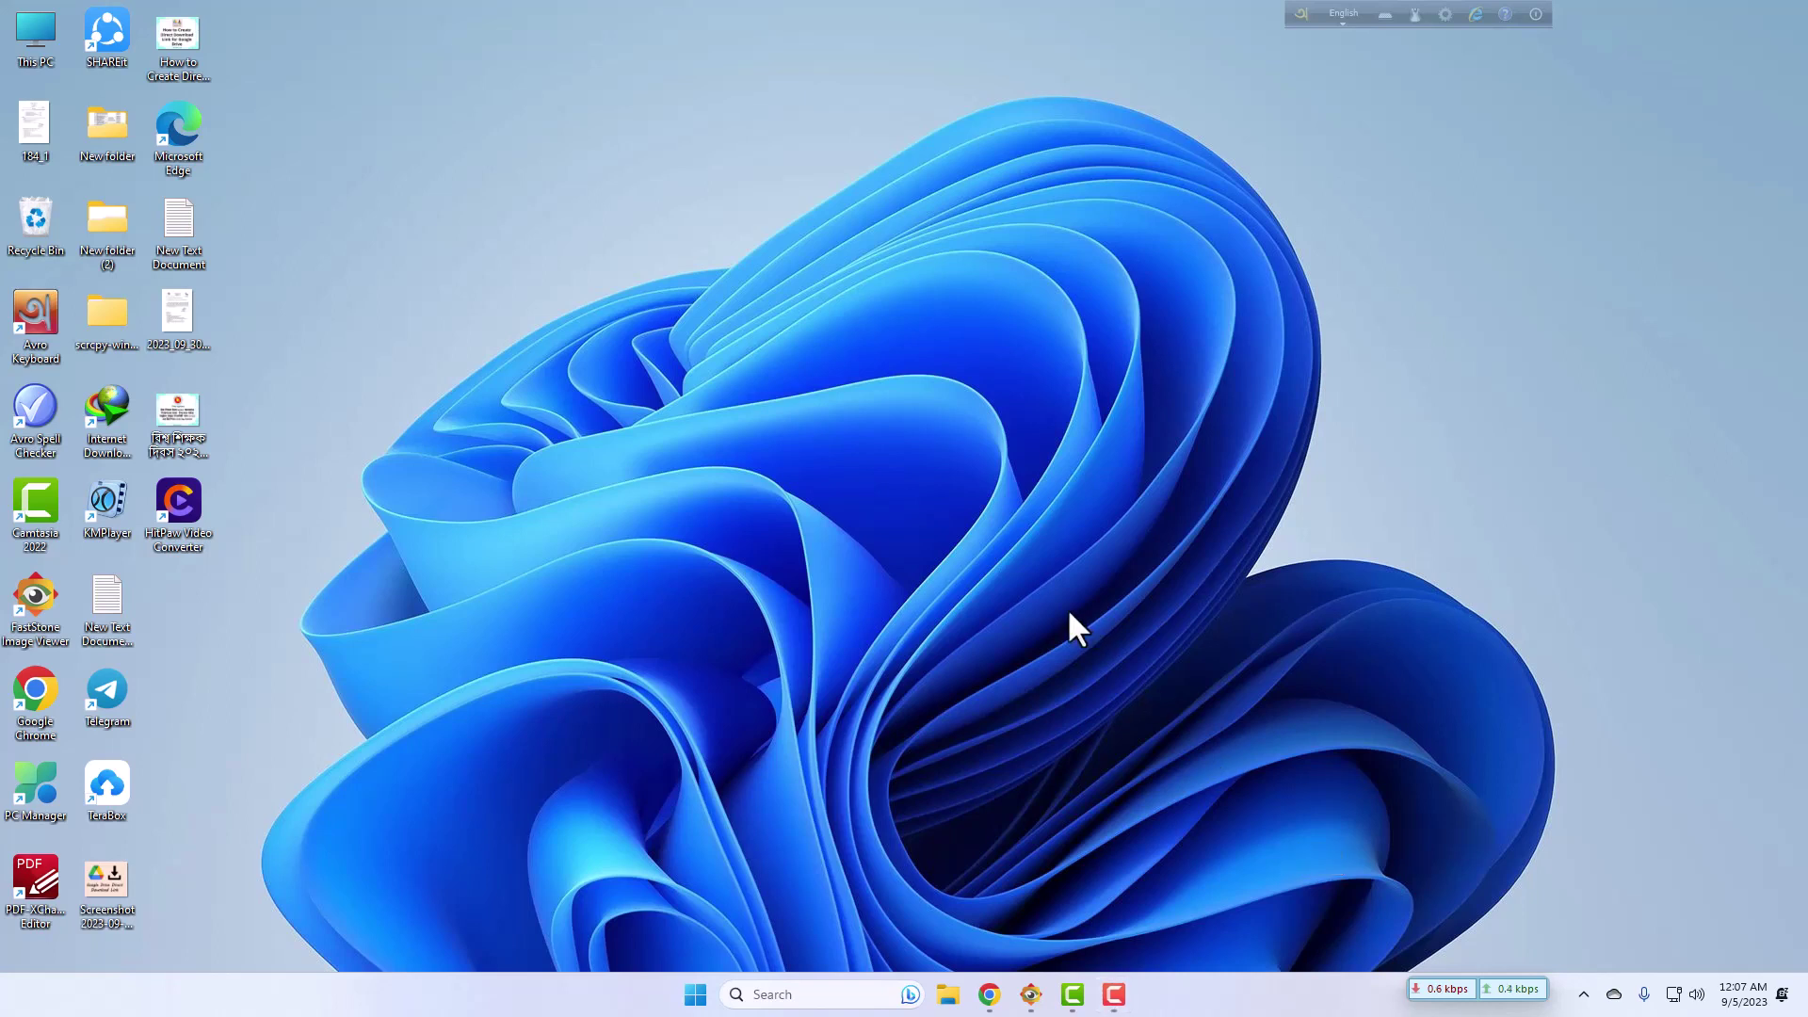
# Step: Refresh the desktop twice and bring up the FastStone thumbnail of the Drive direct-download guide
pyautogui.rightClick(925, 281)
pyautogui.click(1007, 410)
pyautogui.rightClick(966, 602)
pyautogui.click(1042, 335)
pyautogui.click(1032, 1000)
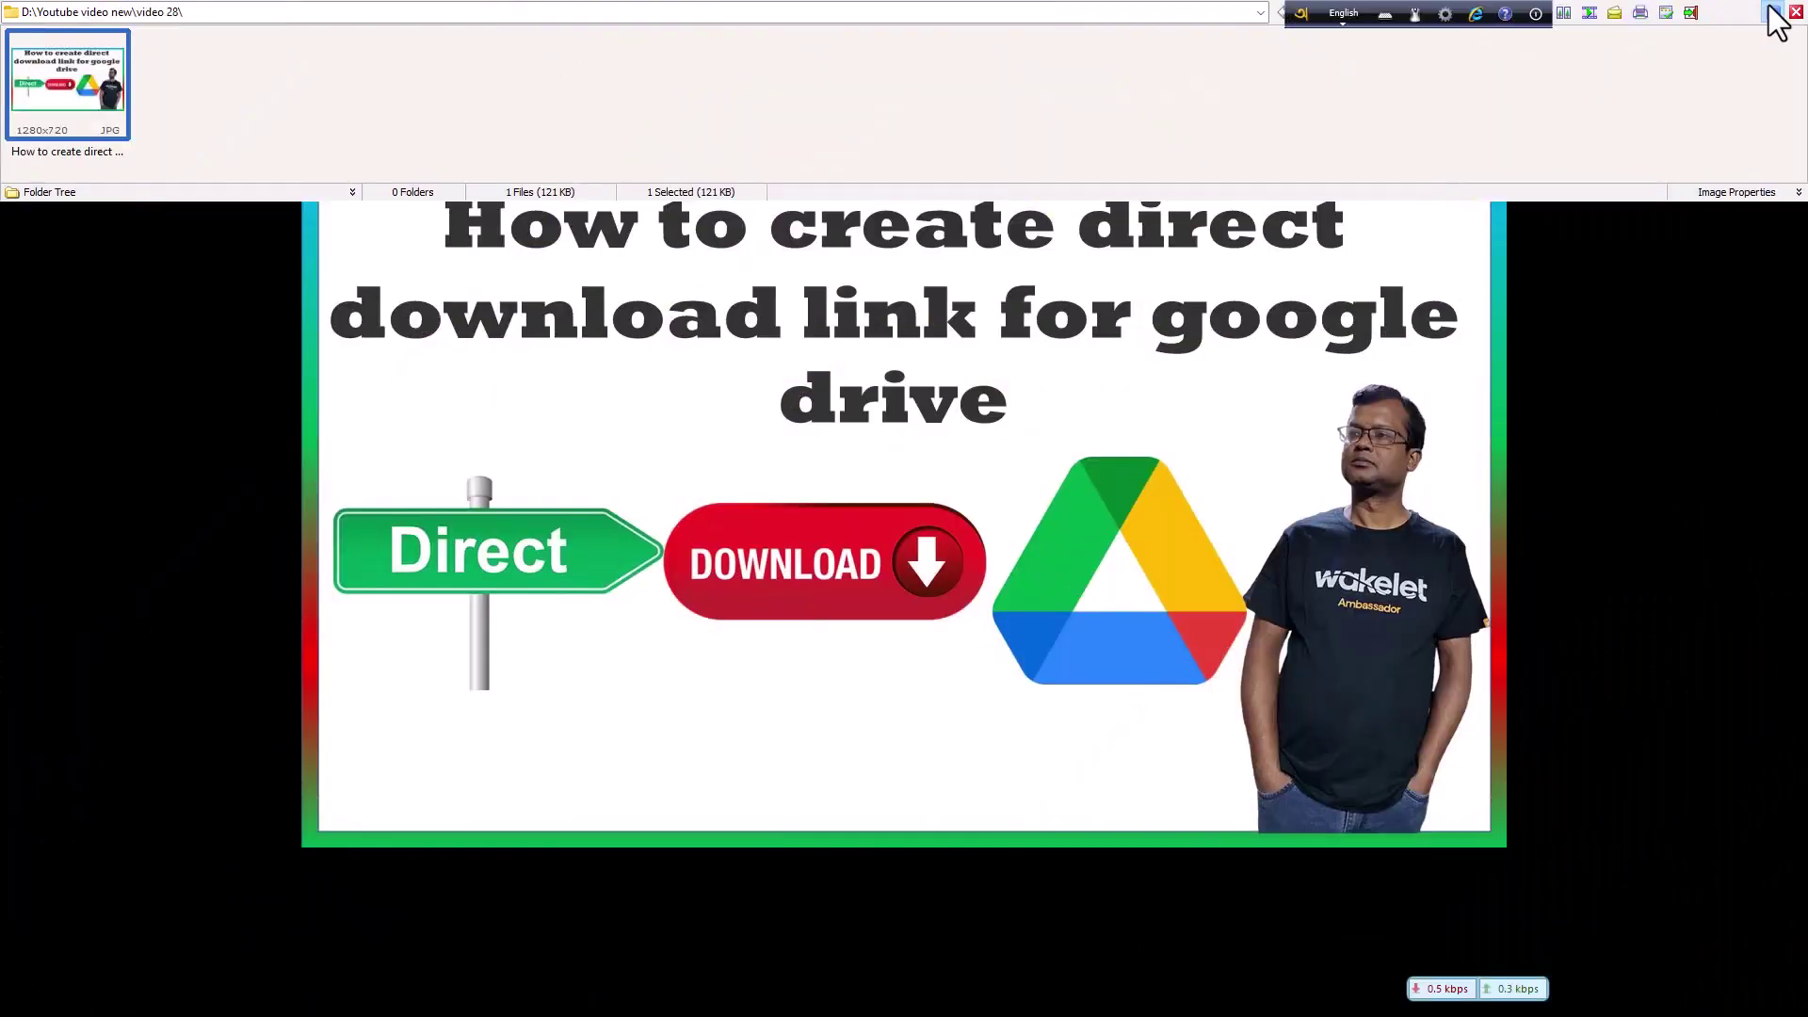
# Step: Close FastStone Image Viewer and refresh the desktop four times
pyautogui.click(1770, 13)
pyautogui.rightClick(596, 286)
pyautogui.click(663, 401)
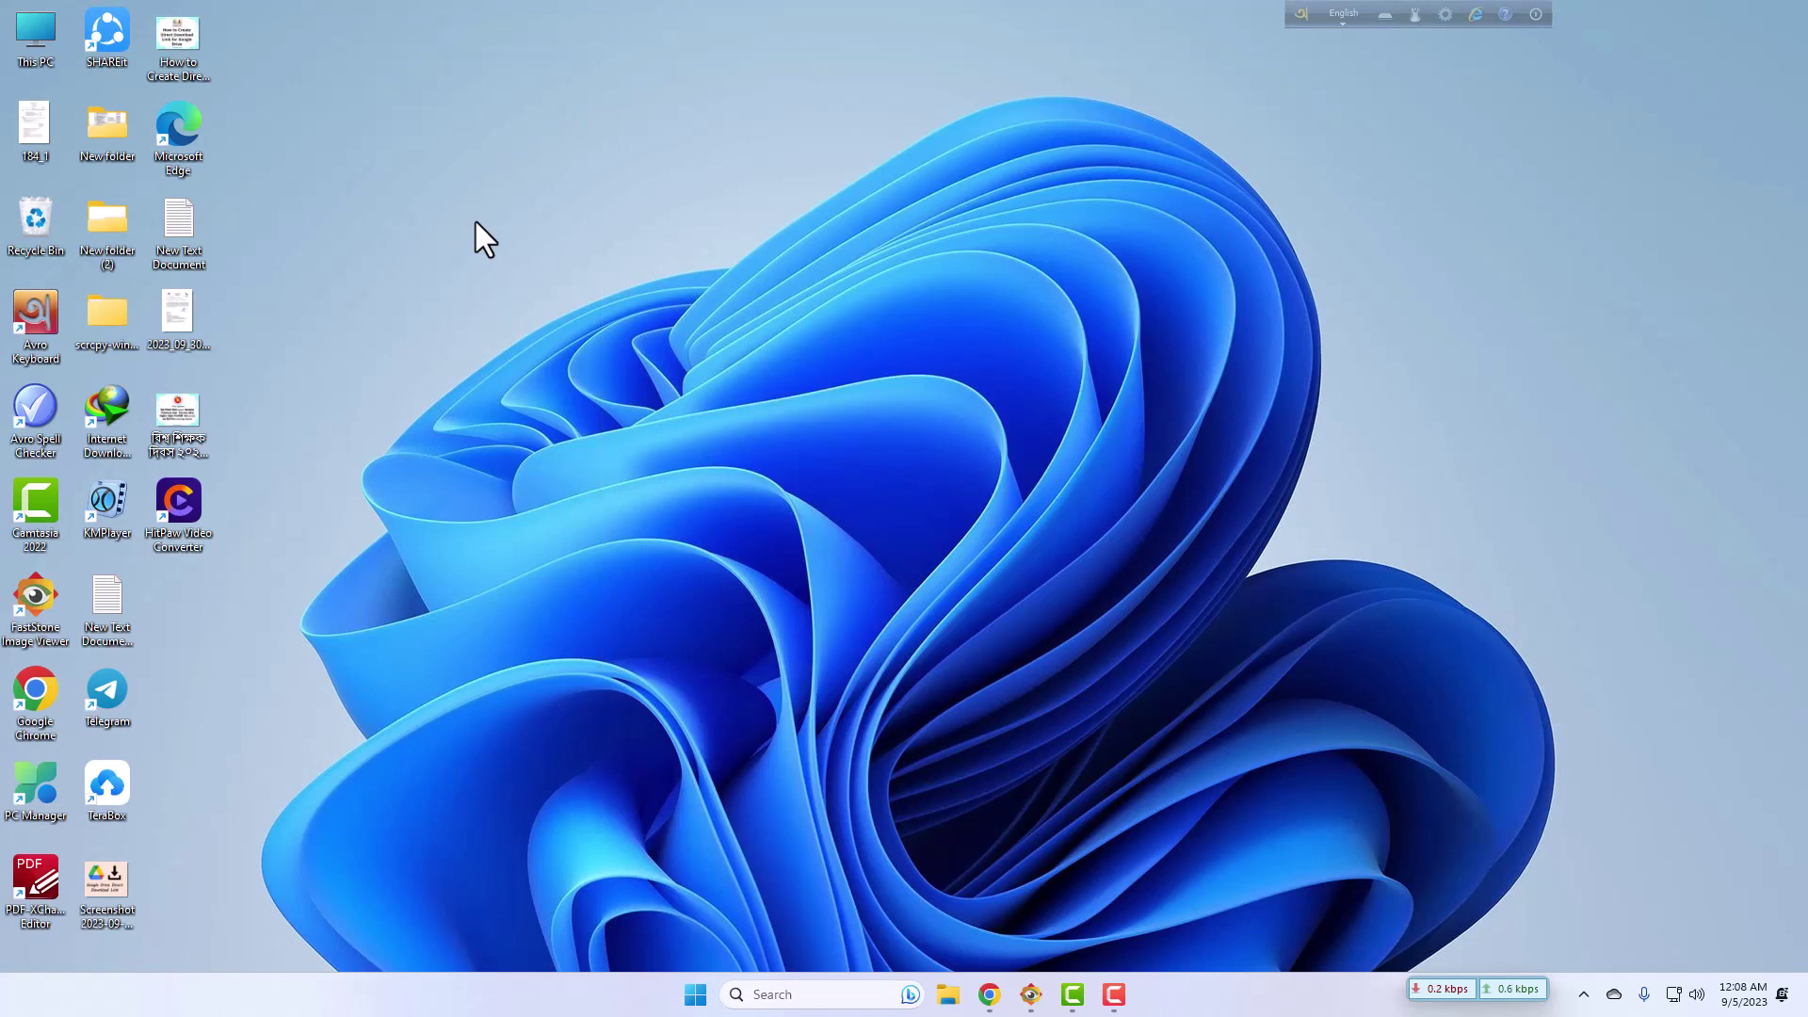
pyautogui.rightClick(572, 235)
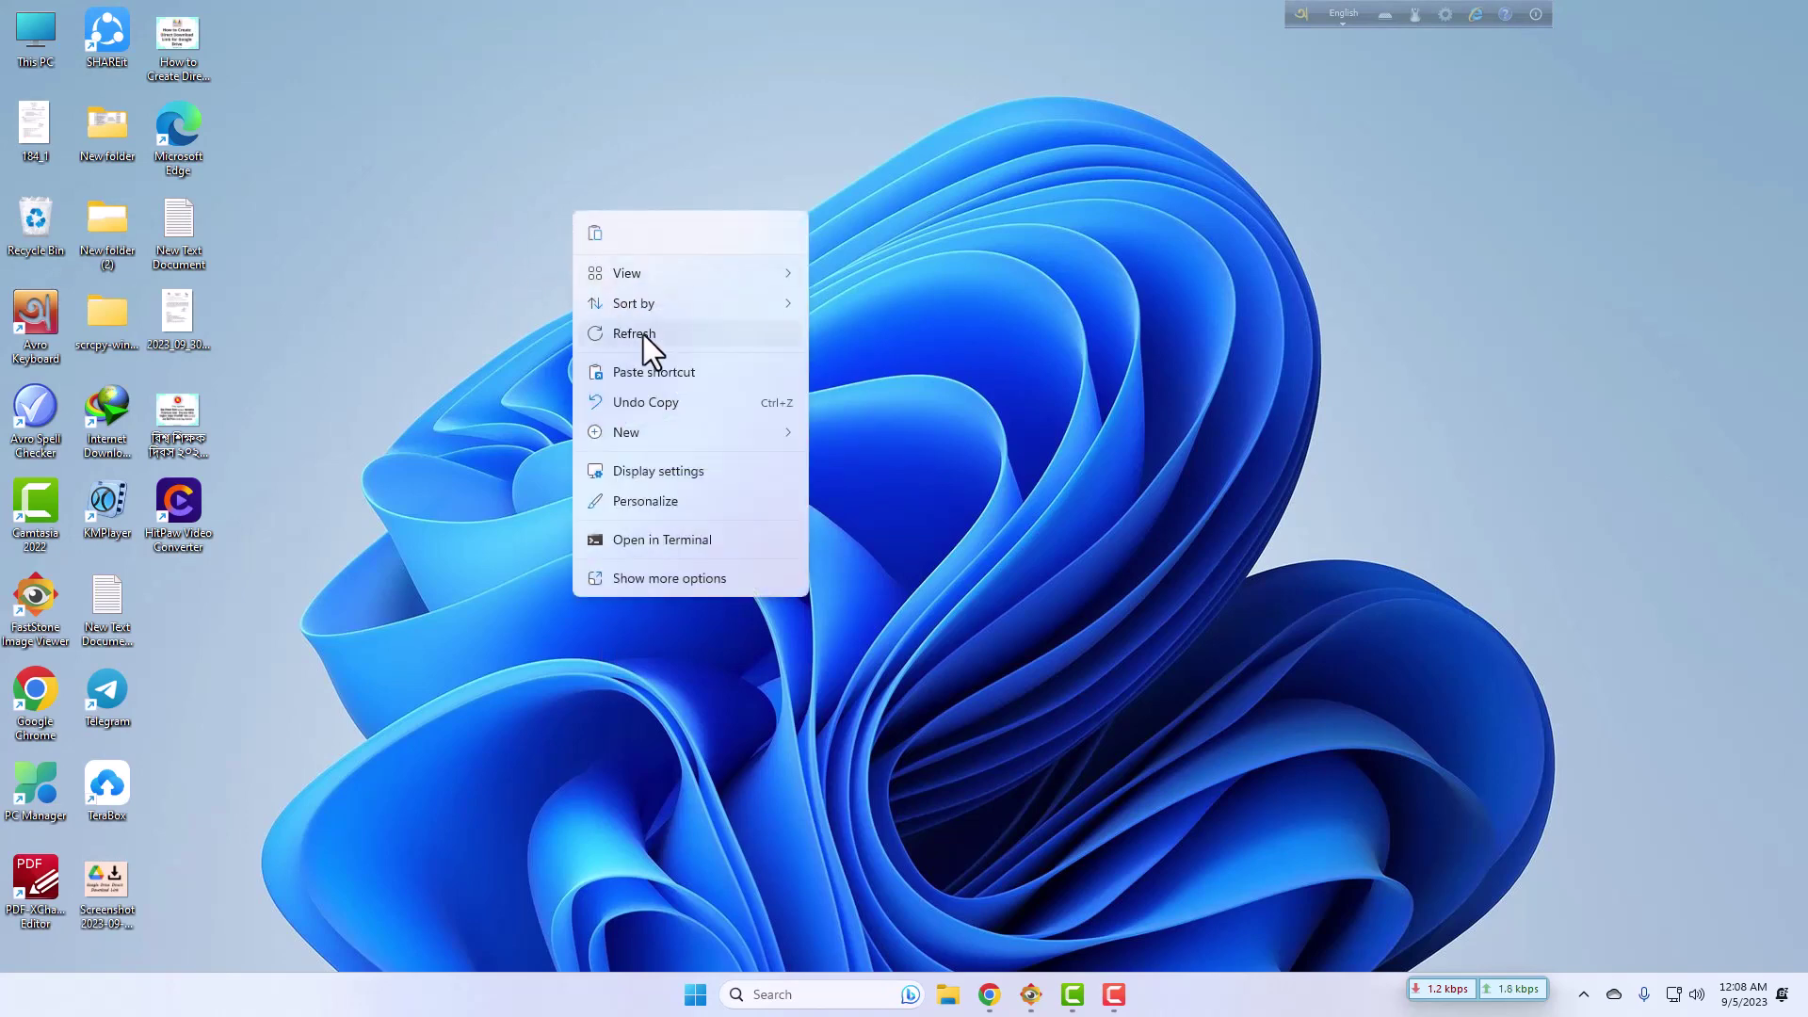
pyautogui.click(642, 335)
pyautogui.rightClick(555, 265)
pyautogui.click(646, 380)
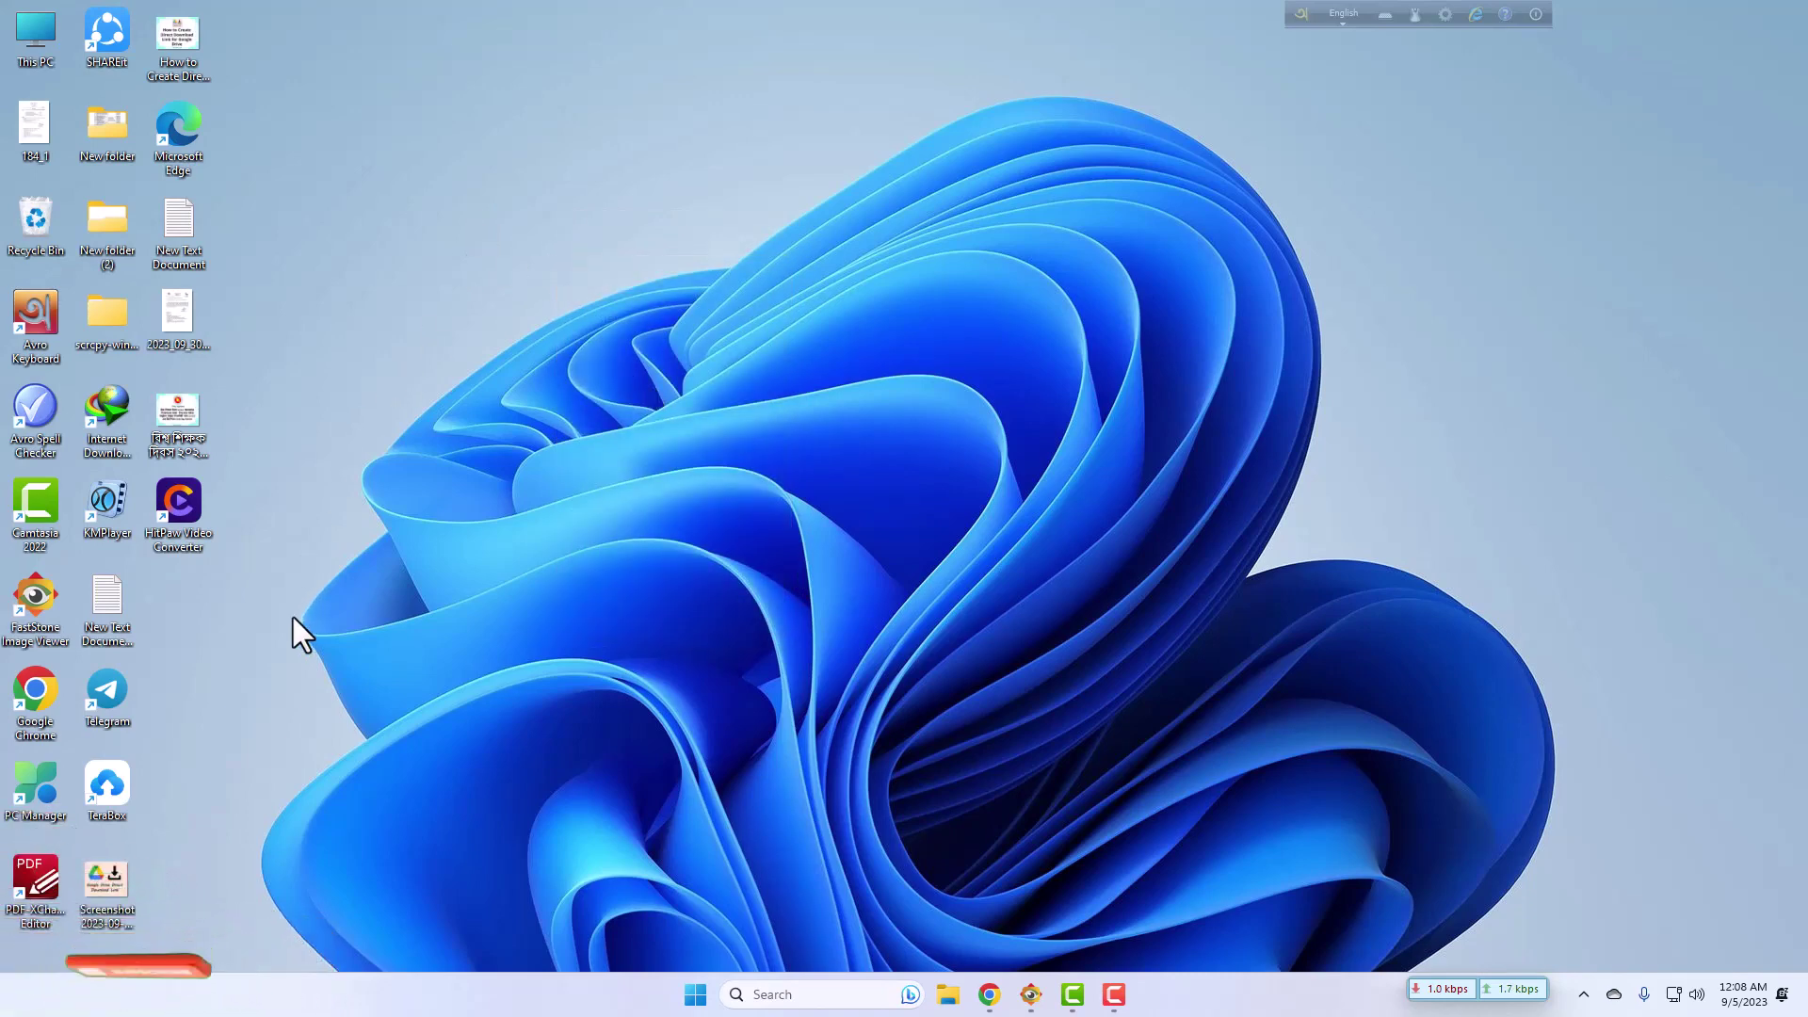
pyautogui.rightClick(552, 212)
pyautogui.click(619, 333)
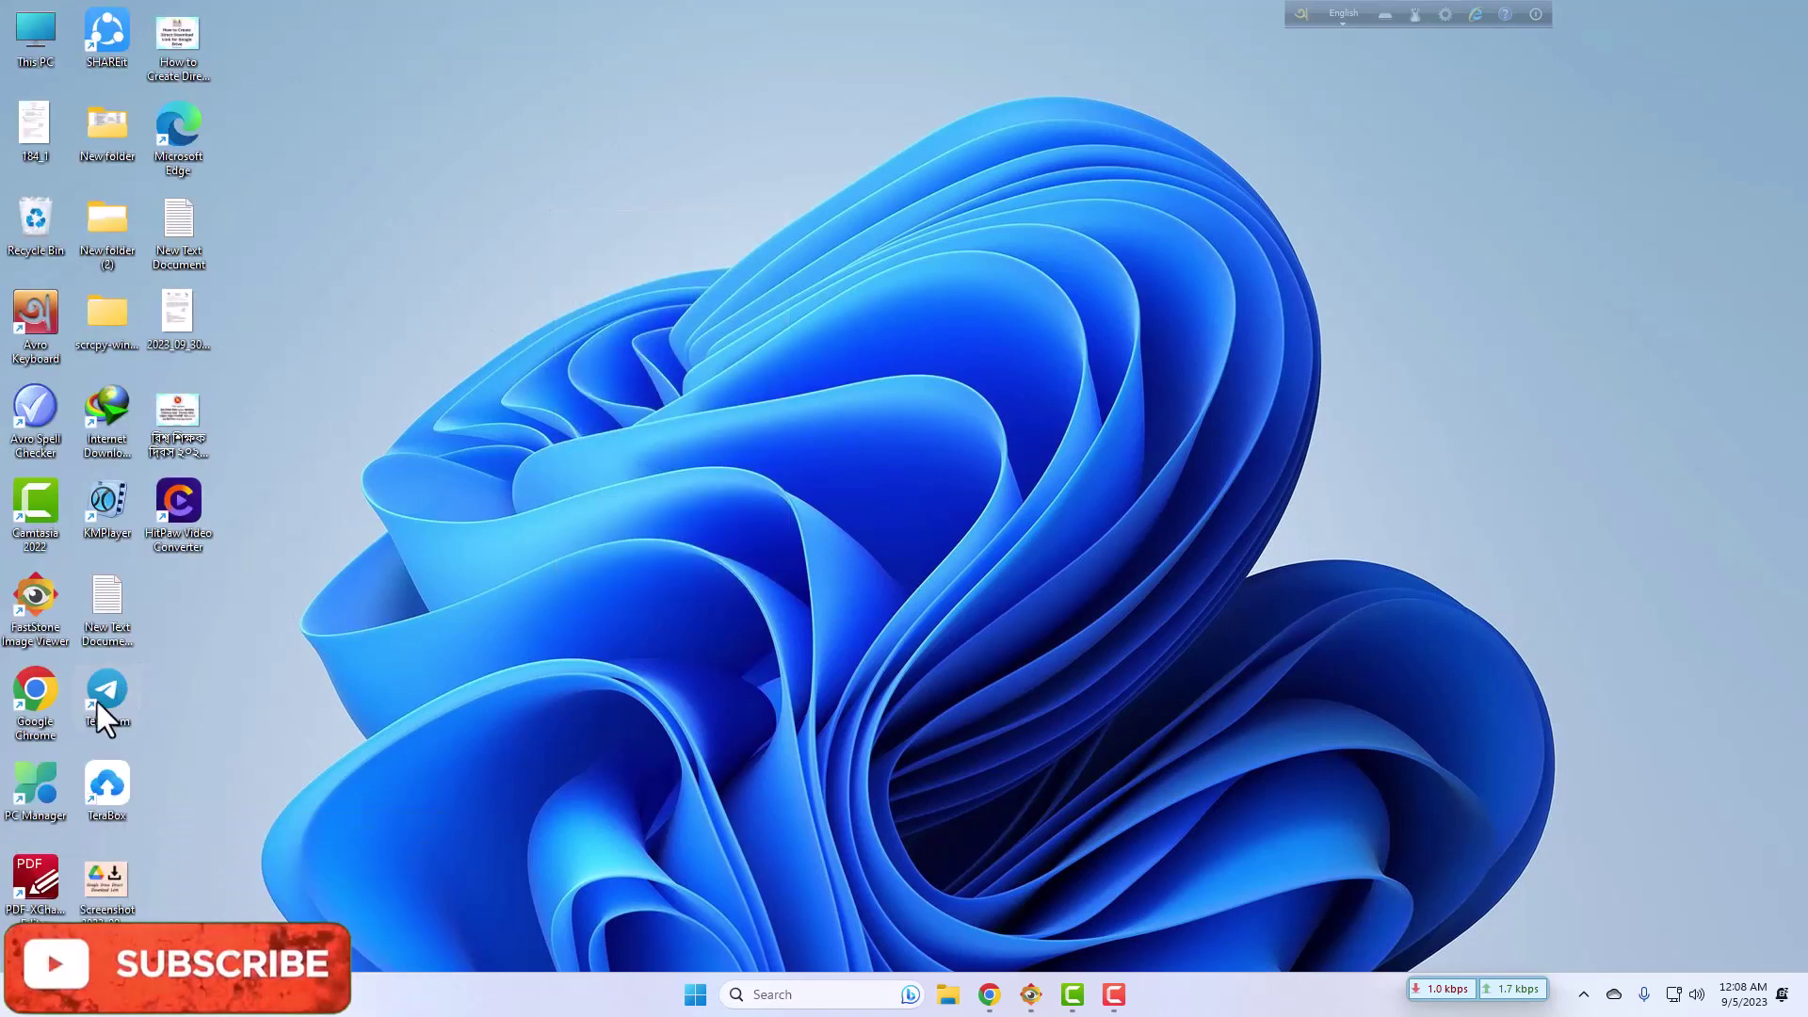
# Step: Launch Google Chrome from its desktop icon and maximize the window
pyautogui.doubleClick(36, 689)
pyautogui.click(987, 226)
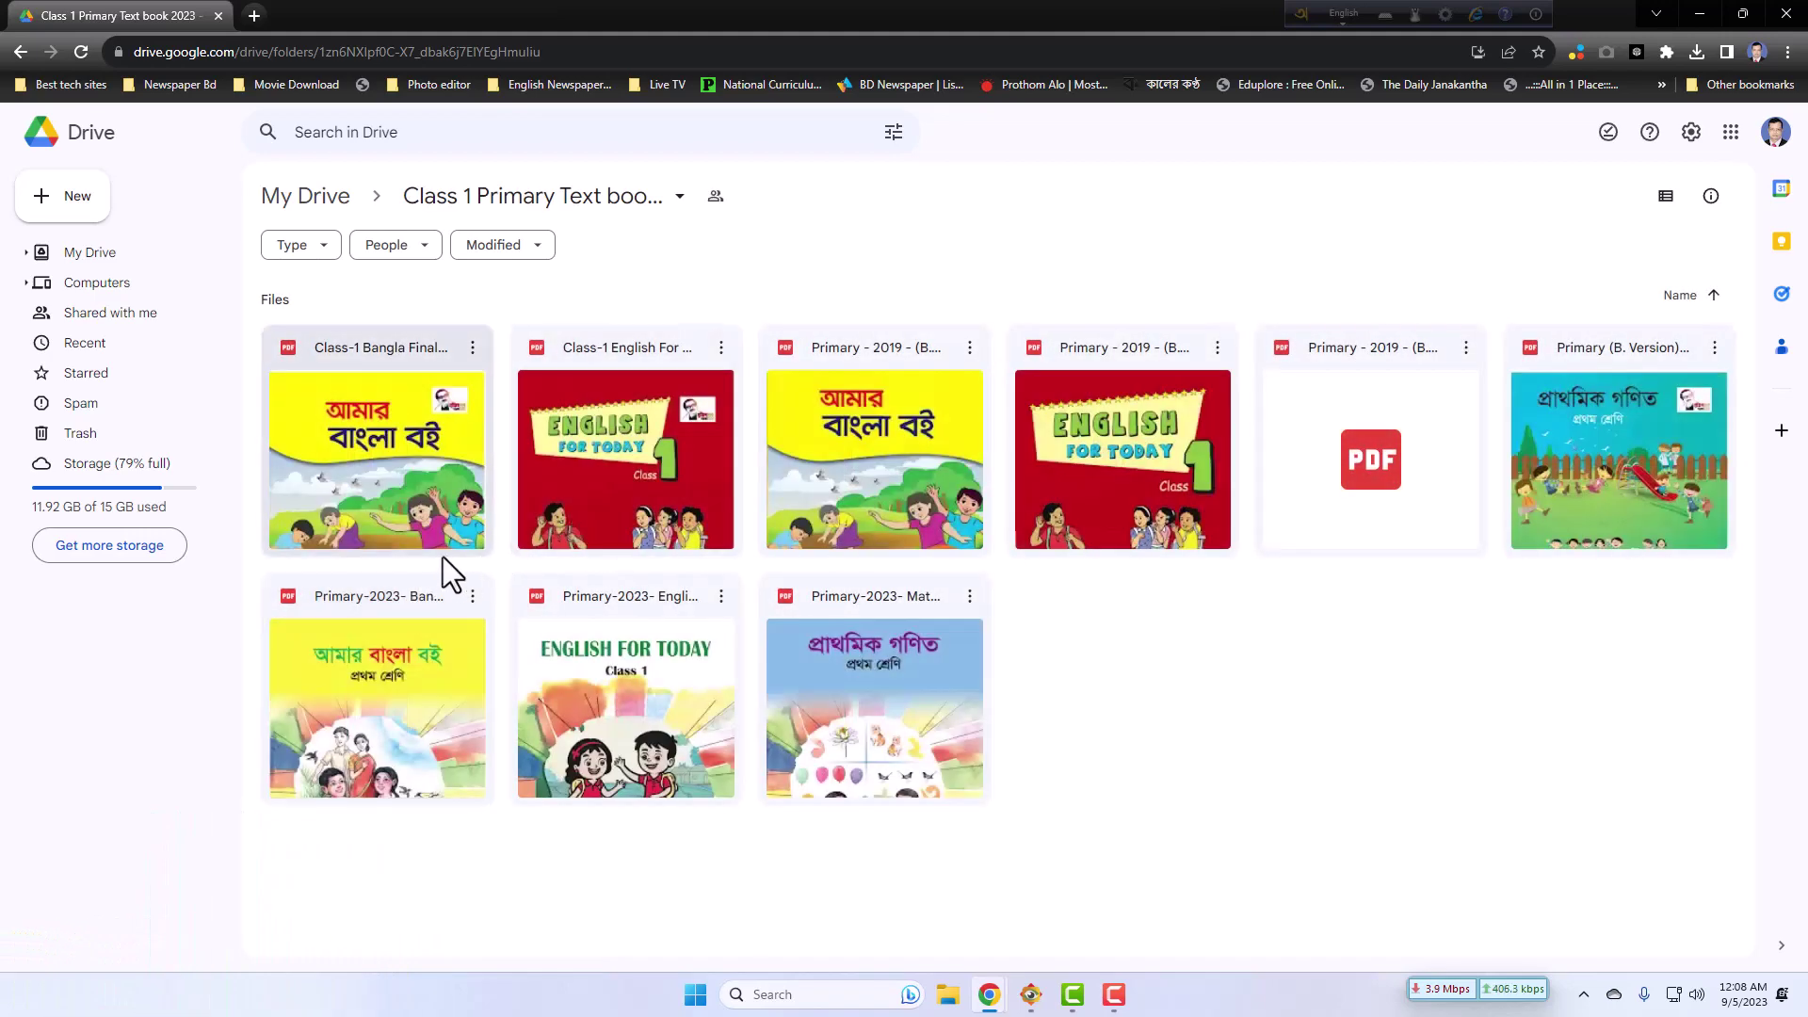
# Step: Share 'Class-1 English For Today Final OPT.pdf' with Anyone with the link as Viewer, and copy its link
pyautogui.click(386, 350)
pyautogui.rightClick(386, 350)
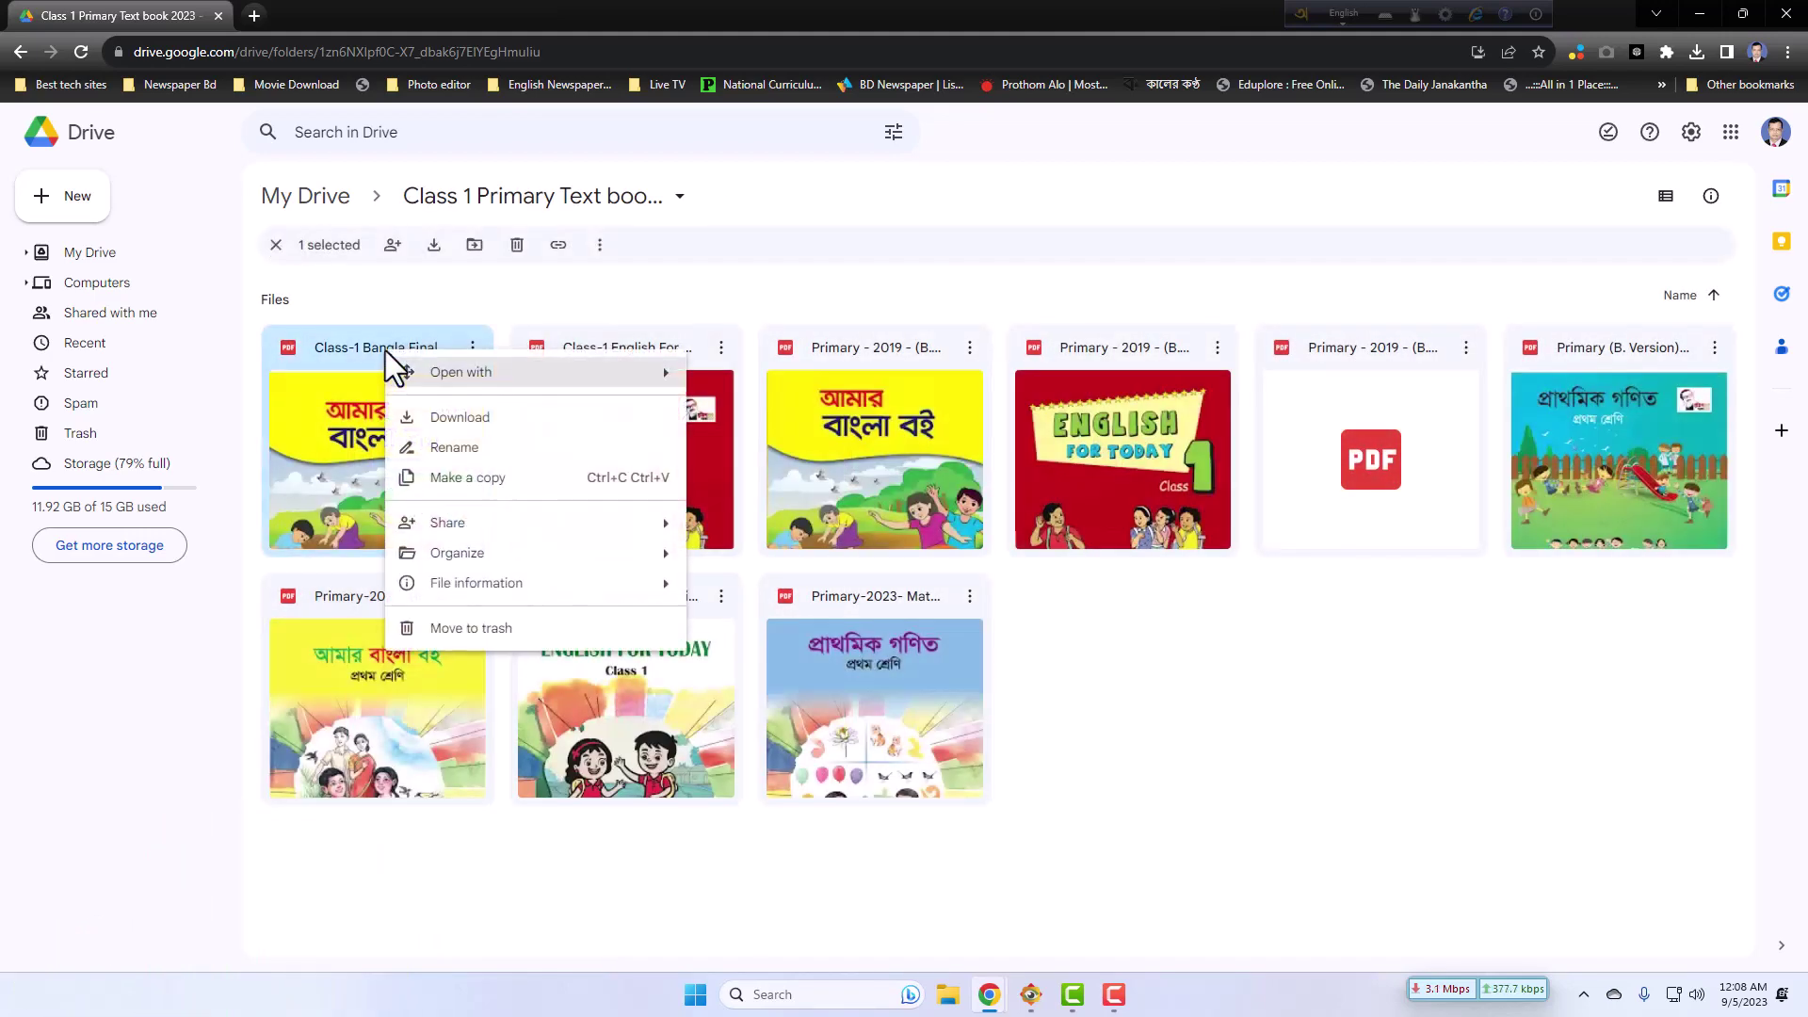
pyautogui.click(708, 345)
pyautogui.rightClick(708, 342)
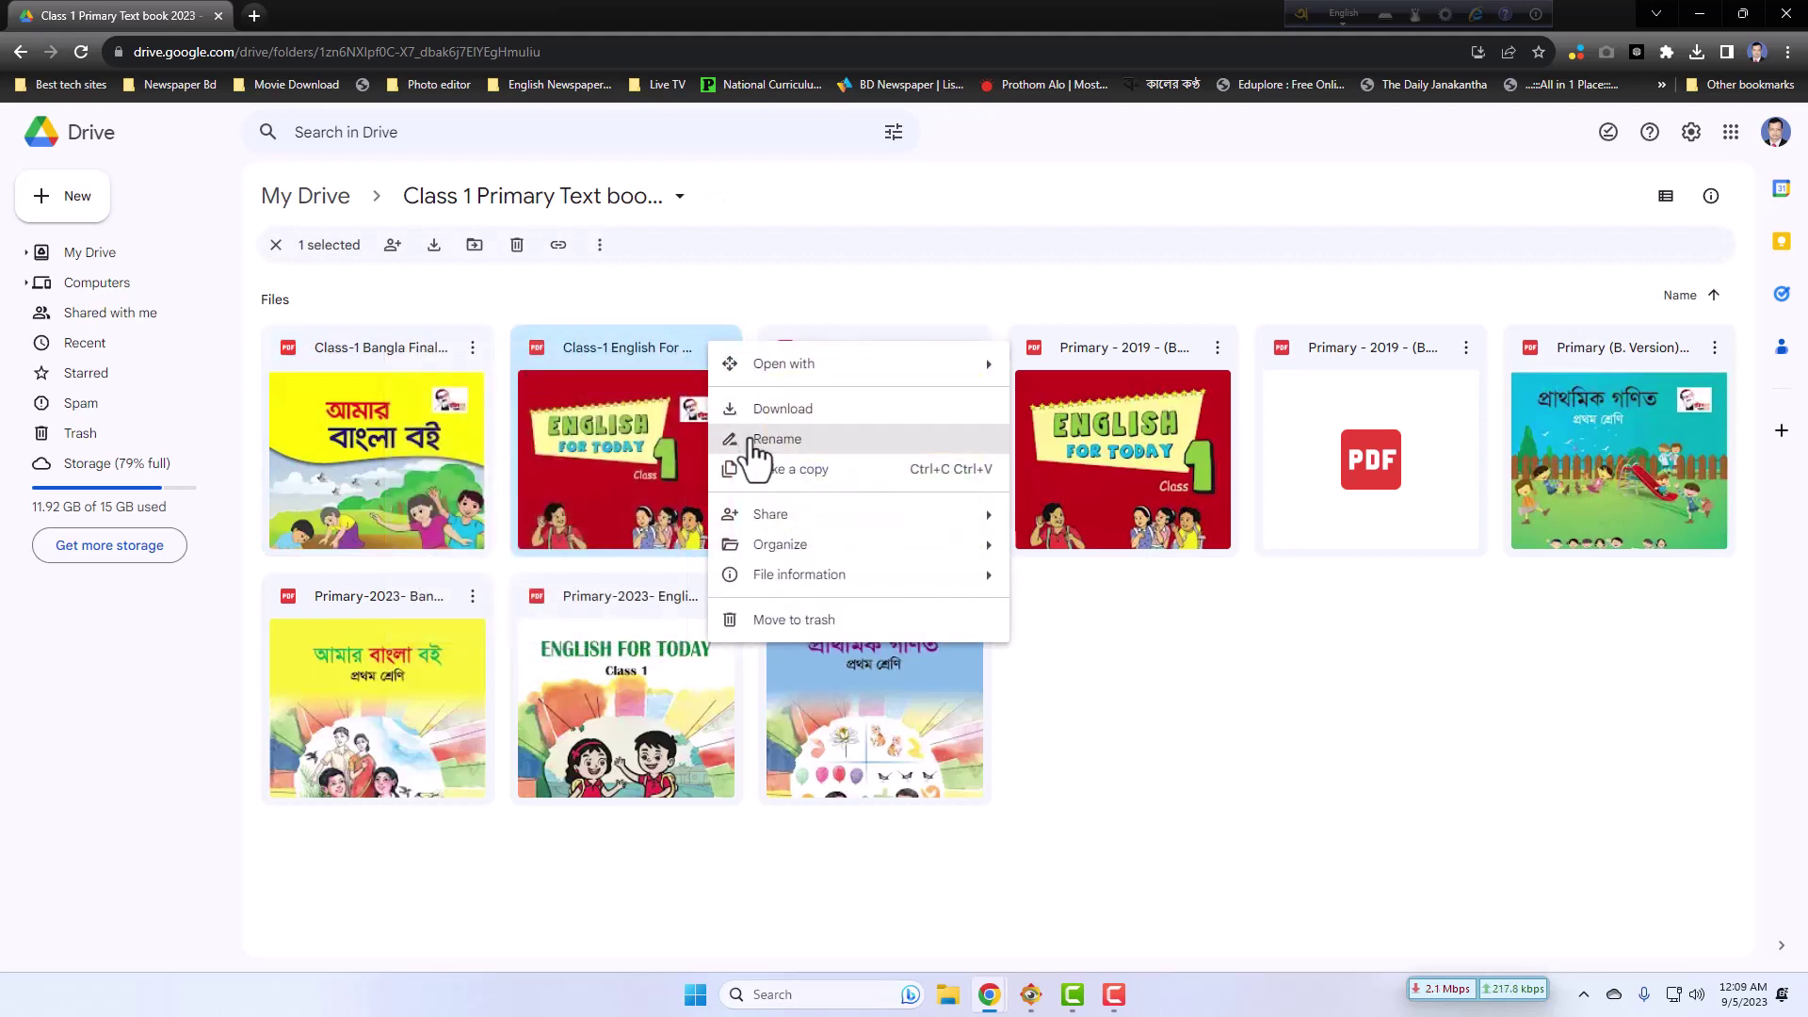
pyautogui.moveTo(1004, 518)
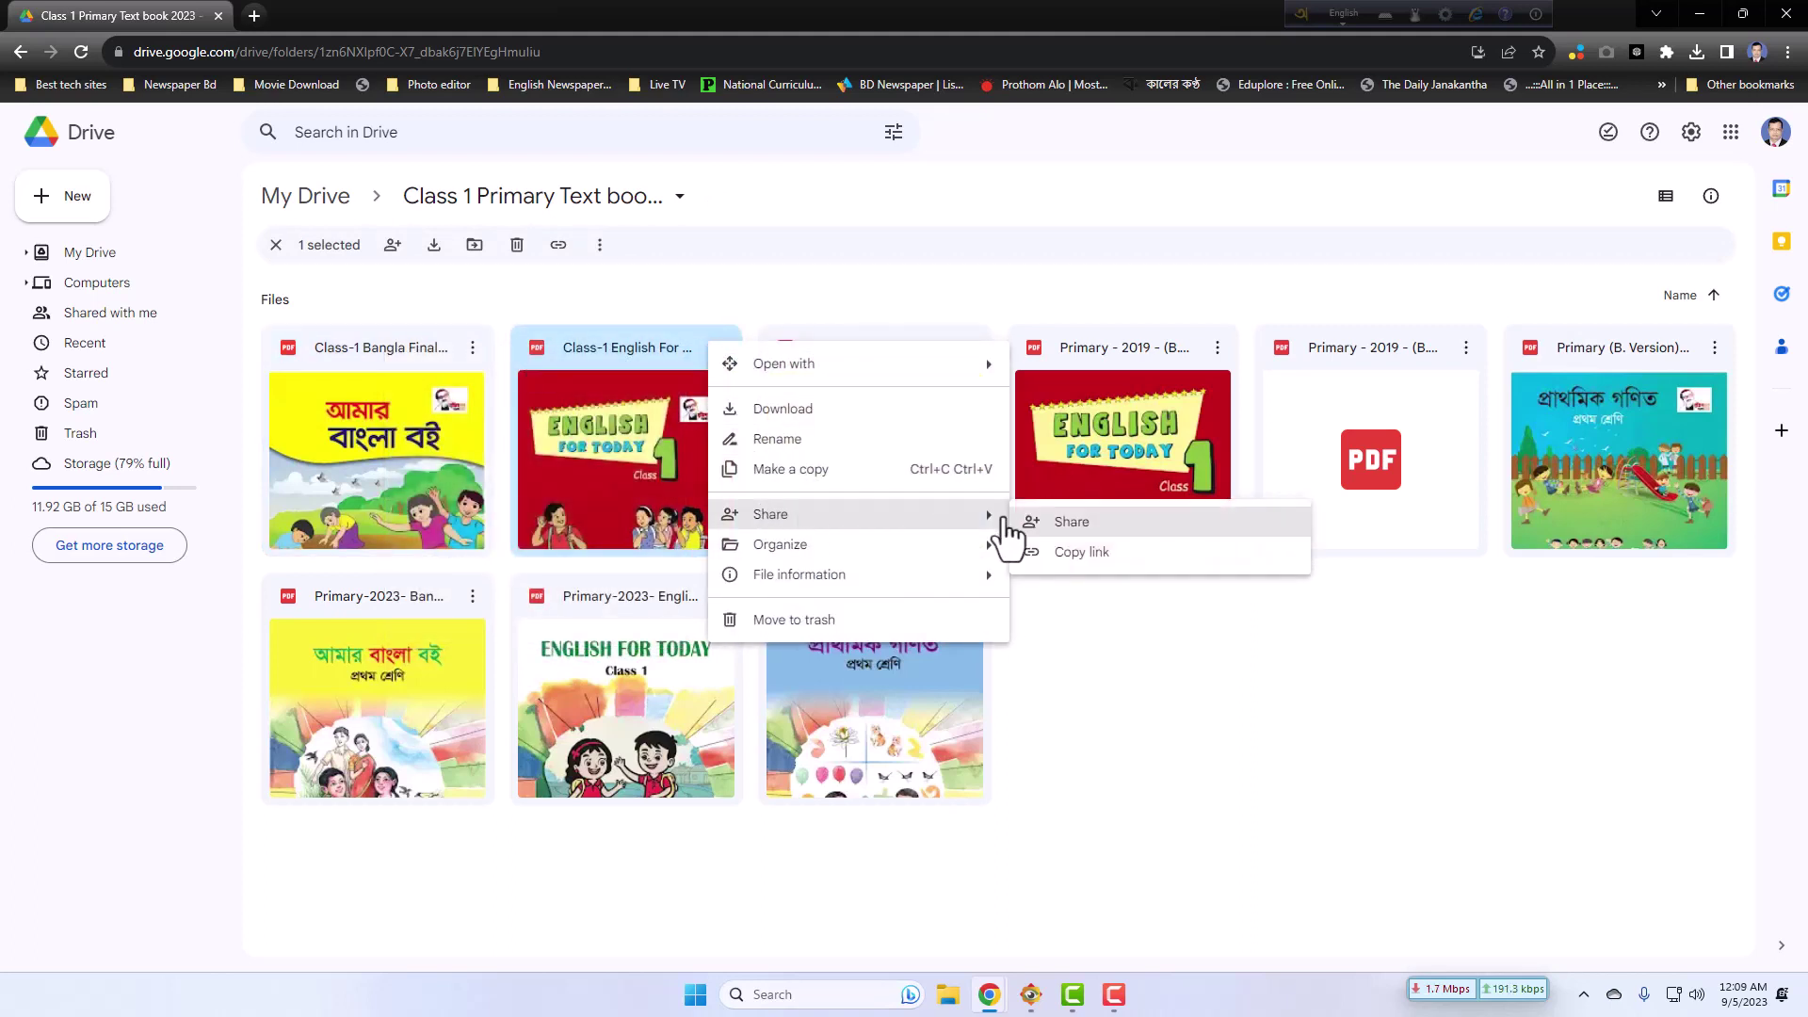
pyautogui.click(1083, 521)
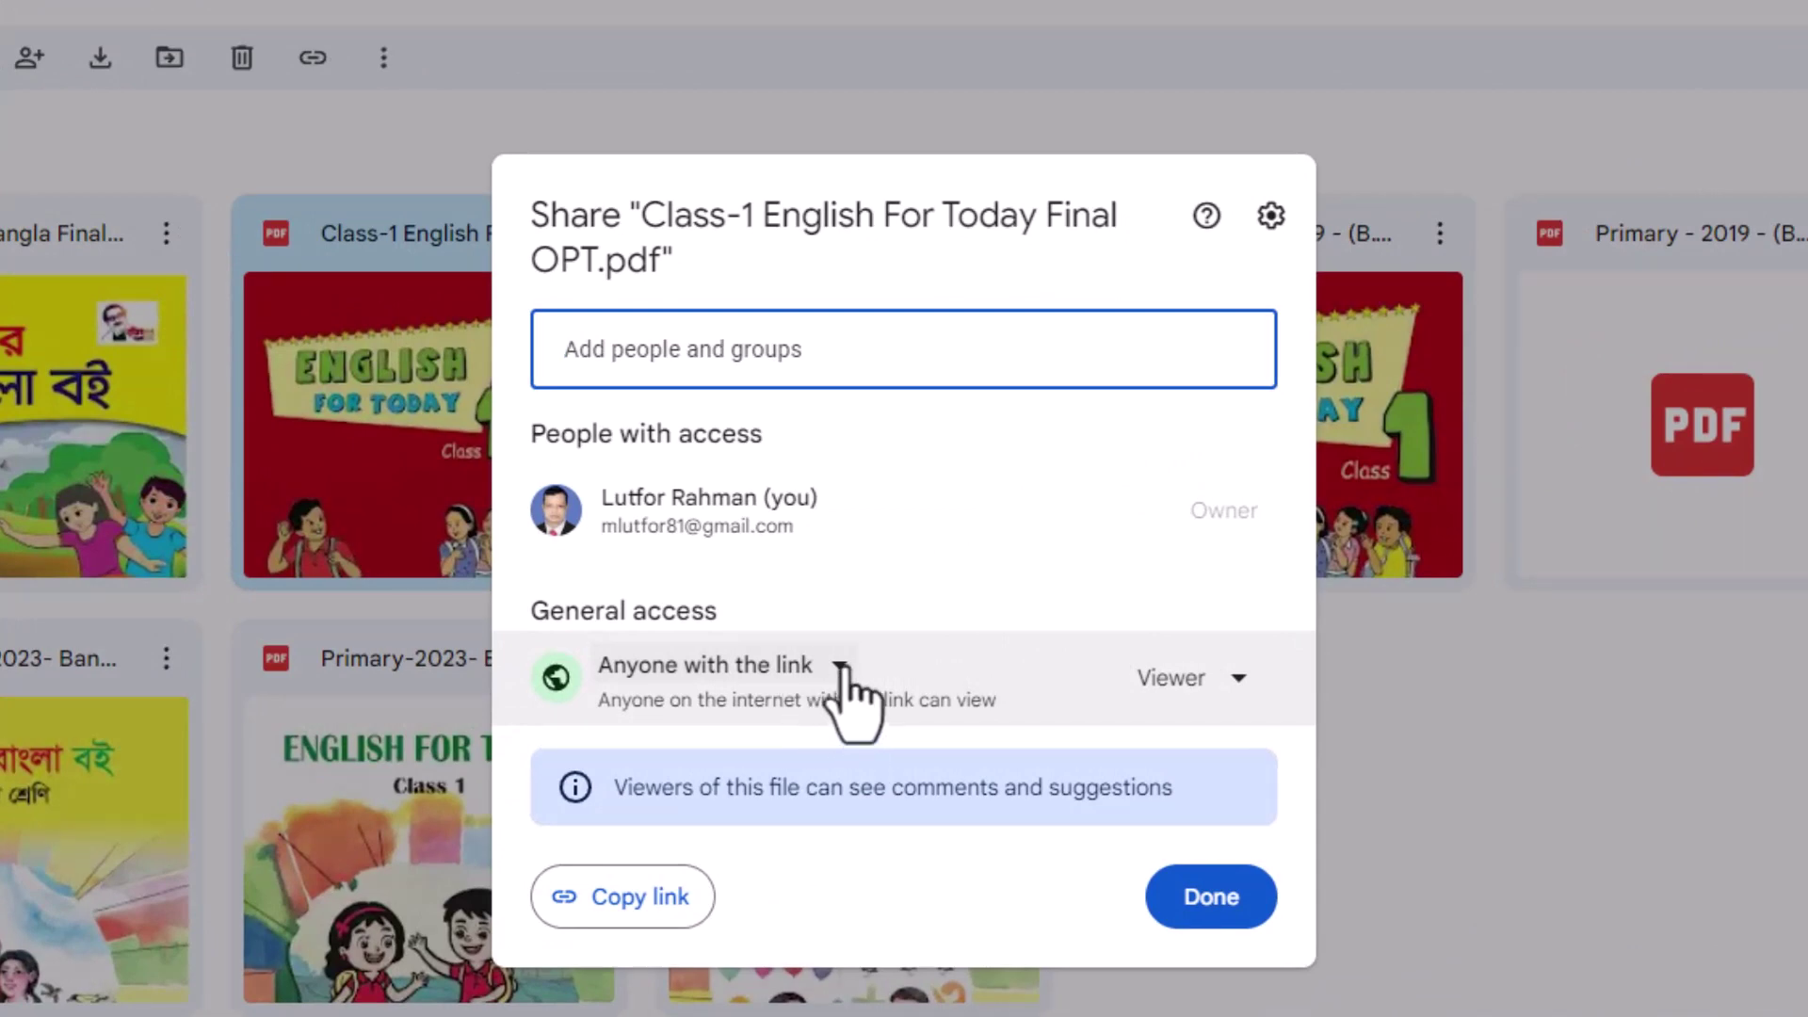
pyautogui.click(839, 667)
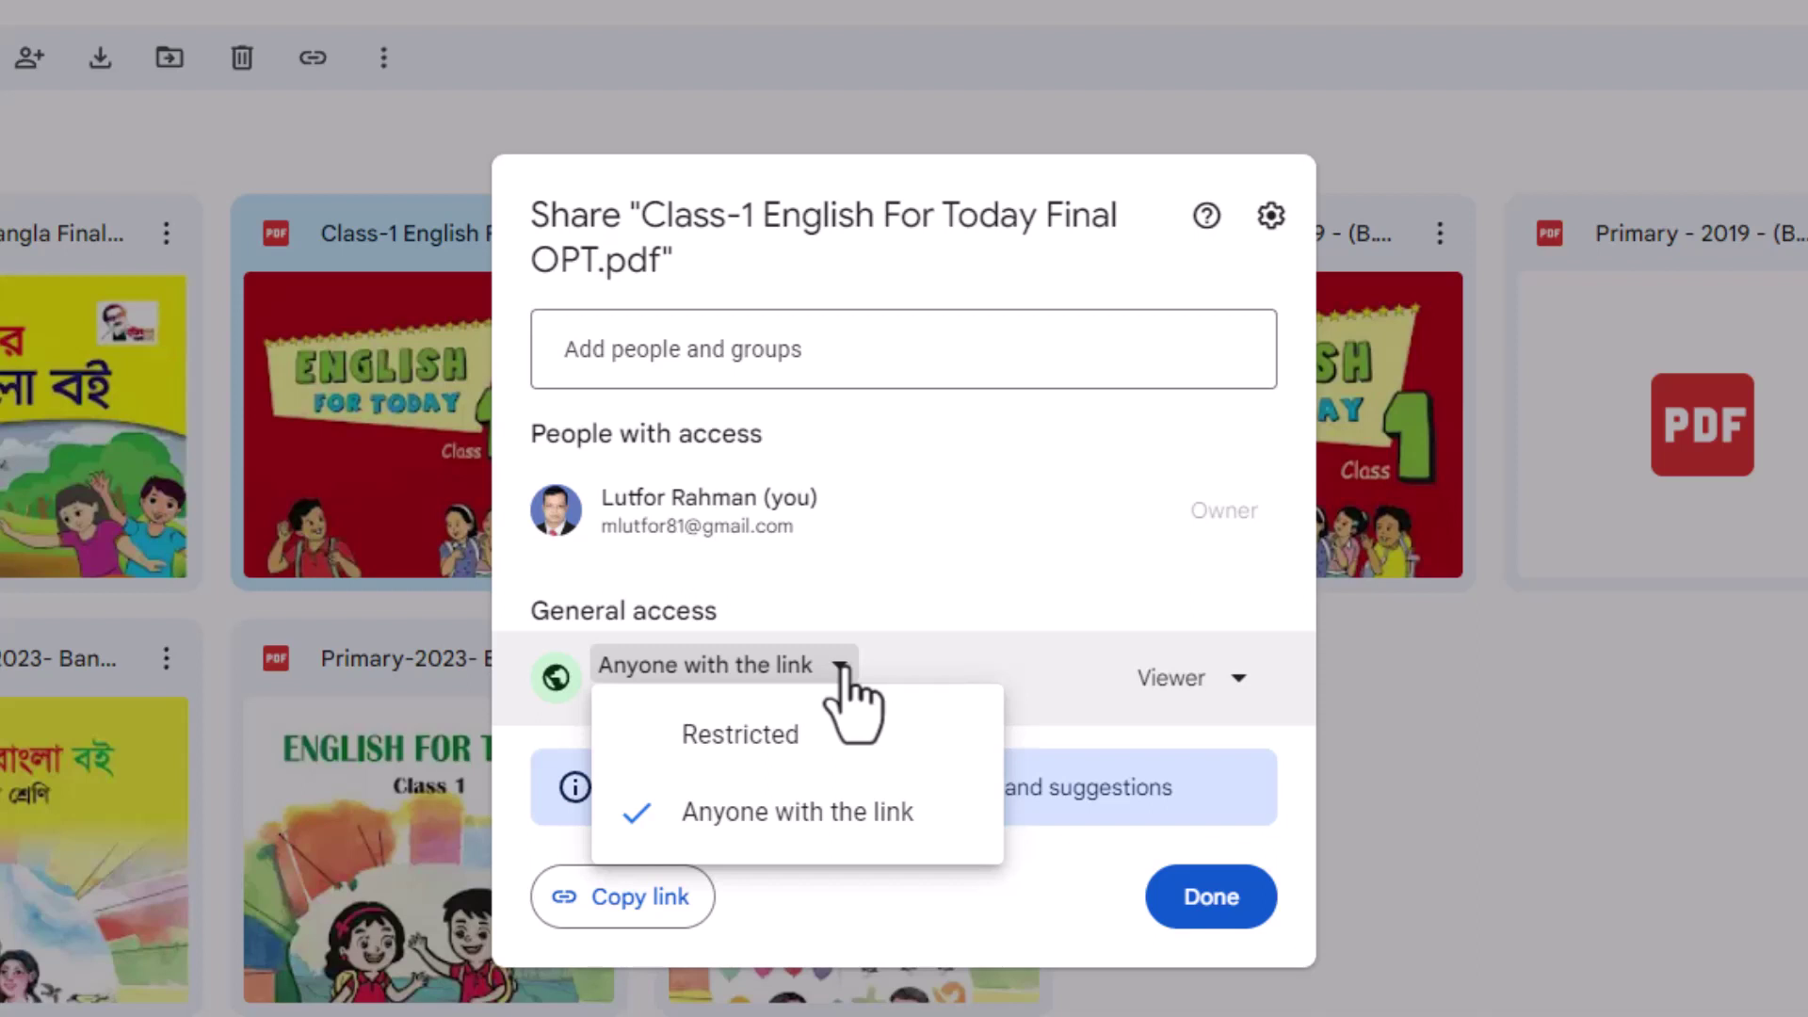
pyautogui.click(825, 815)
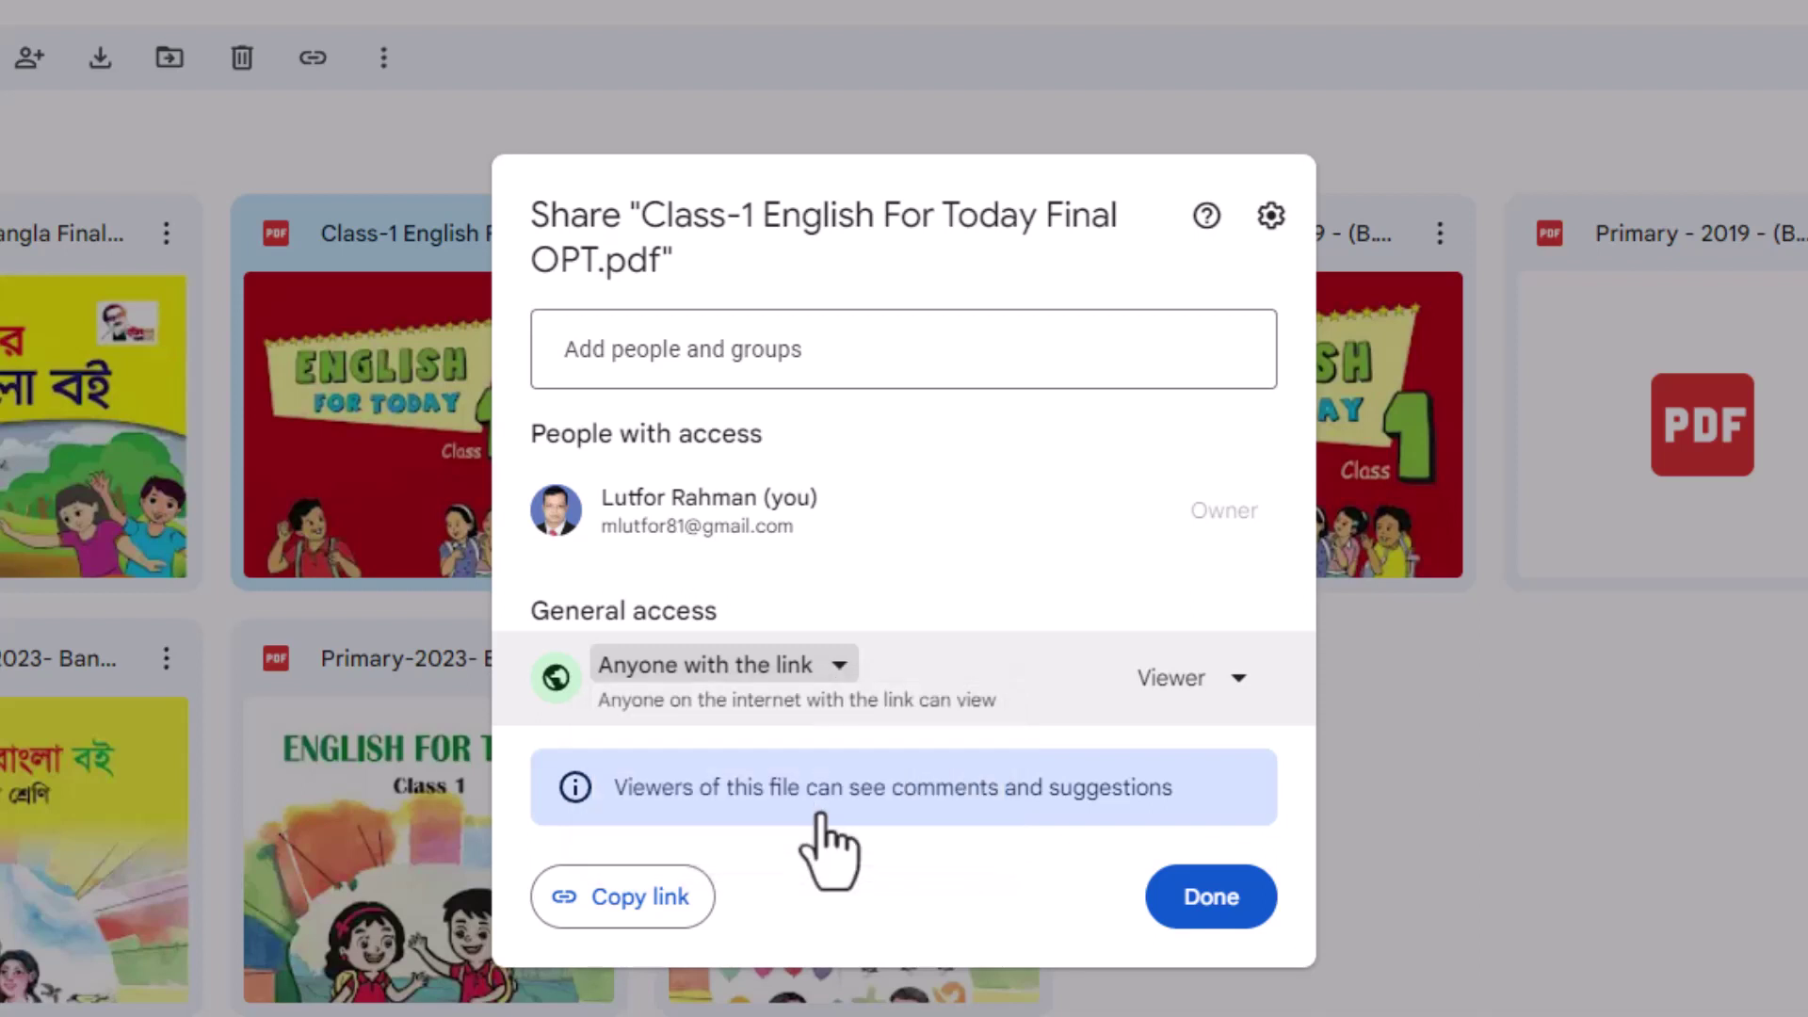
pyautogui.click(668, 900)
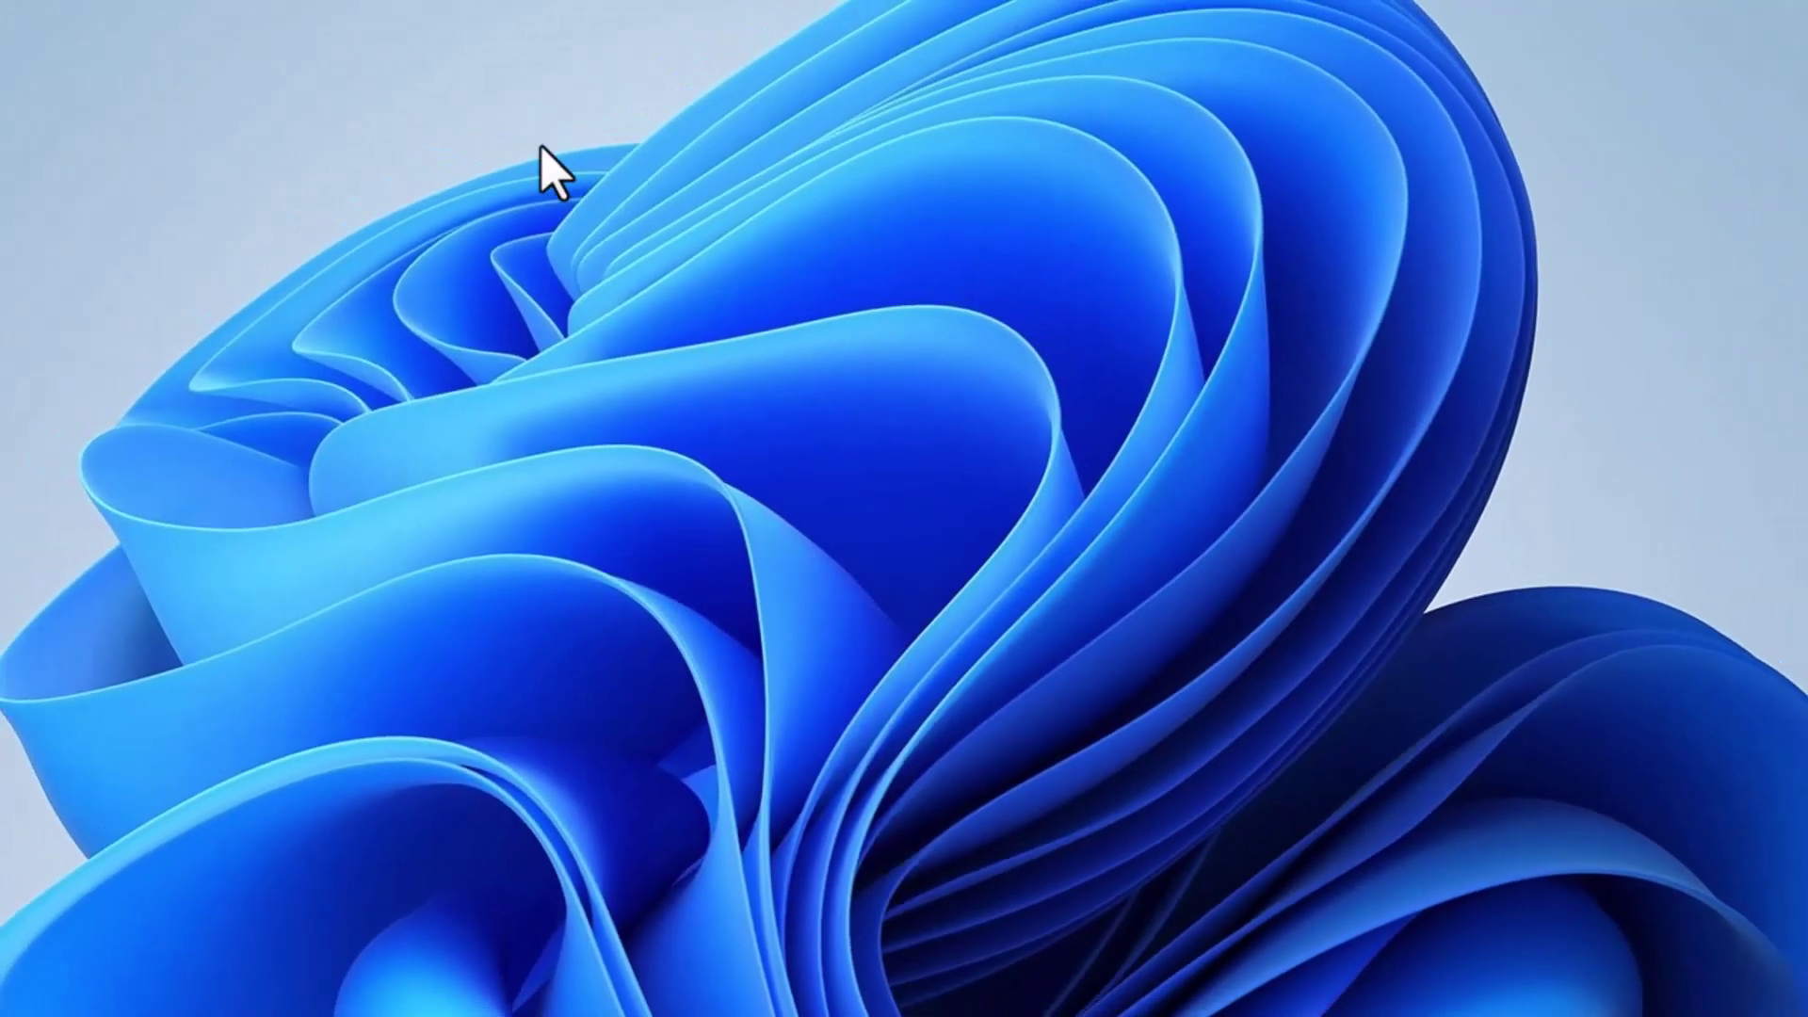
# Step: Create 'New Text Document (2)' on the desktop with New > Text Document
pyautogui.rightClick(658, 263)
pyautogui.moveTo(733, 410)
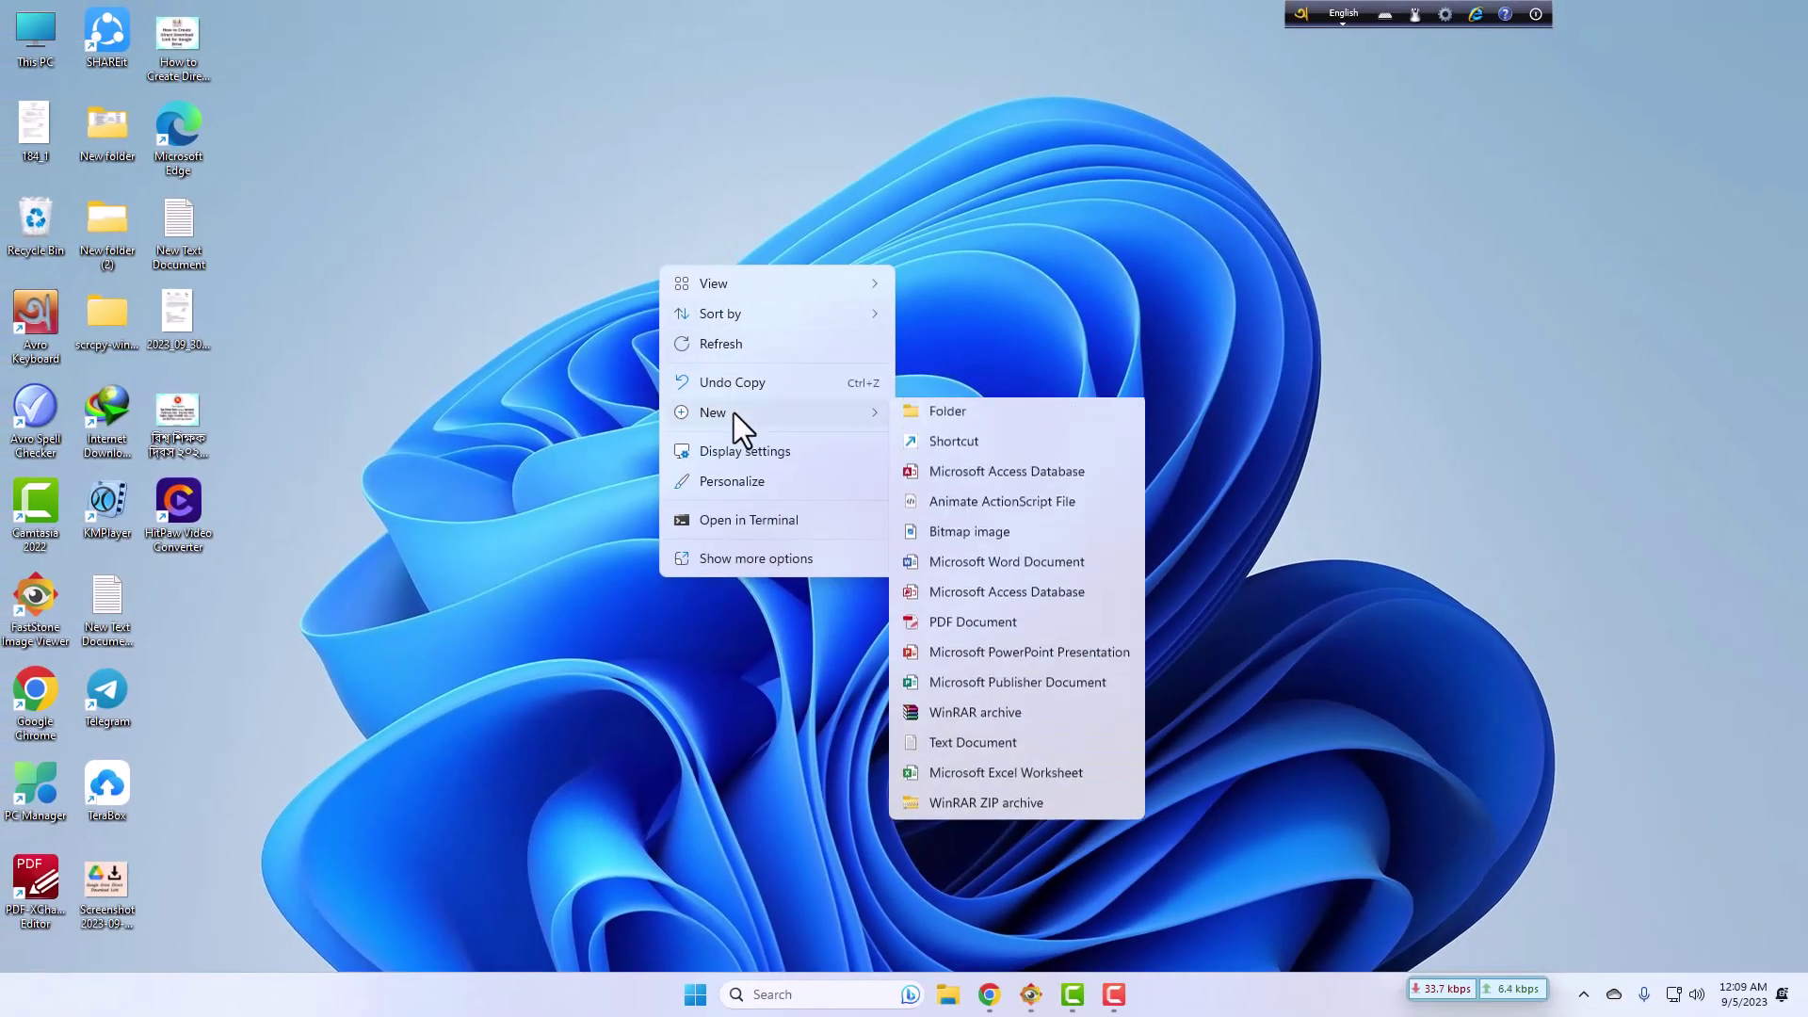
pyautogui.click(542, 201)
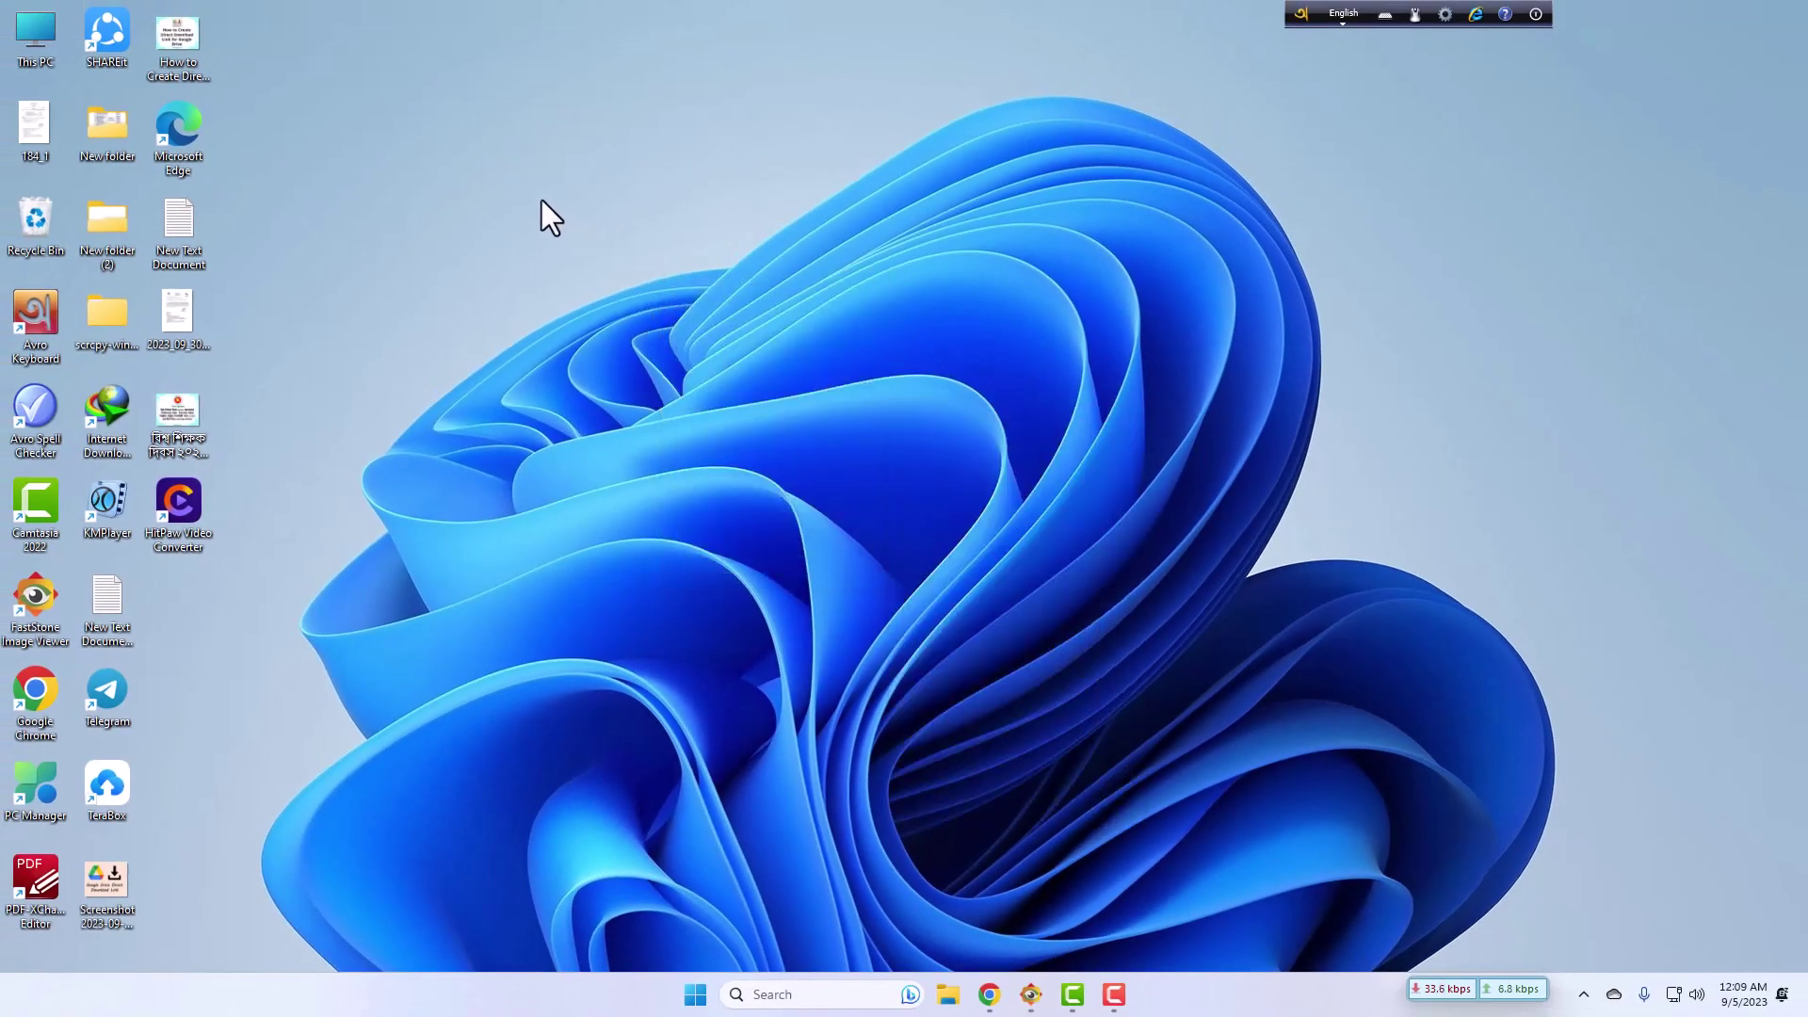
pyautogui.rightClick(542, 201)
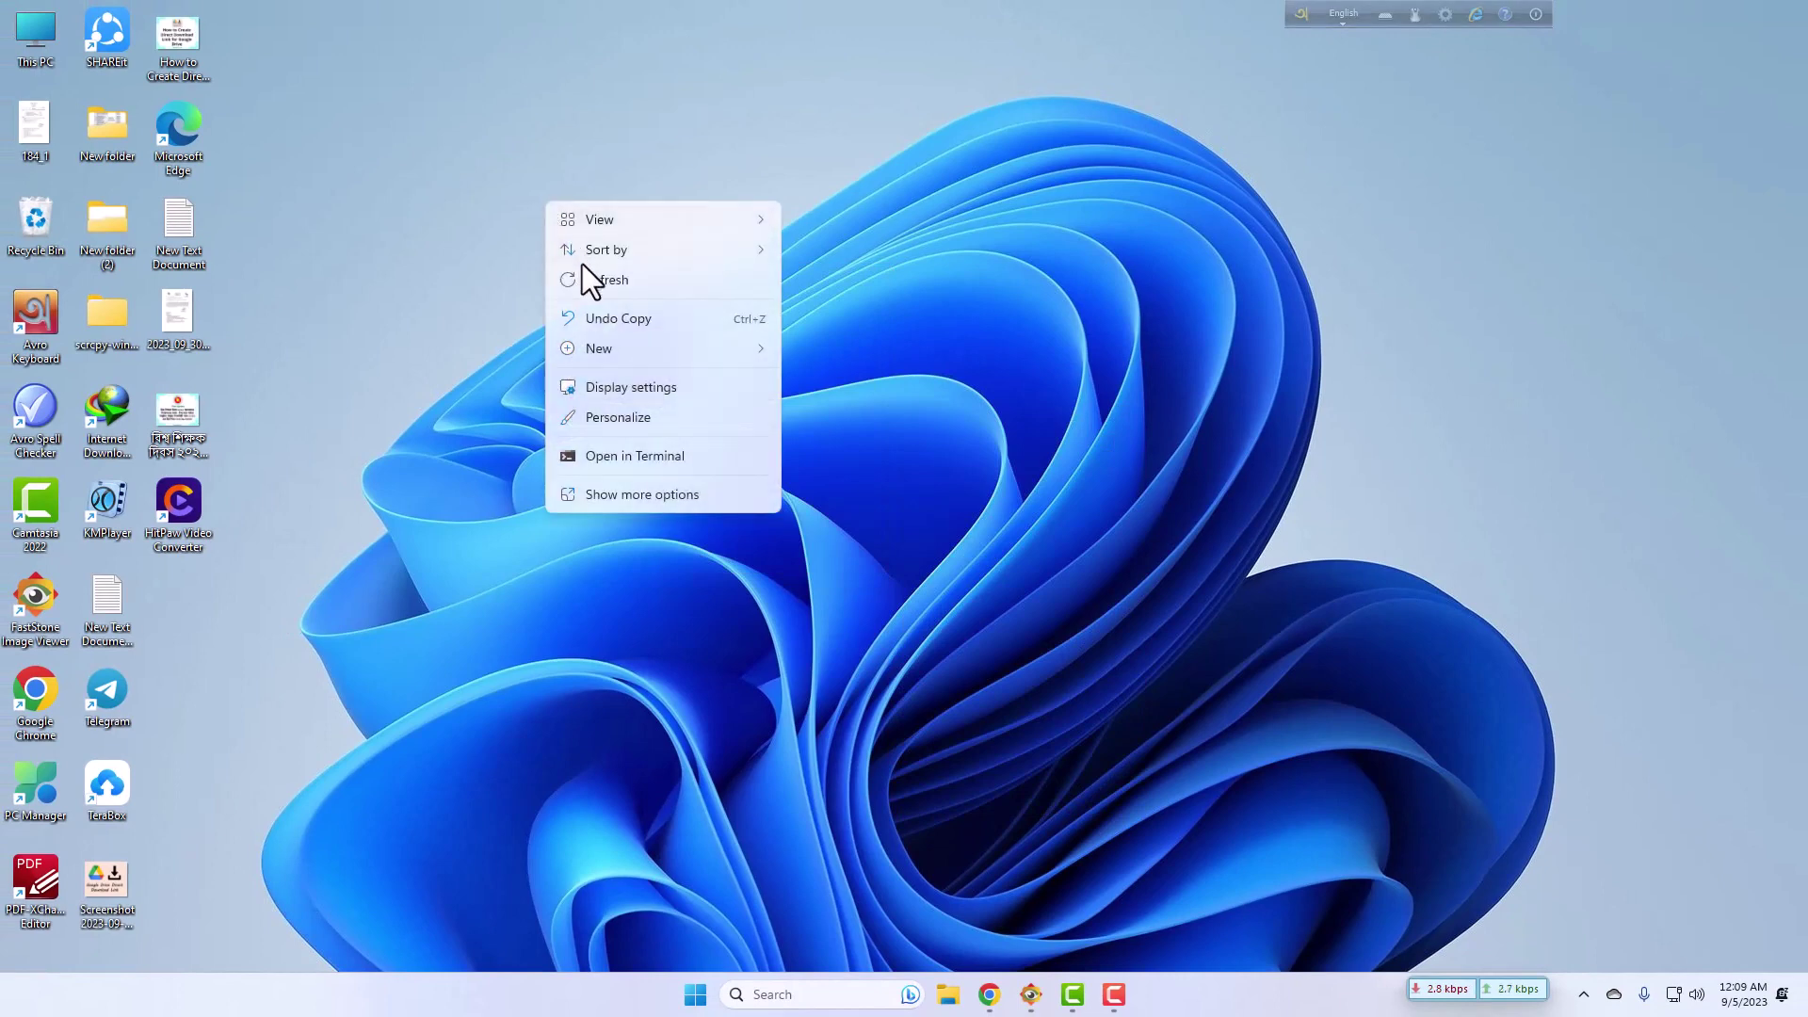
pyautogui.moveTo(604, 349)
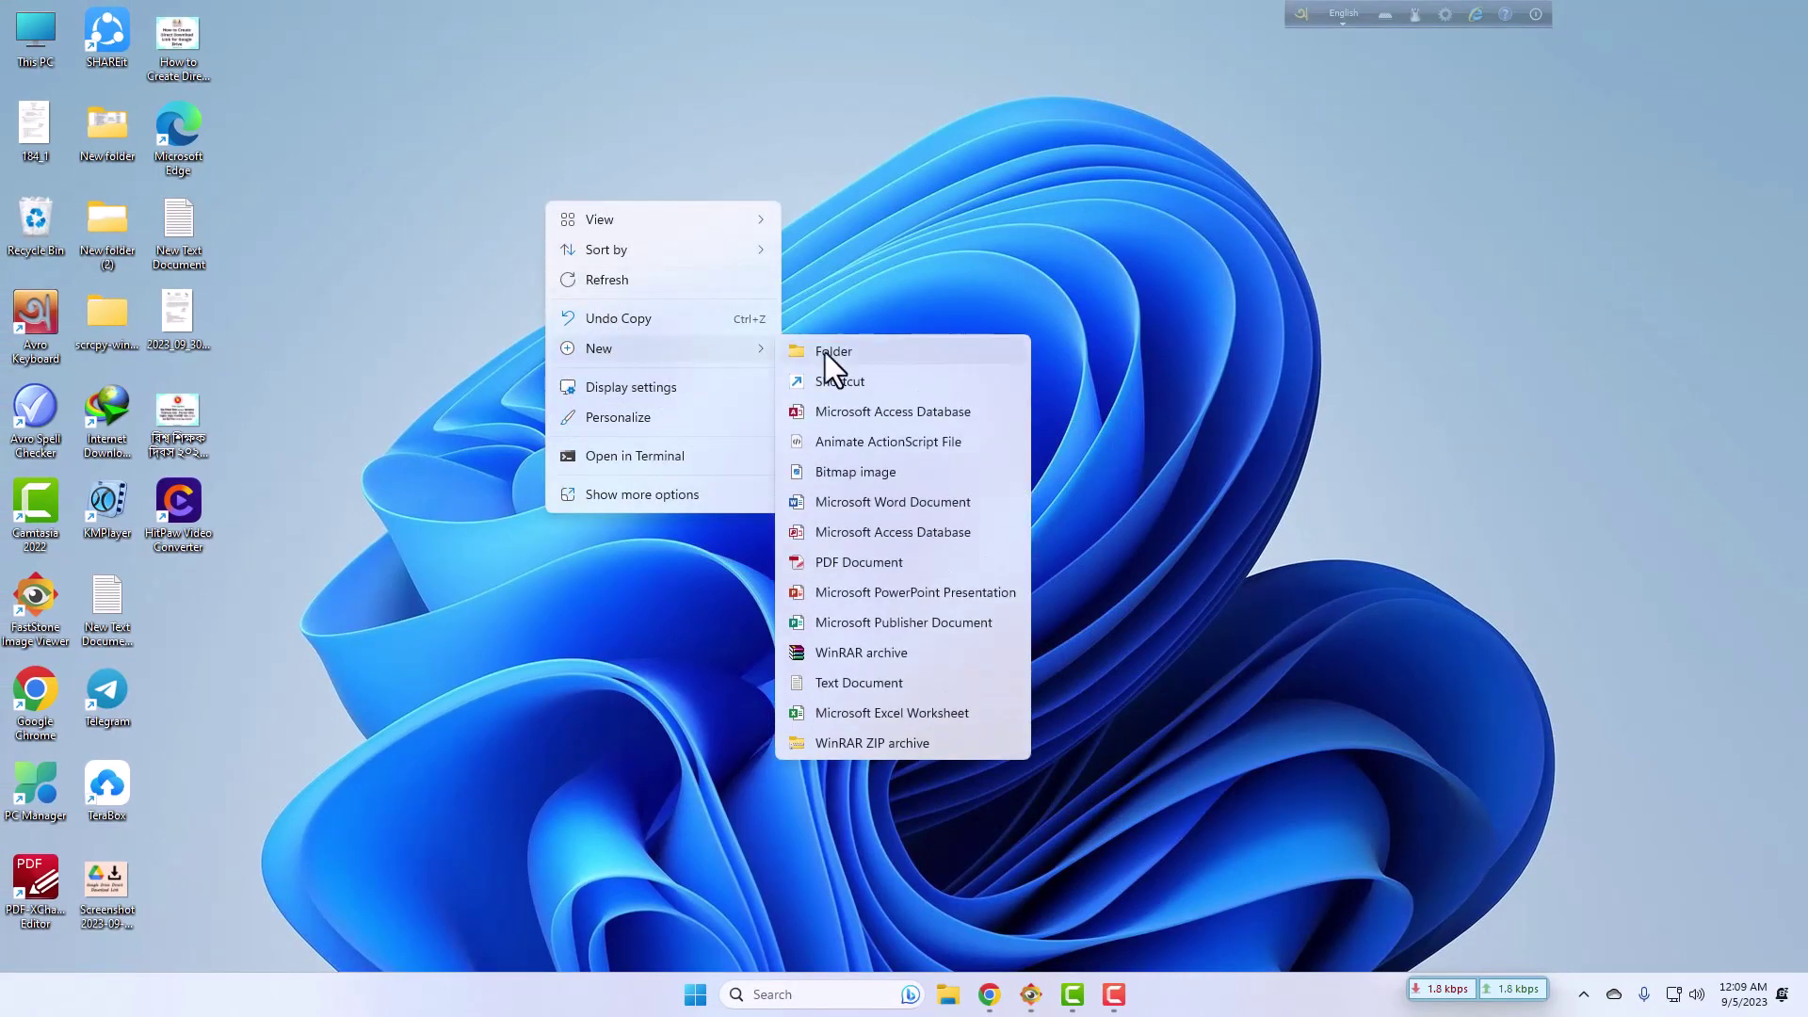
pyautogui.click(905, 675)
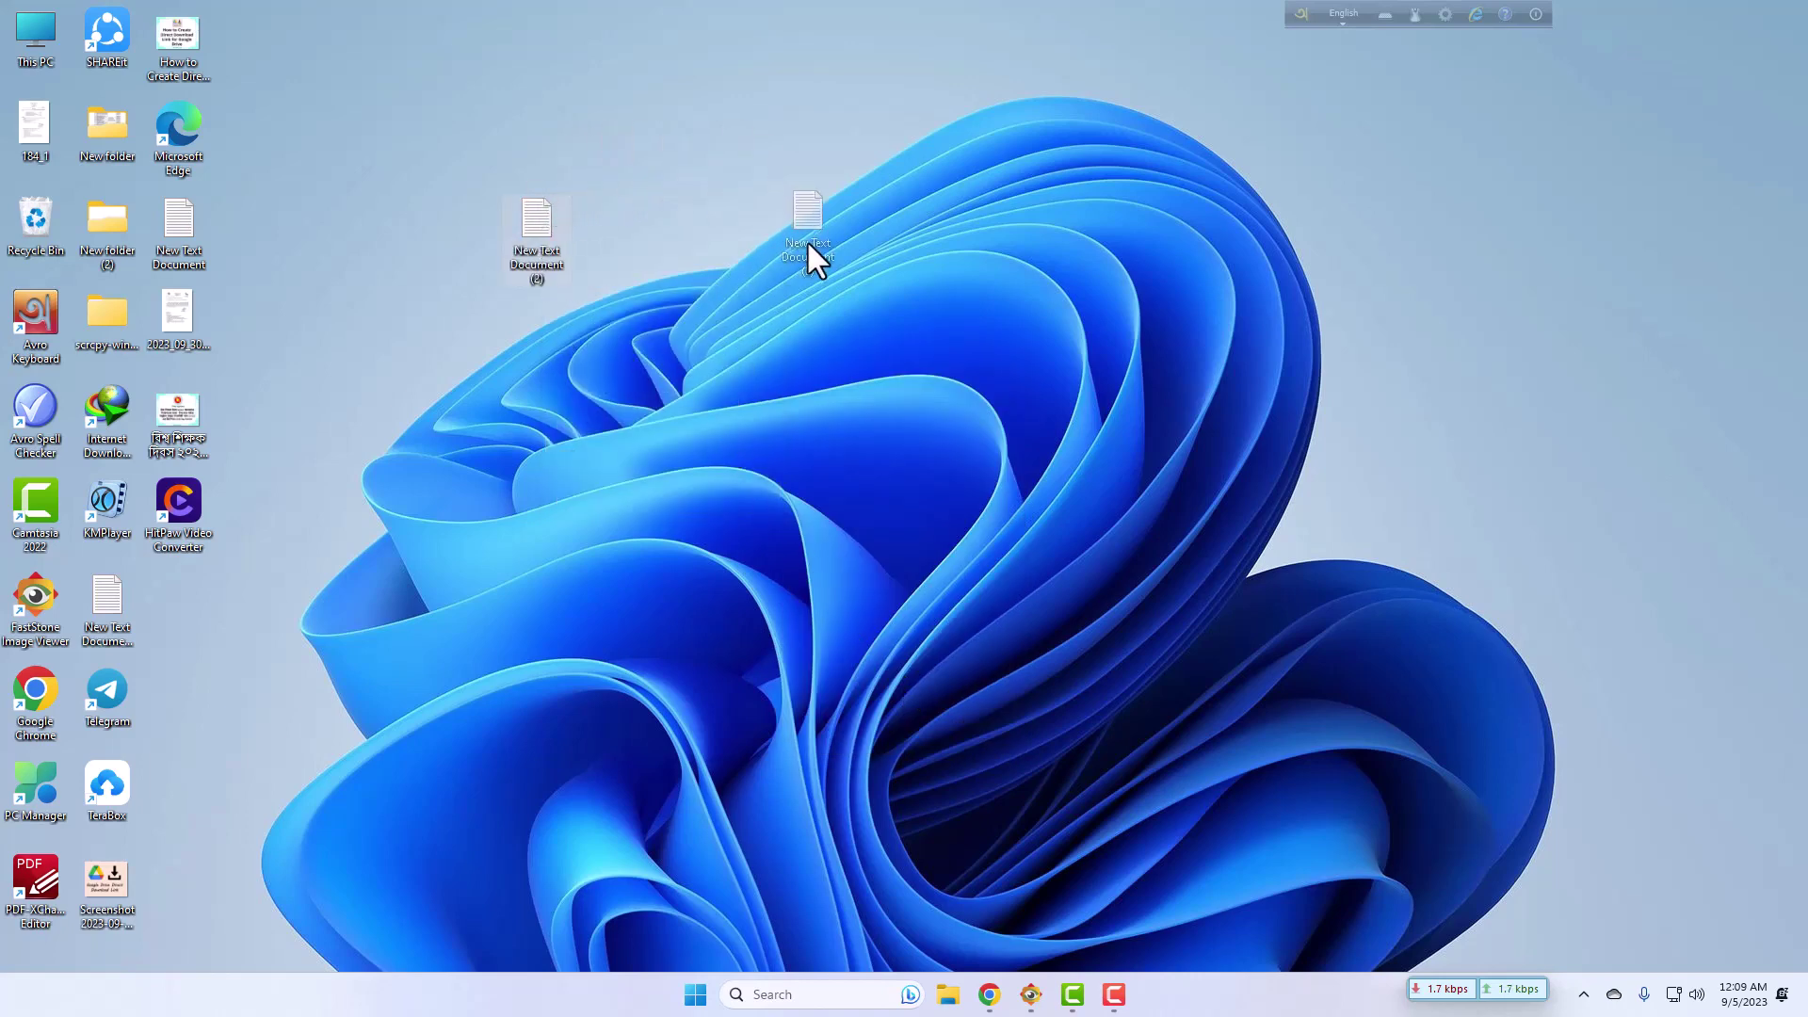
pyautogui.moveTo(806, 240); pyautogui.dragTo(814, 249)
# Step: Open 'New Text Document (2)' in Notepad and paste the Drive share link
pyautogui.doubleClick(815, 234)
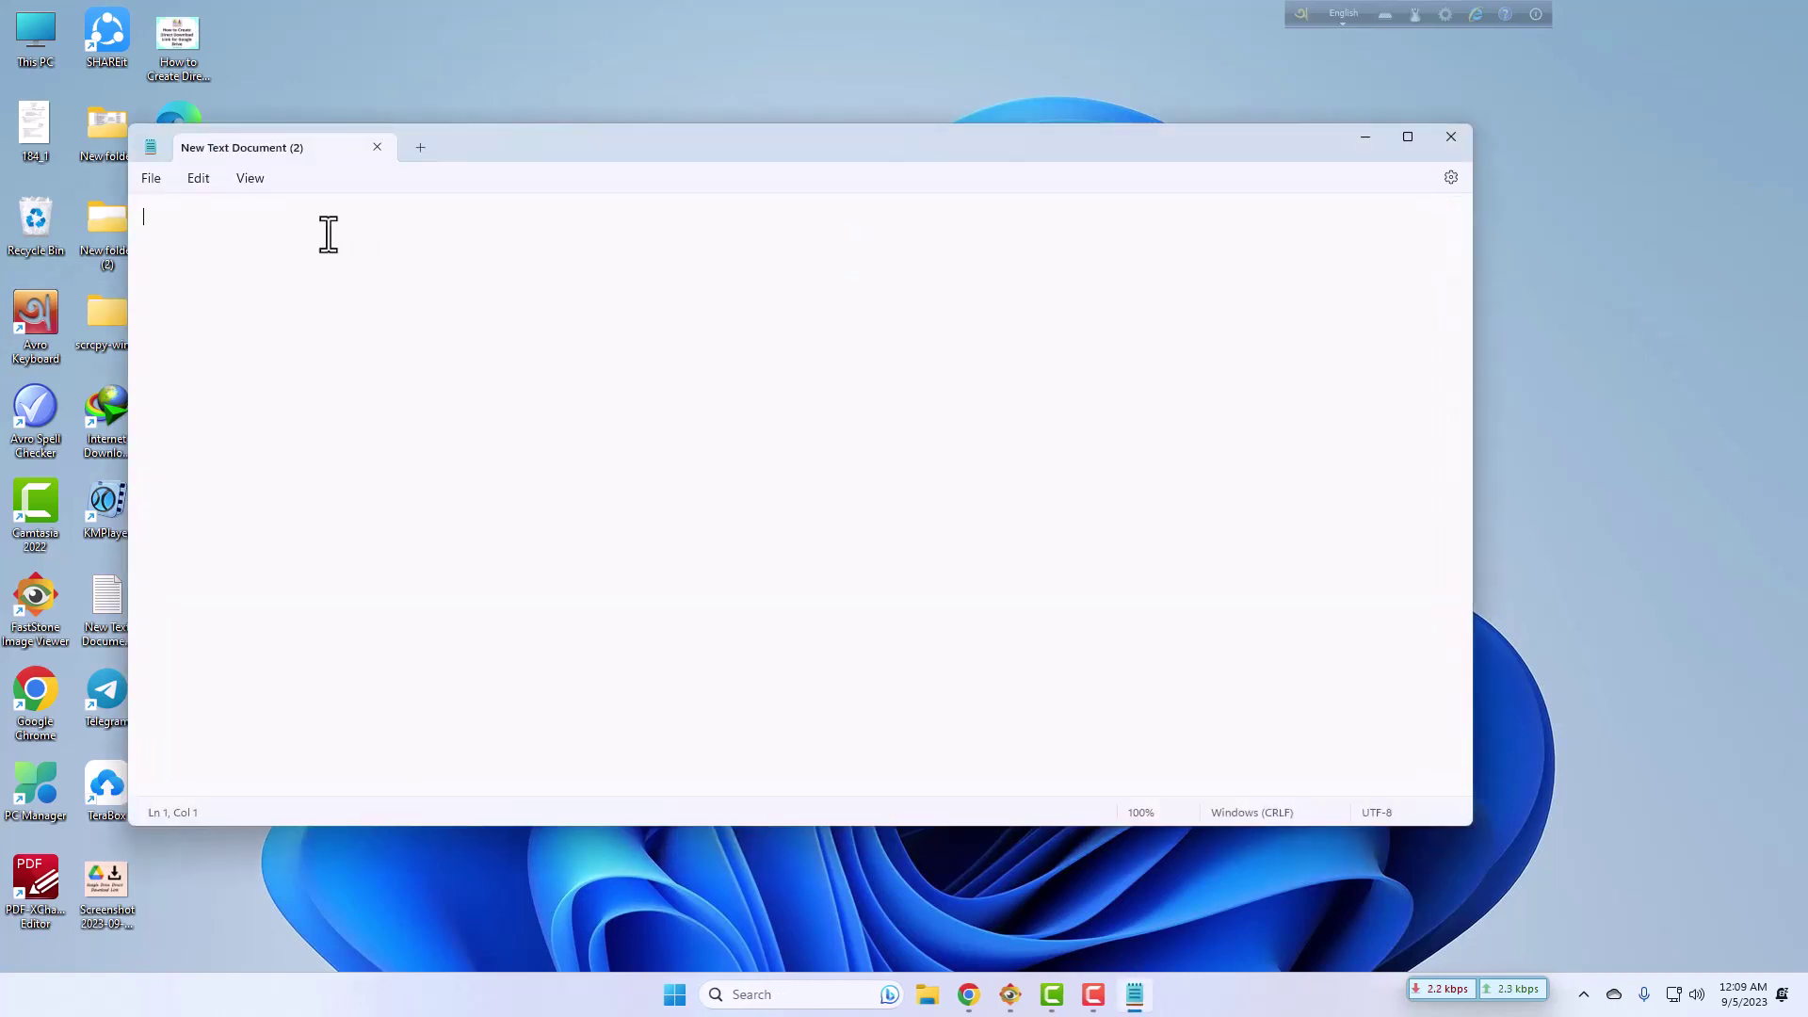
pyautogui.rightClick(262, 220)
pyautogui.click(315, 355)
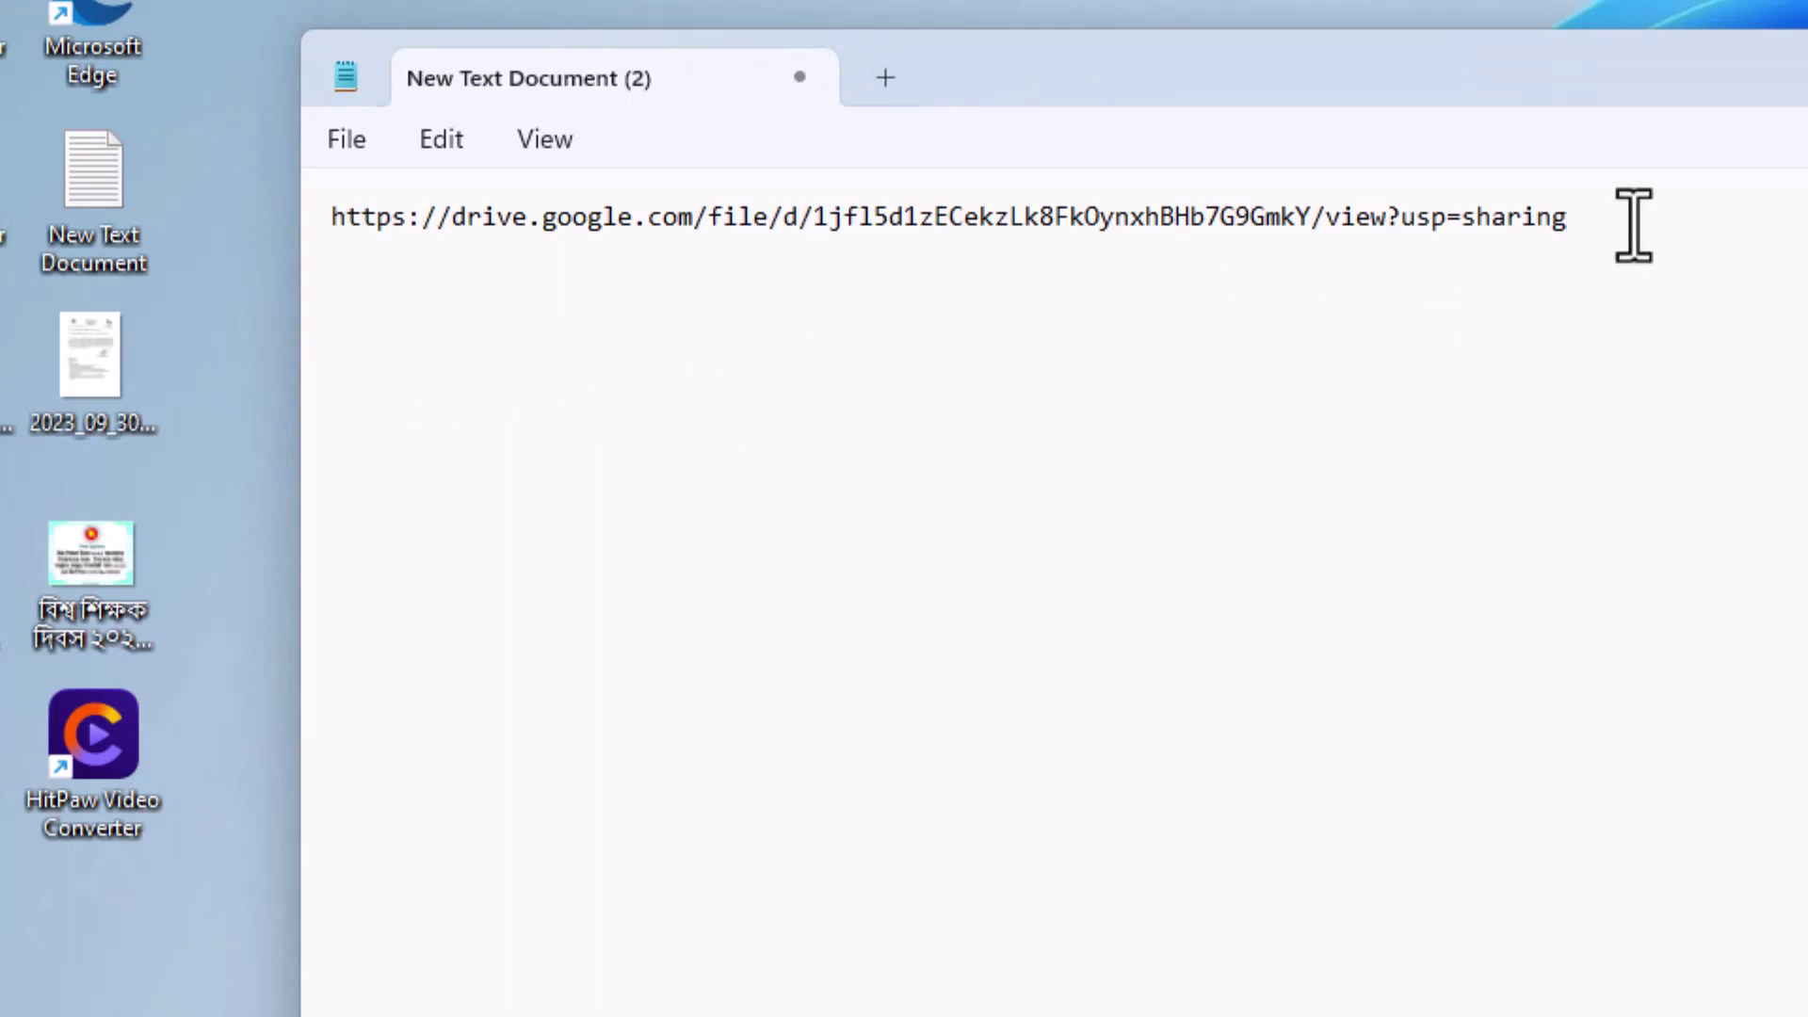
pyautogui.moveTo(1464, 81); pyautogui.dragTo(1804, 66)
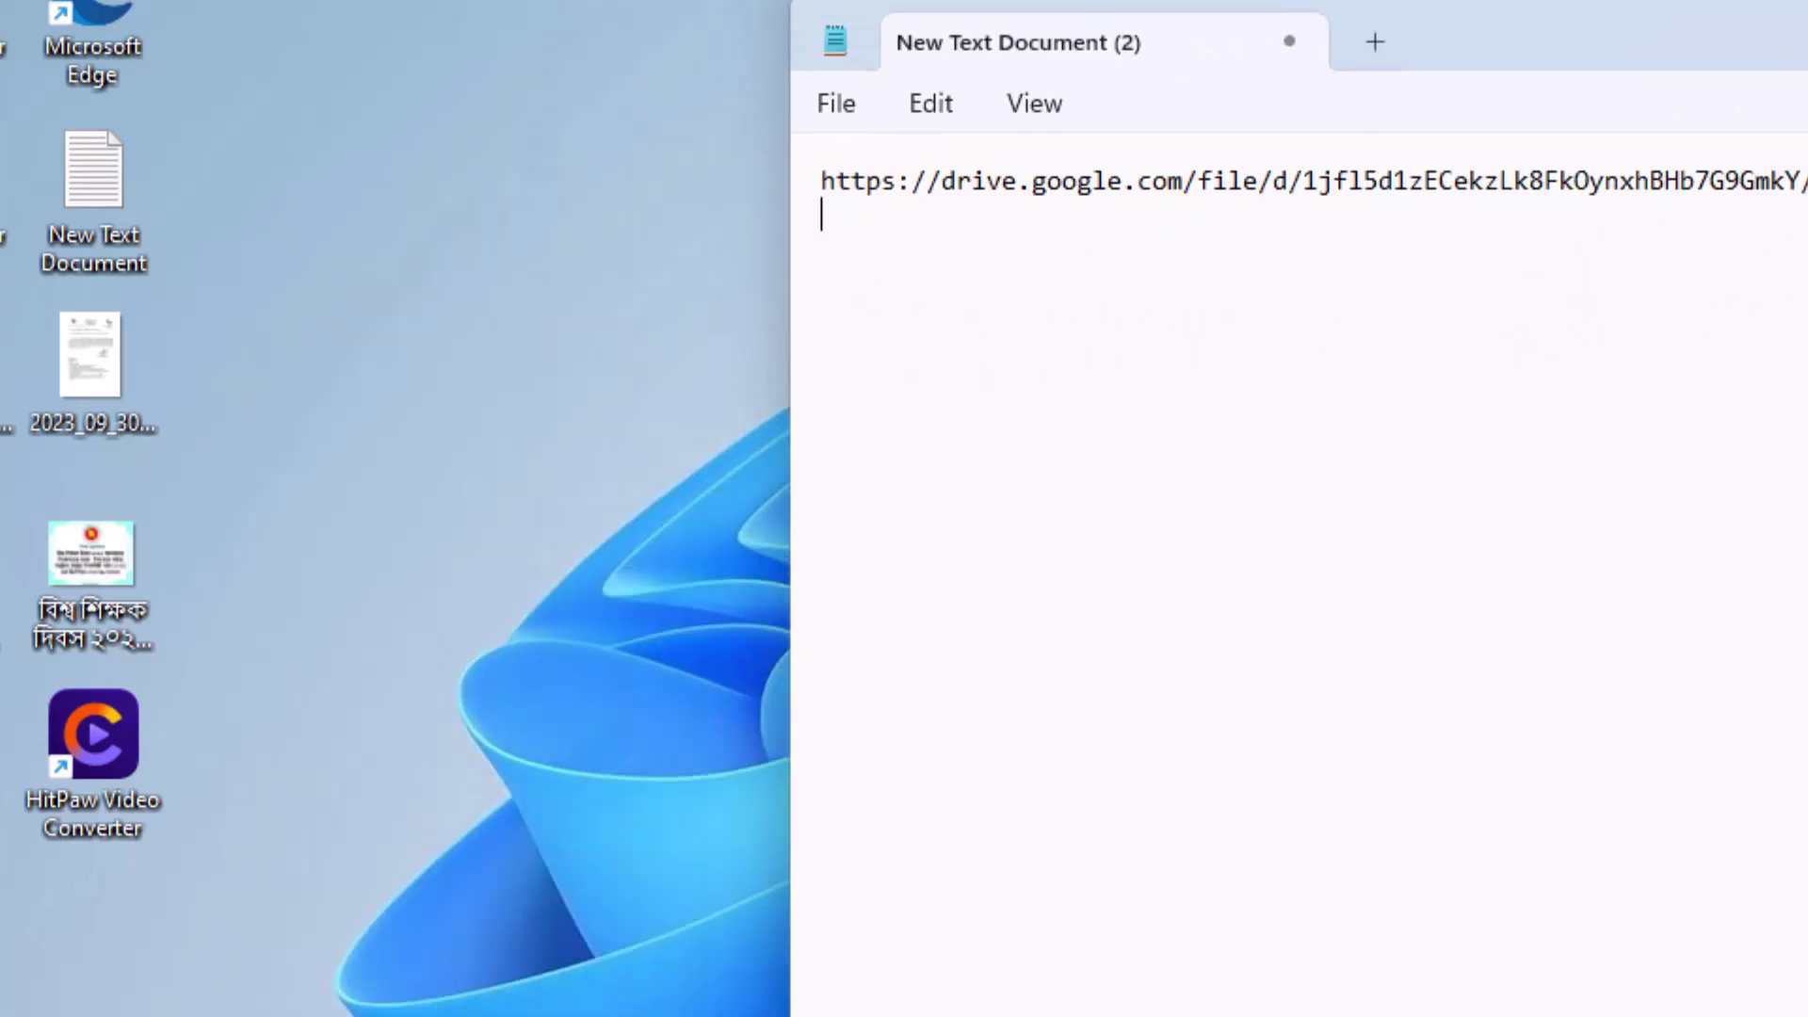
pyautogui.doubleClick(85, 217)
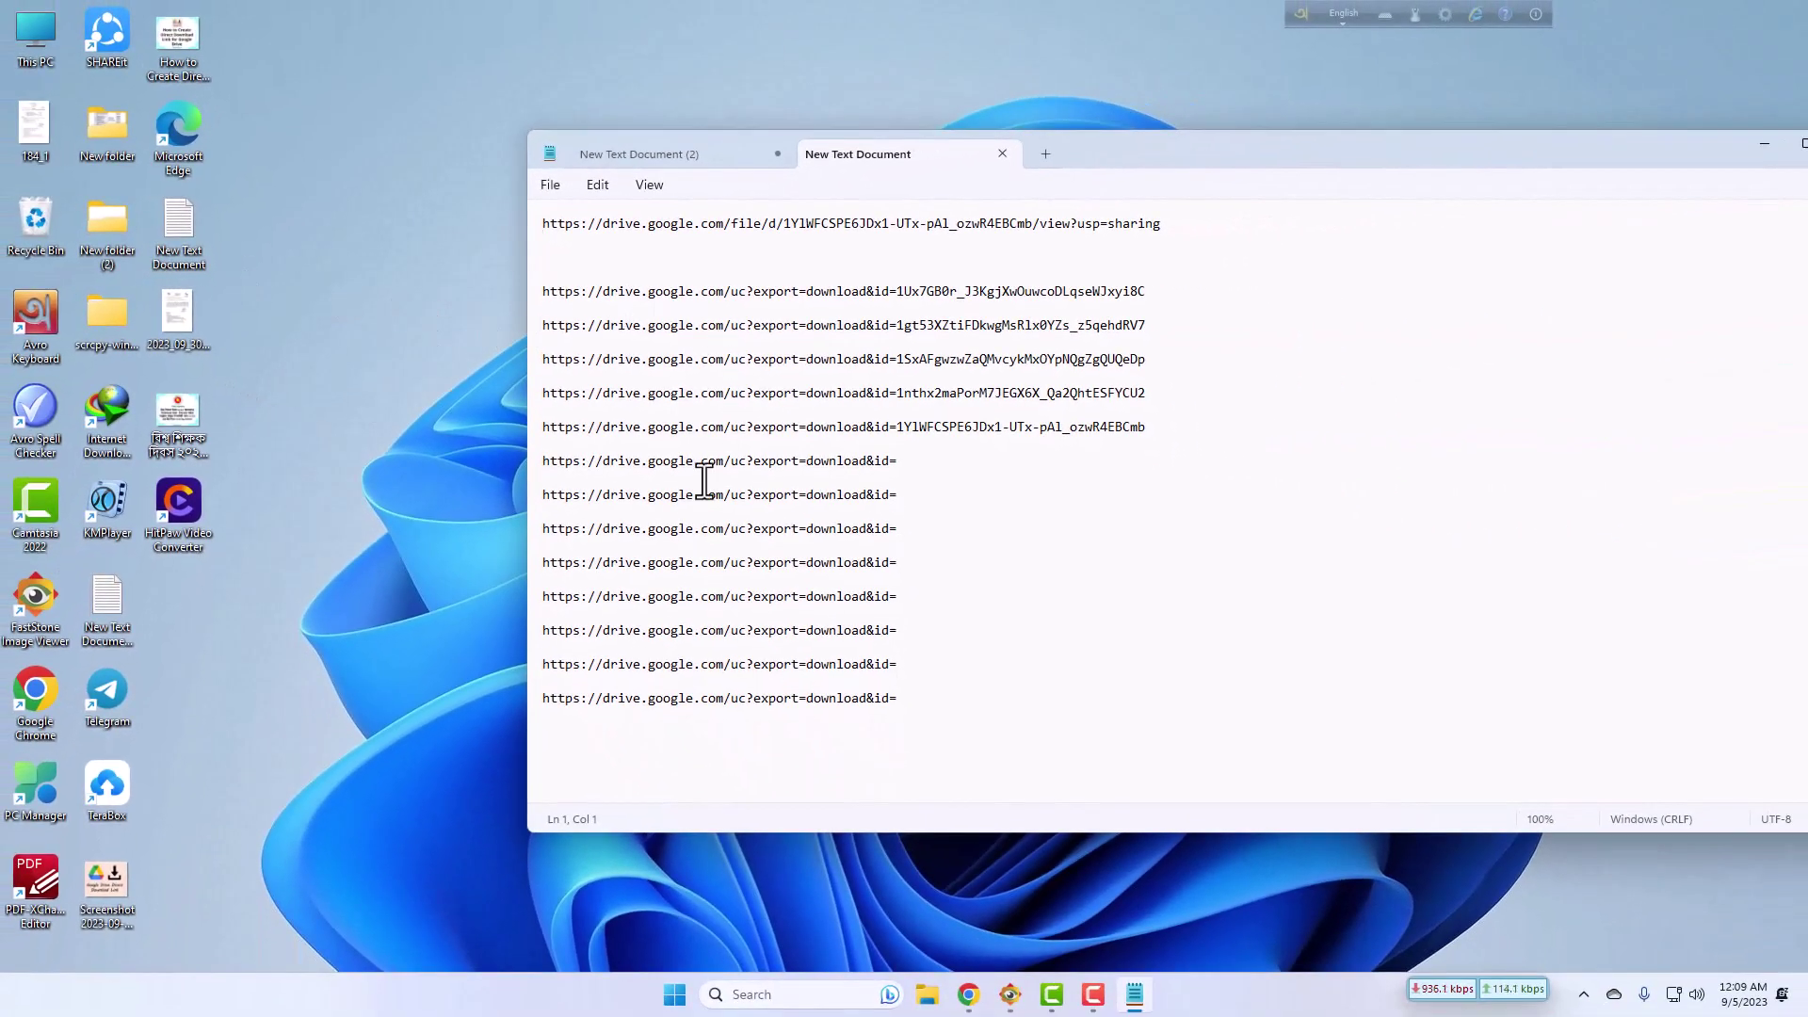
pyautogui.click(546, 461)
pyautogui.moveTo(546, 461); pyautogui.dragTo(912, 460)
pyautogui.rightClick(882, 458)
pyautogui.click(953, 548)
# Step: Paste the download prefix onto line 2 of 'New Text Document (2)'
pyautogui.moveTo(1588, 153); pyautogui.dragTo(1373, 216)
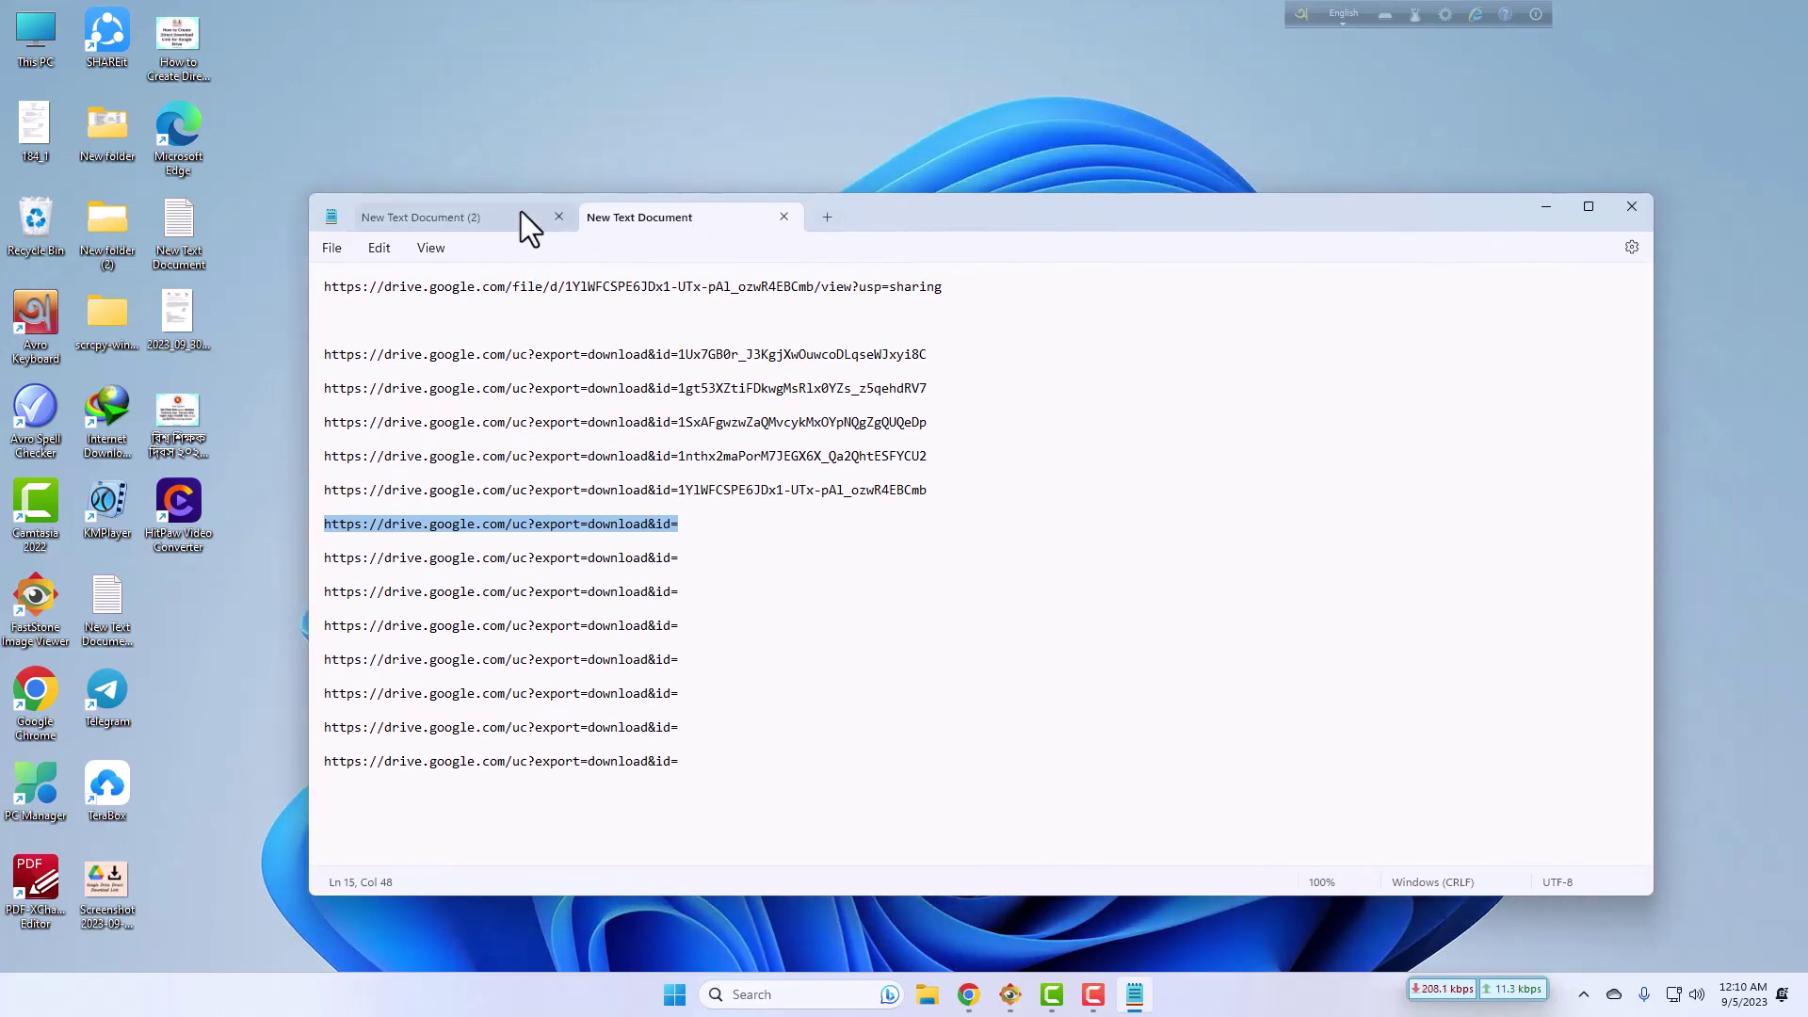
pyautogui.click(456, 217)
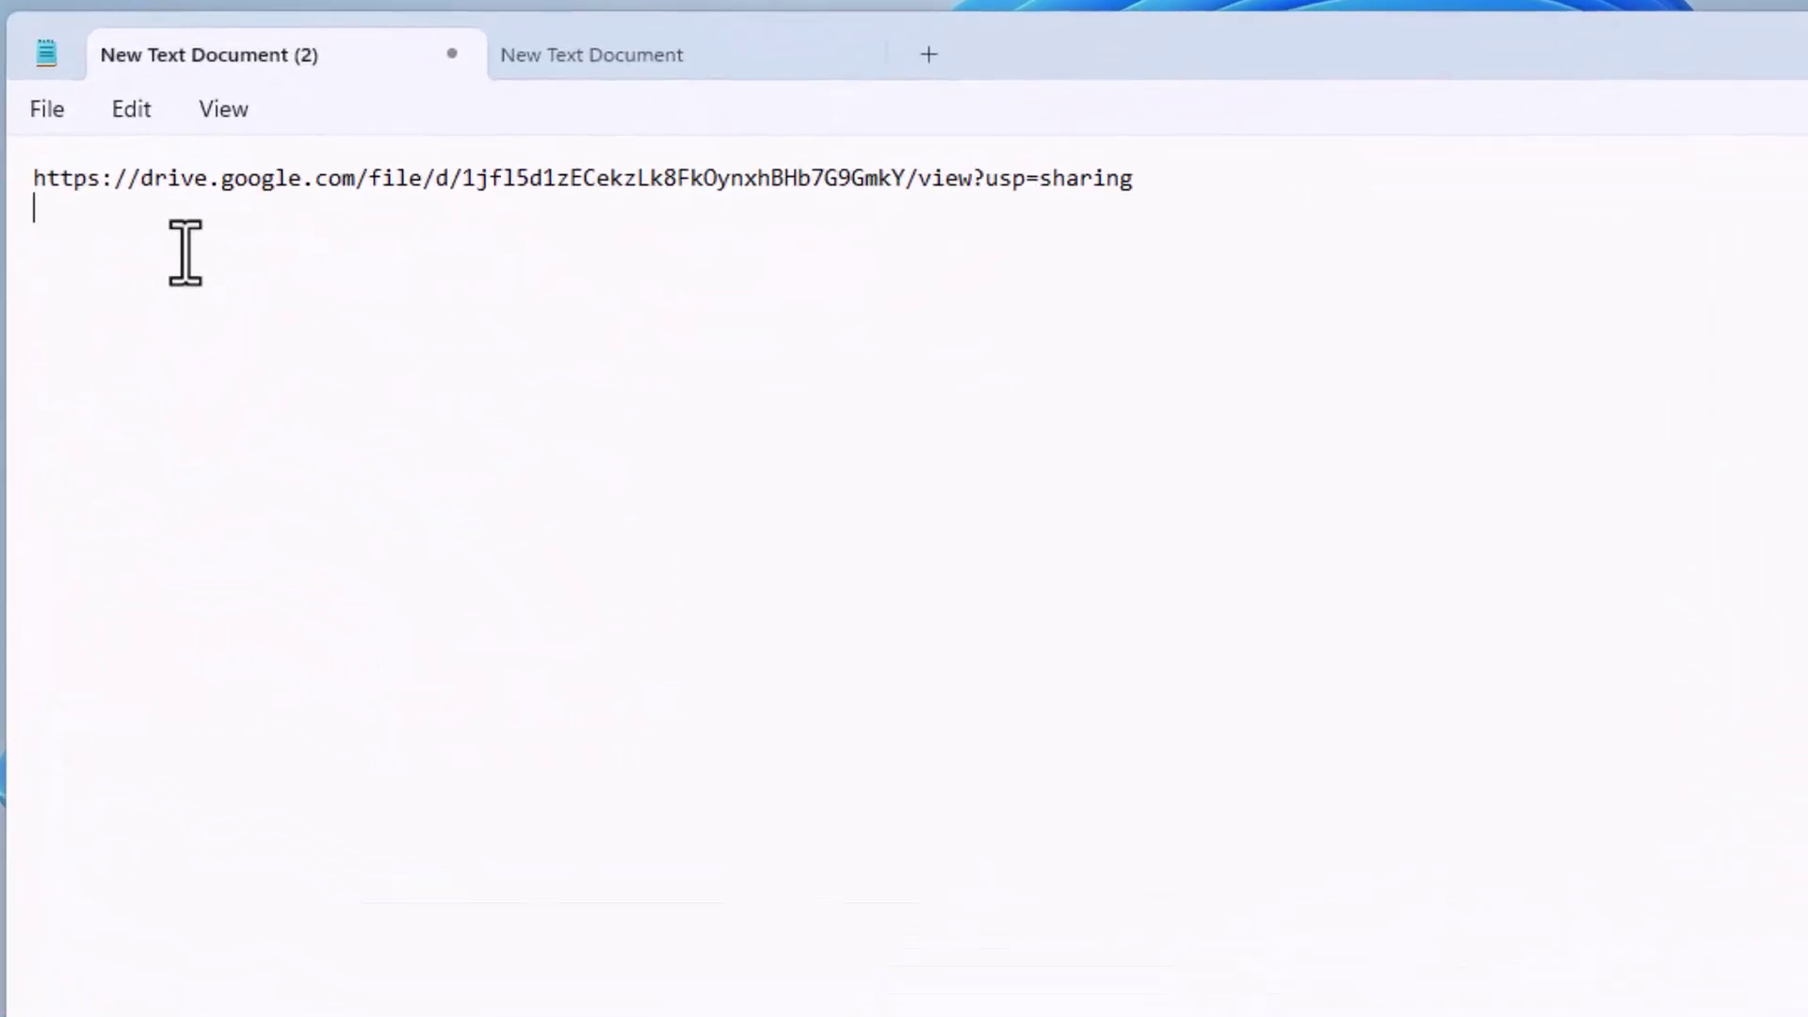
pyautogui.rightClick(365, 334)
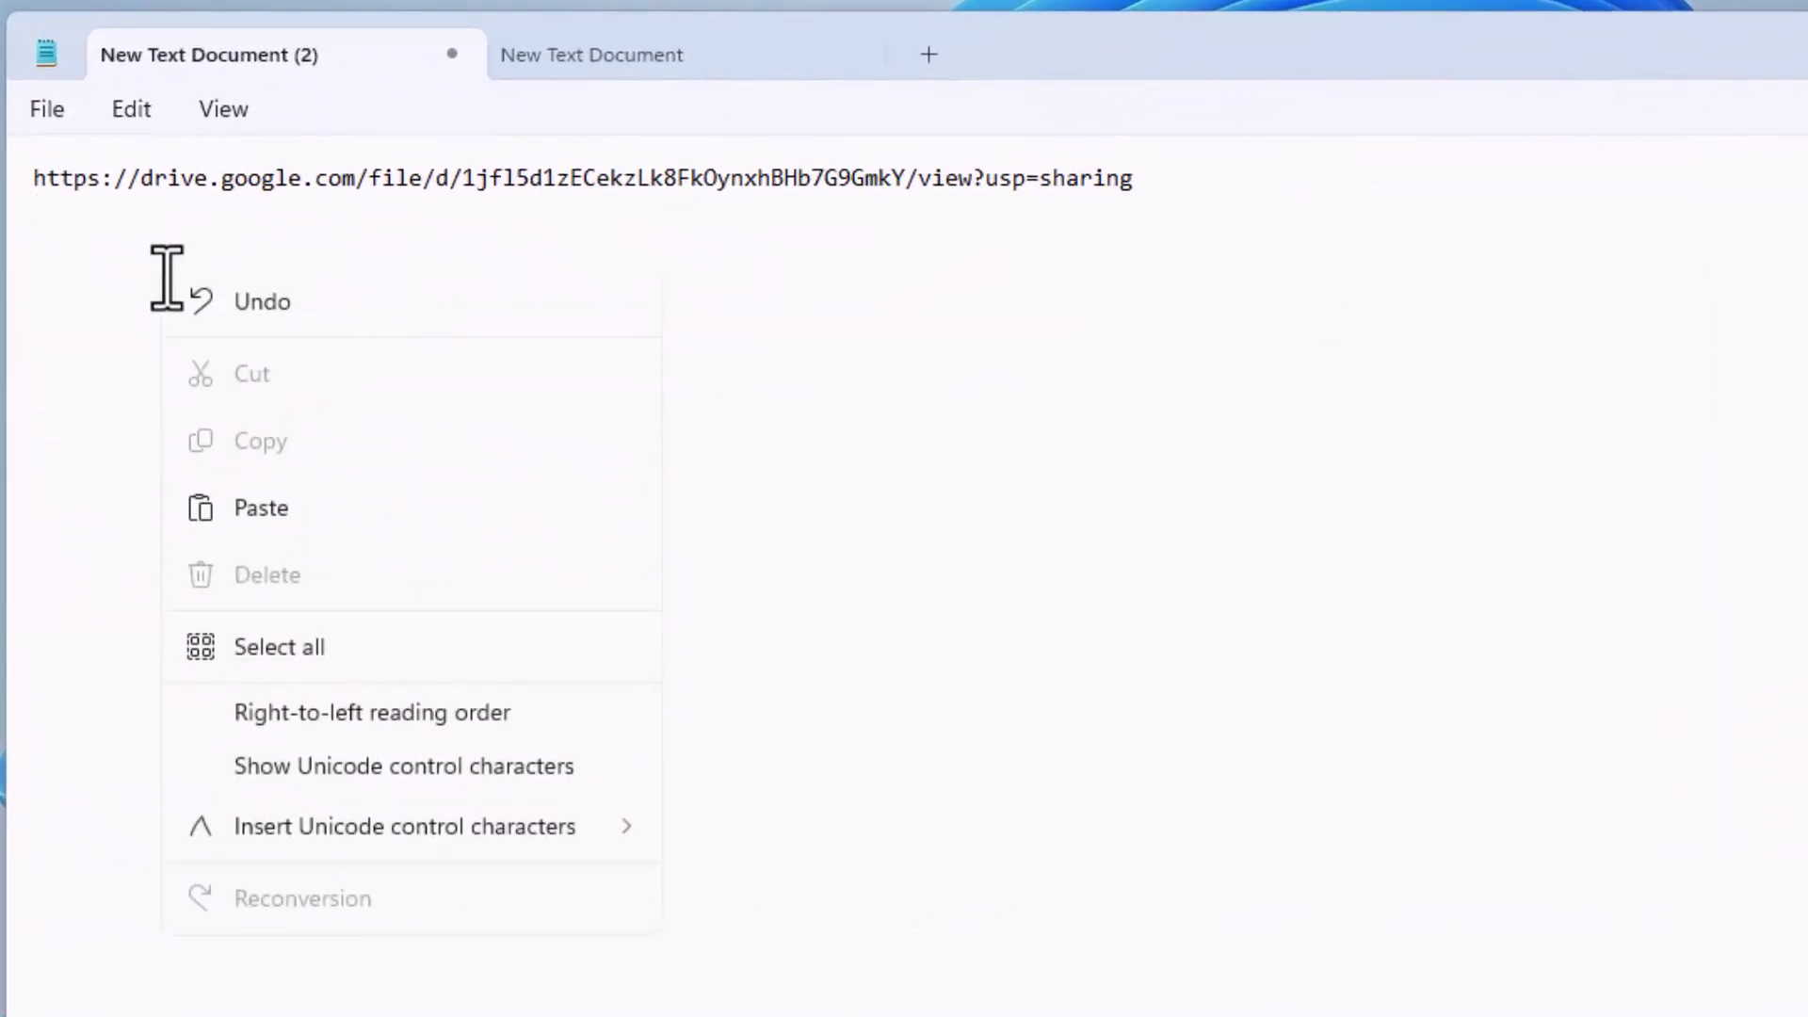
pyautogui.click(265, 516)
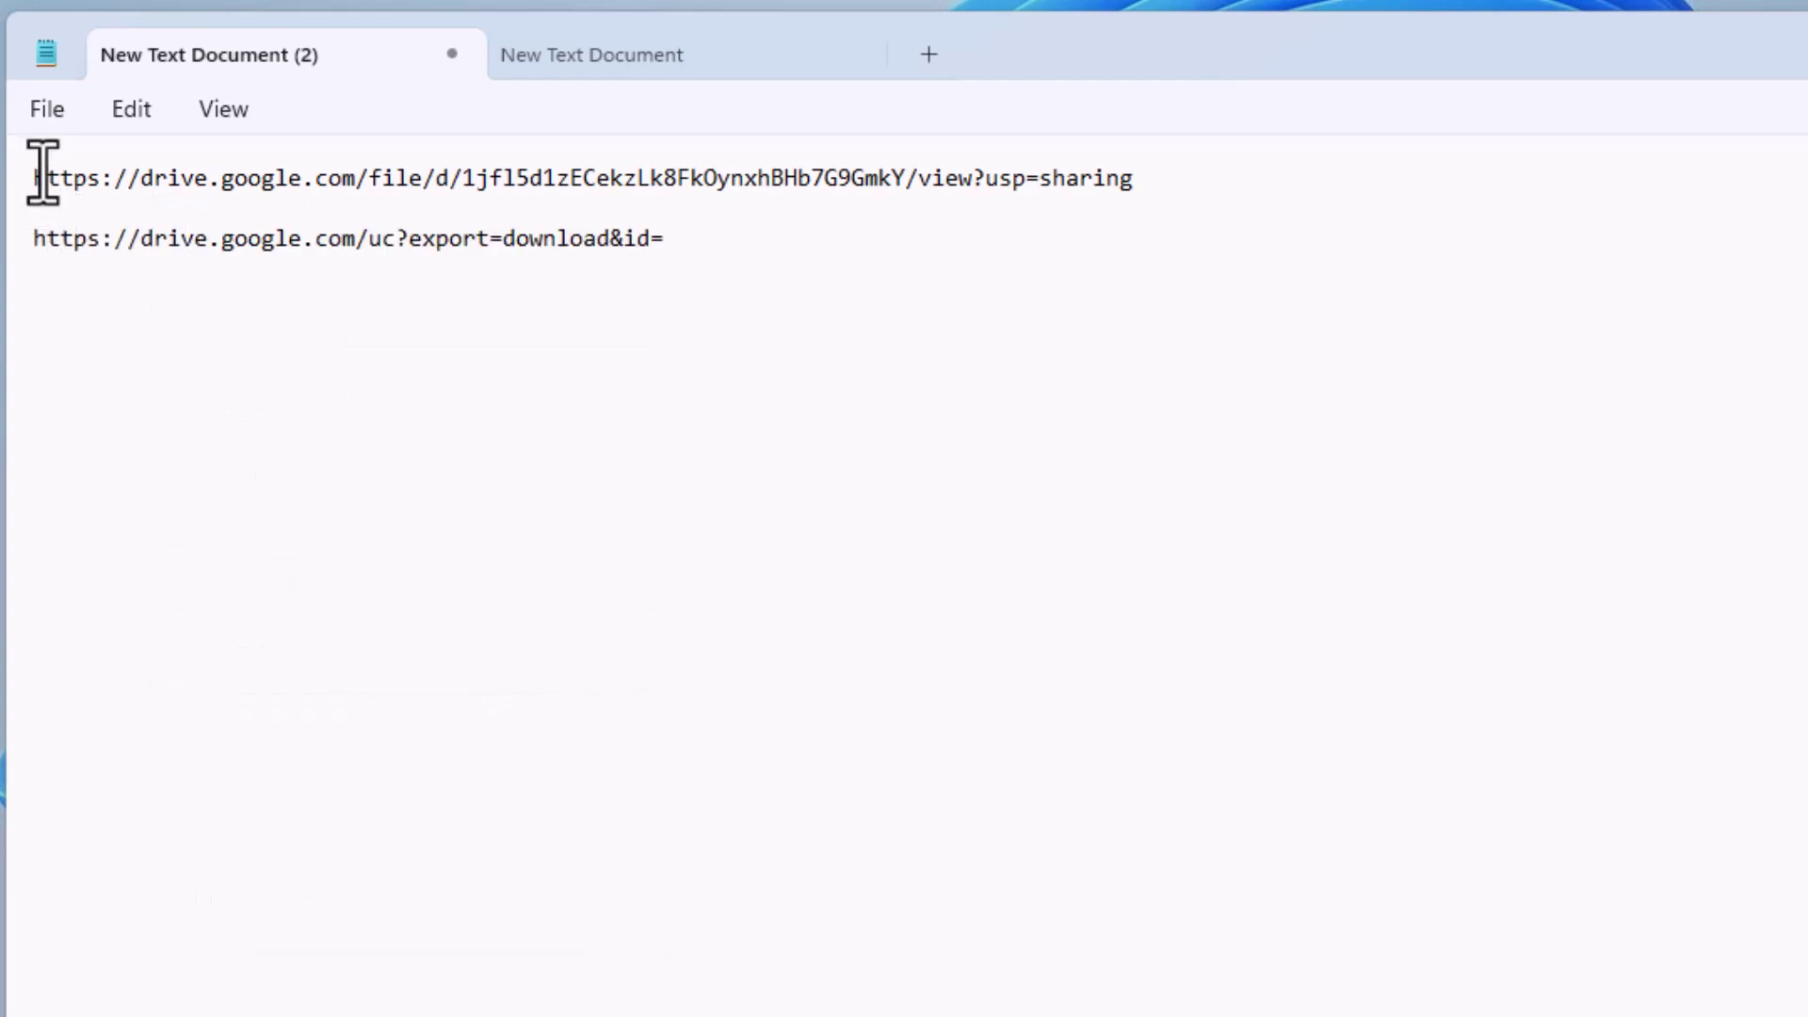
# Step: Select the file ID between /d/ and /view in the share link
pyautogui.moveTo(35, 178); pyautogui.dragTo(465, 193)
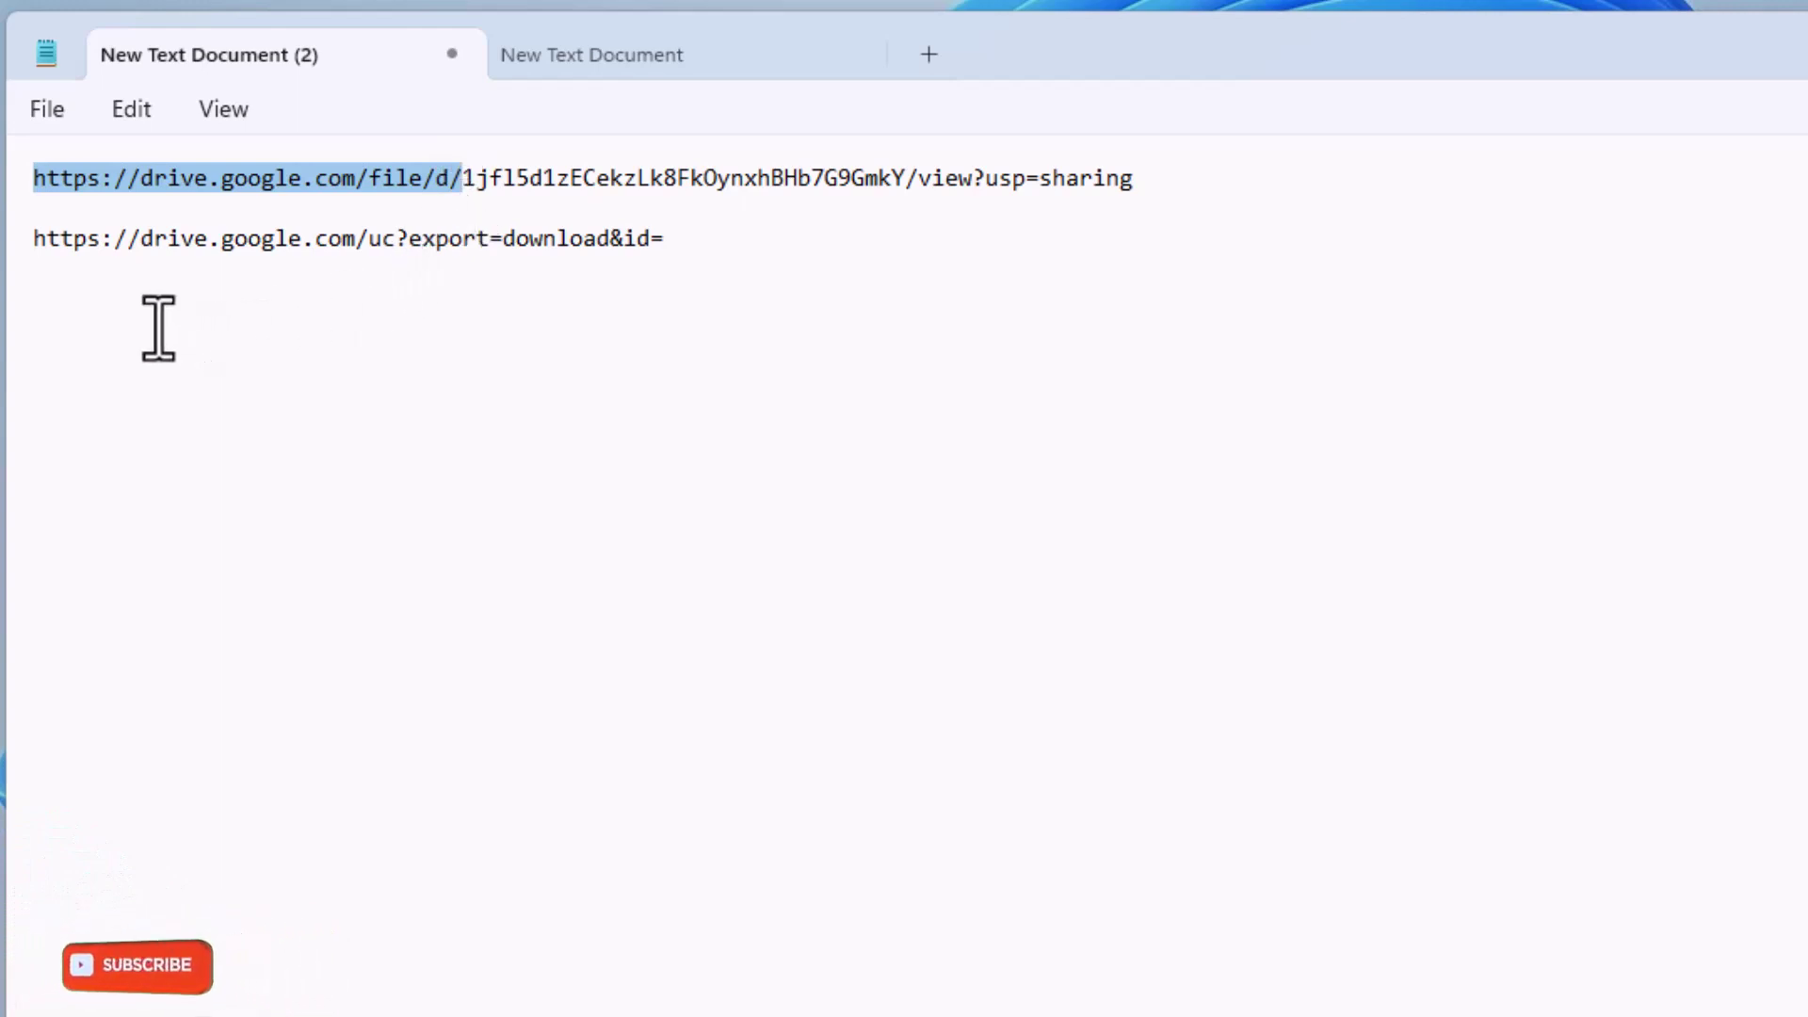
pyautogui.click(40, 238)
pyautogui.moveTo(40, 238); pyautogui.dragTo(678, 238)
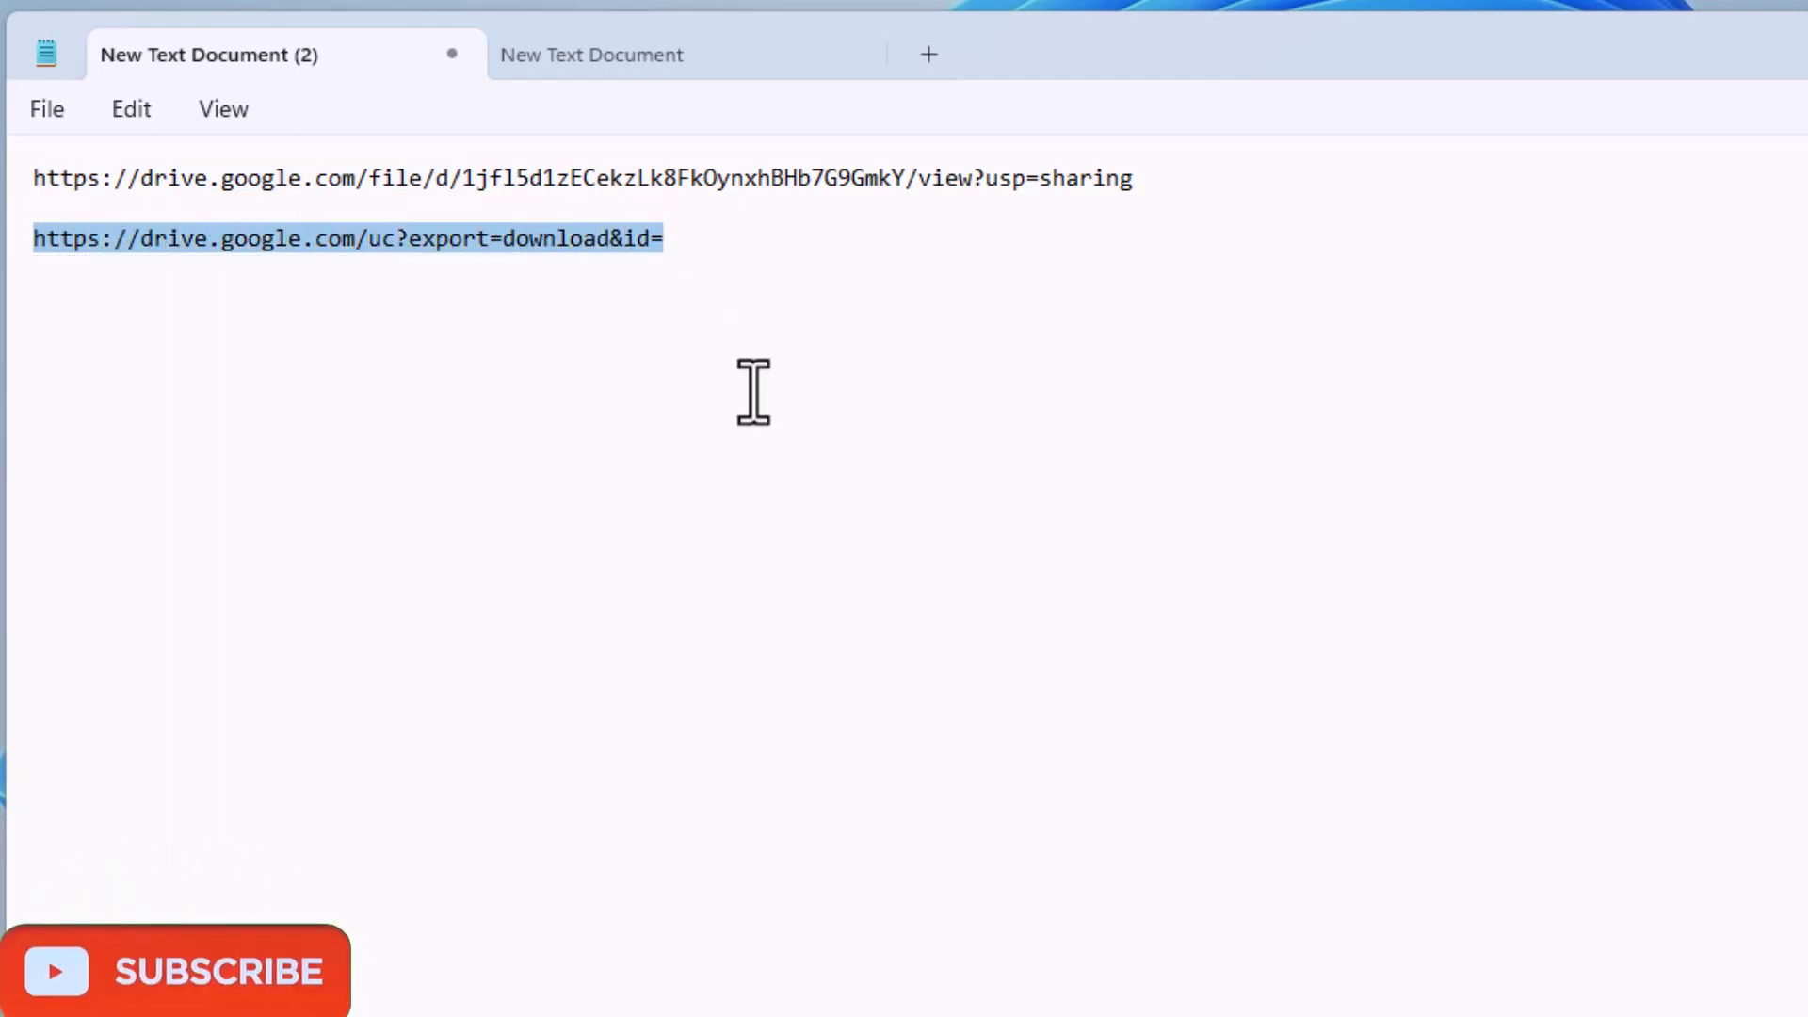
pyautogui.click(726, 246)
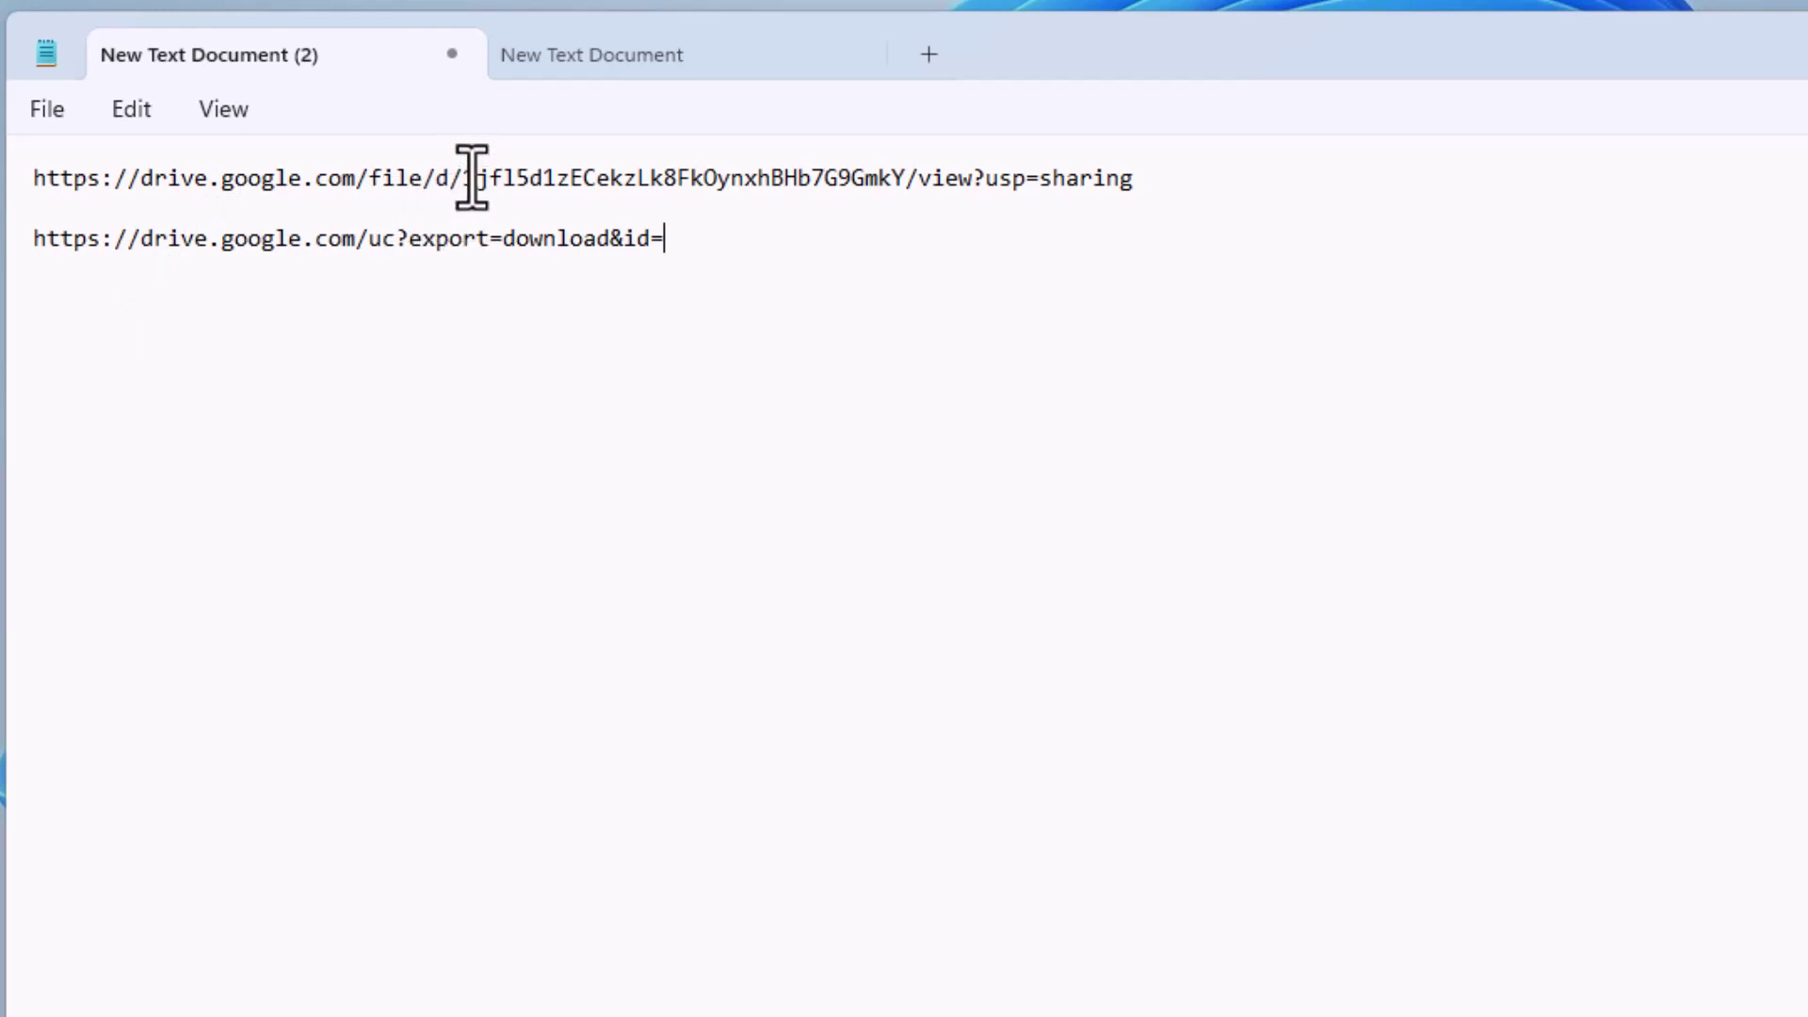
pyautogui.moveTo(472, 178); pyautogui.dragTo(917, 181)
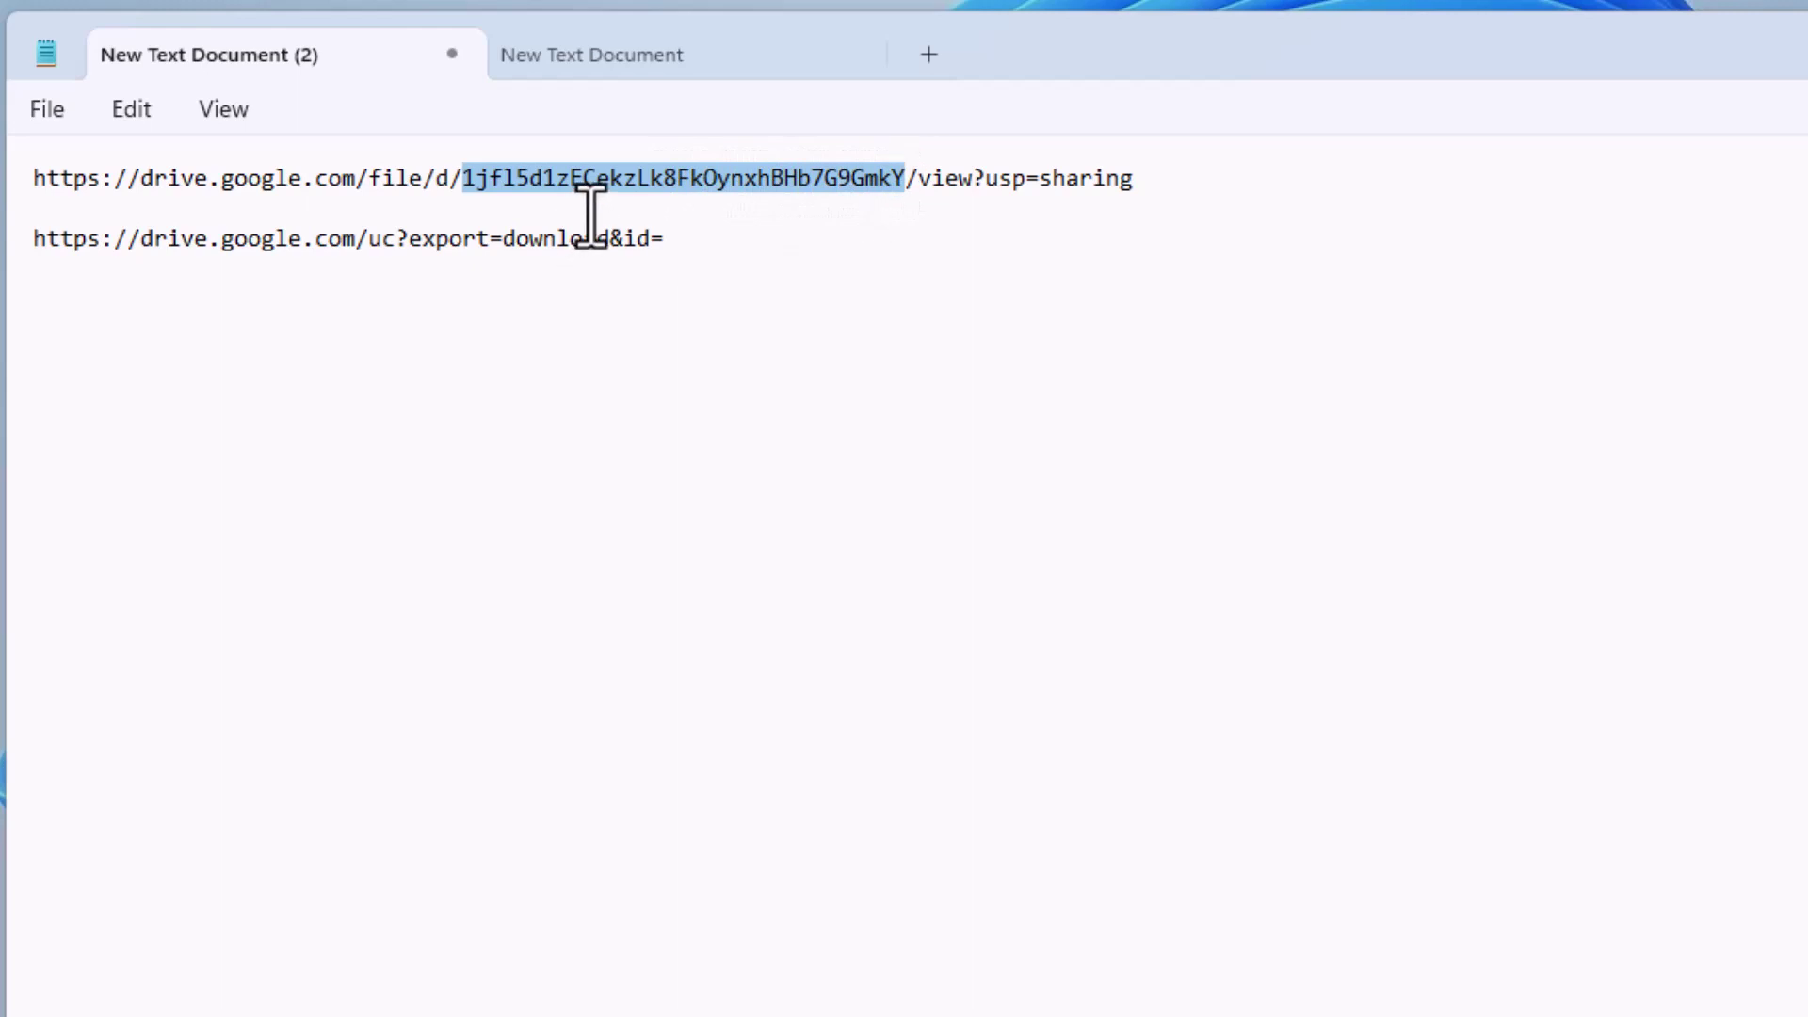
# Step: Copy the file ID and paste it right after id= in the download prefix
pyautogui.rightClick(594, 171)
pyautogui.click(710, 334)
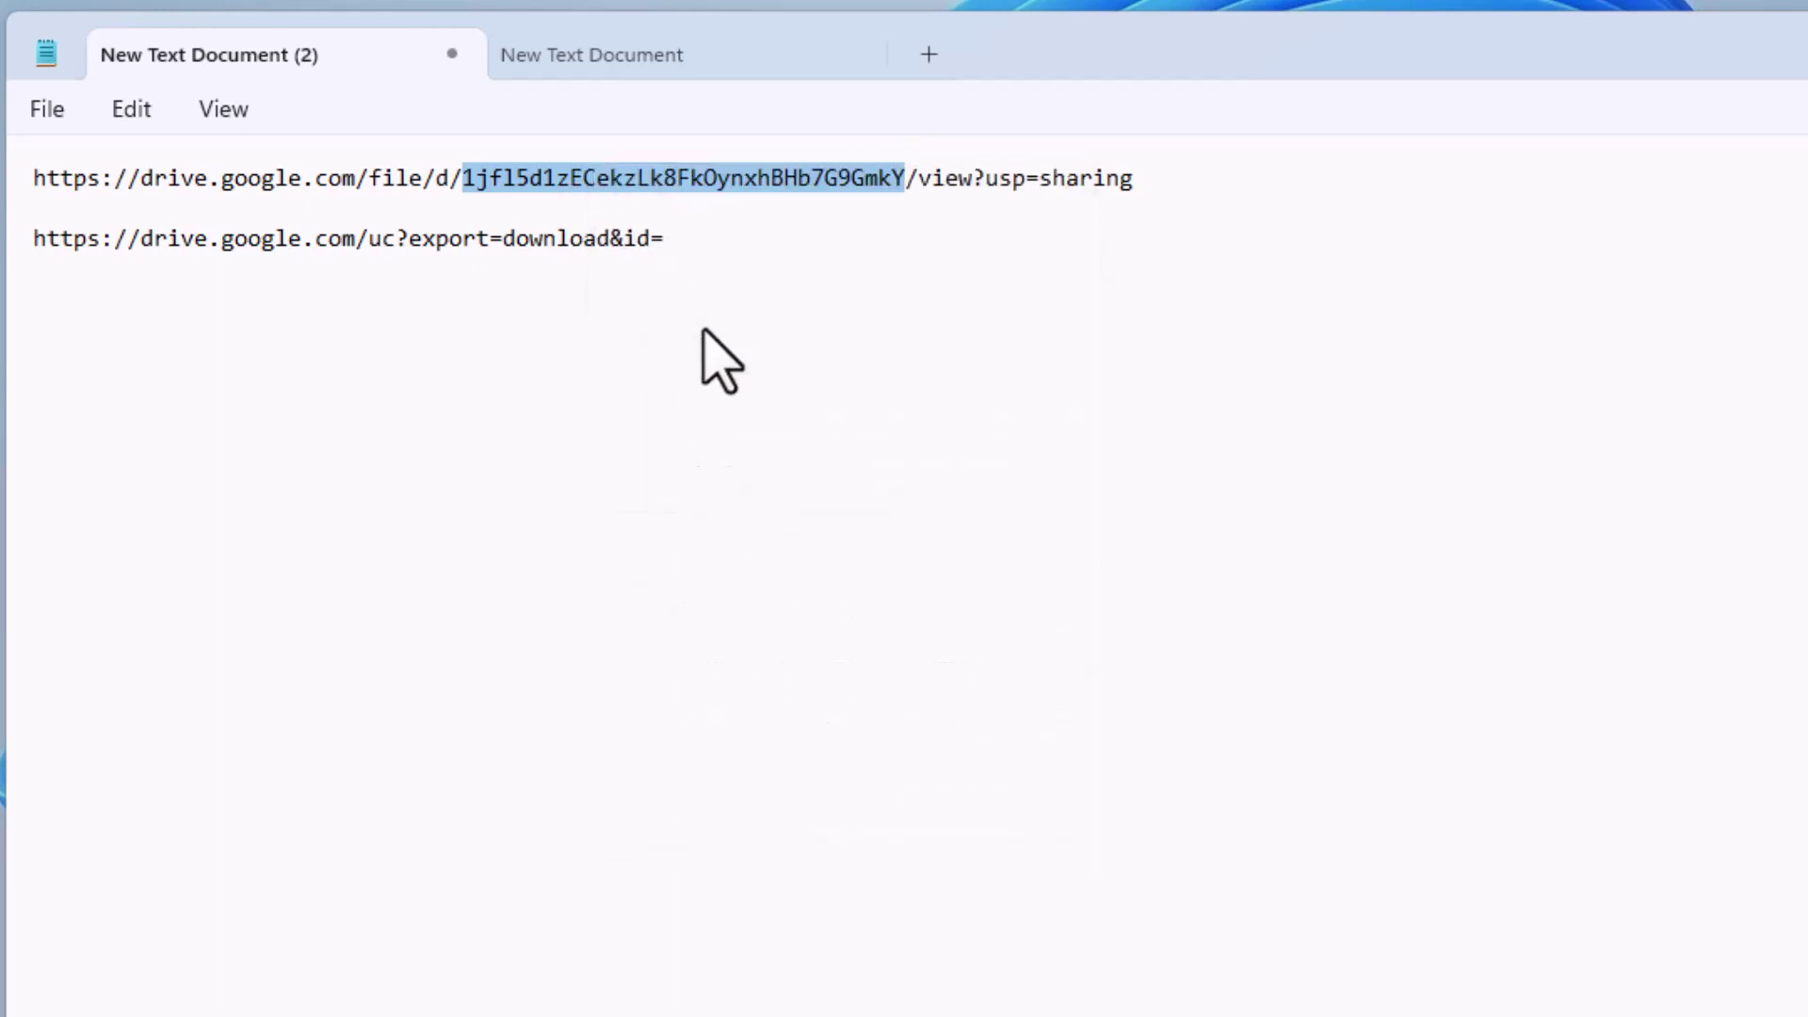
pyautogui.click(718, 246)
pyautogui.rightClick(718, 246)
pyautogui.click(867, 492)
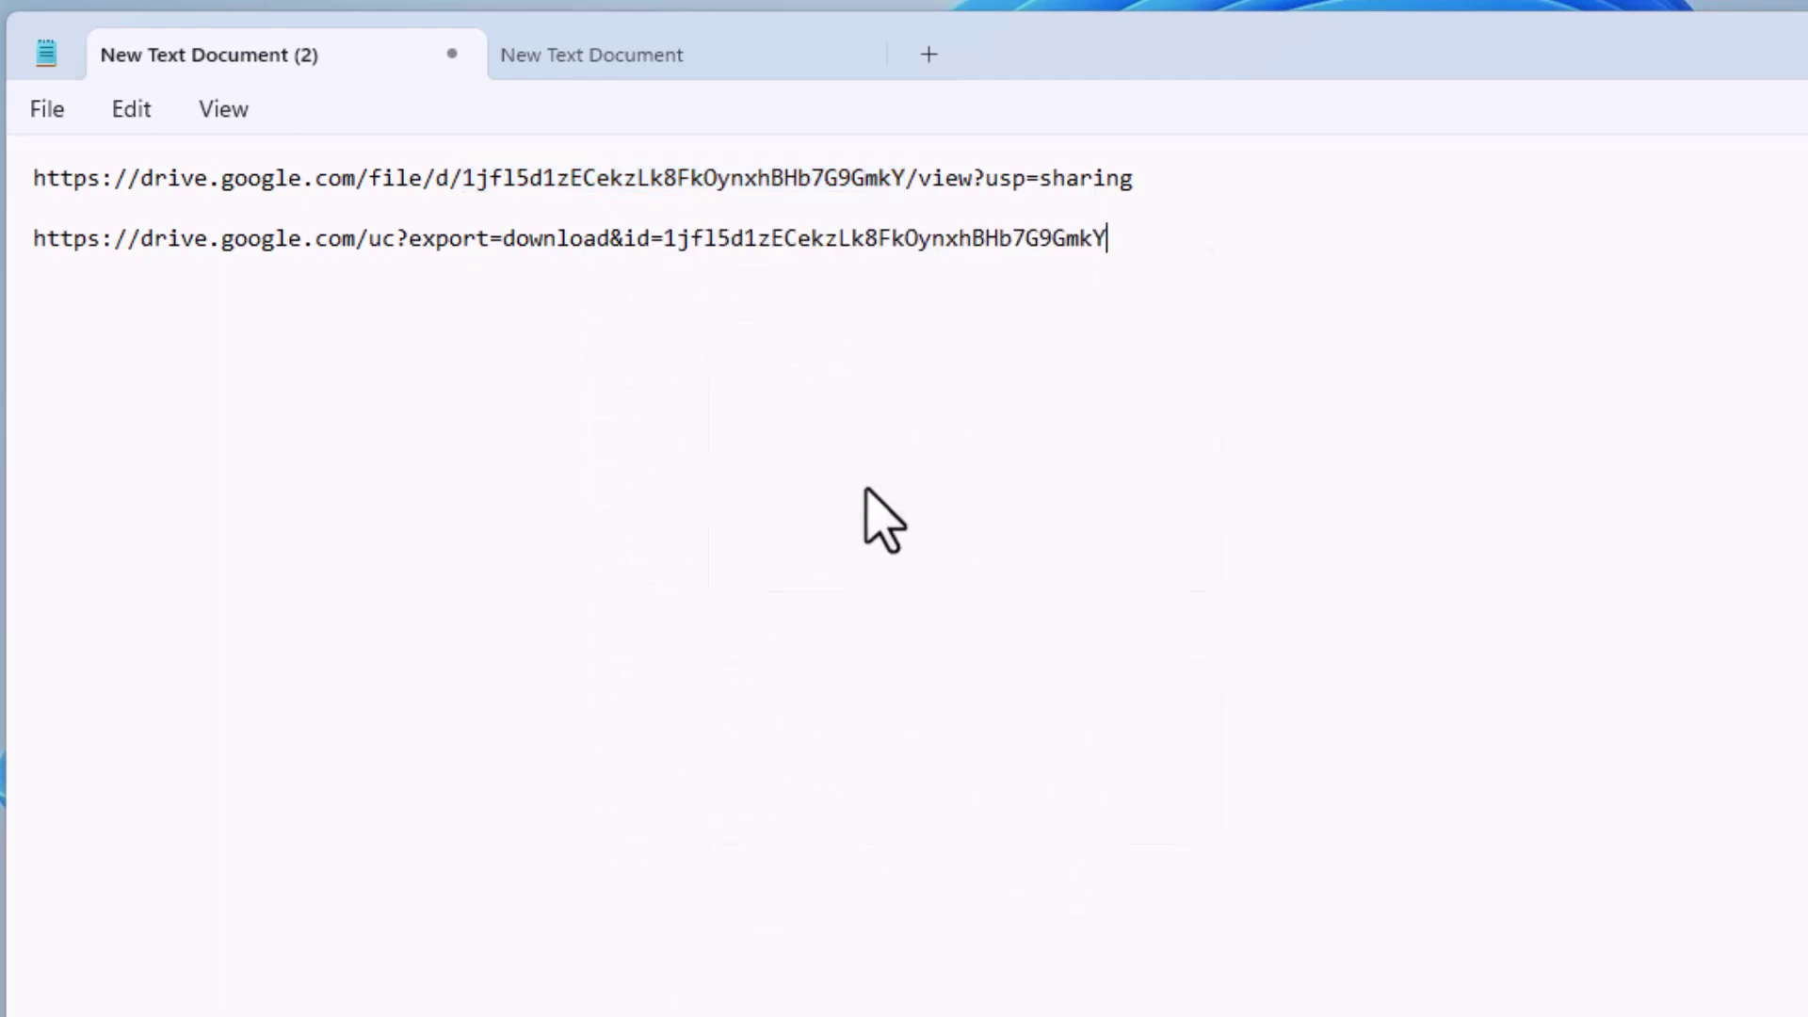
# Step: Put the finished download link on its own line, copy it, and hide Notepad
pyautogui.click(42, 241)
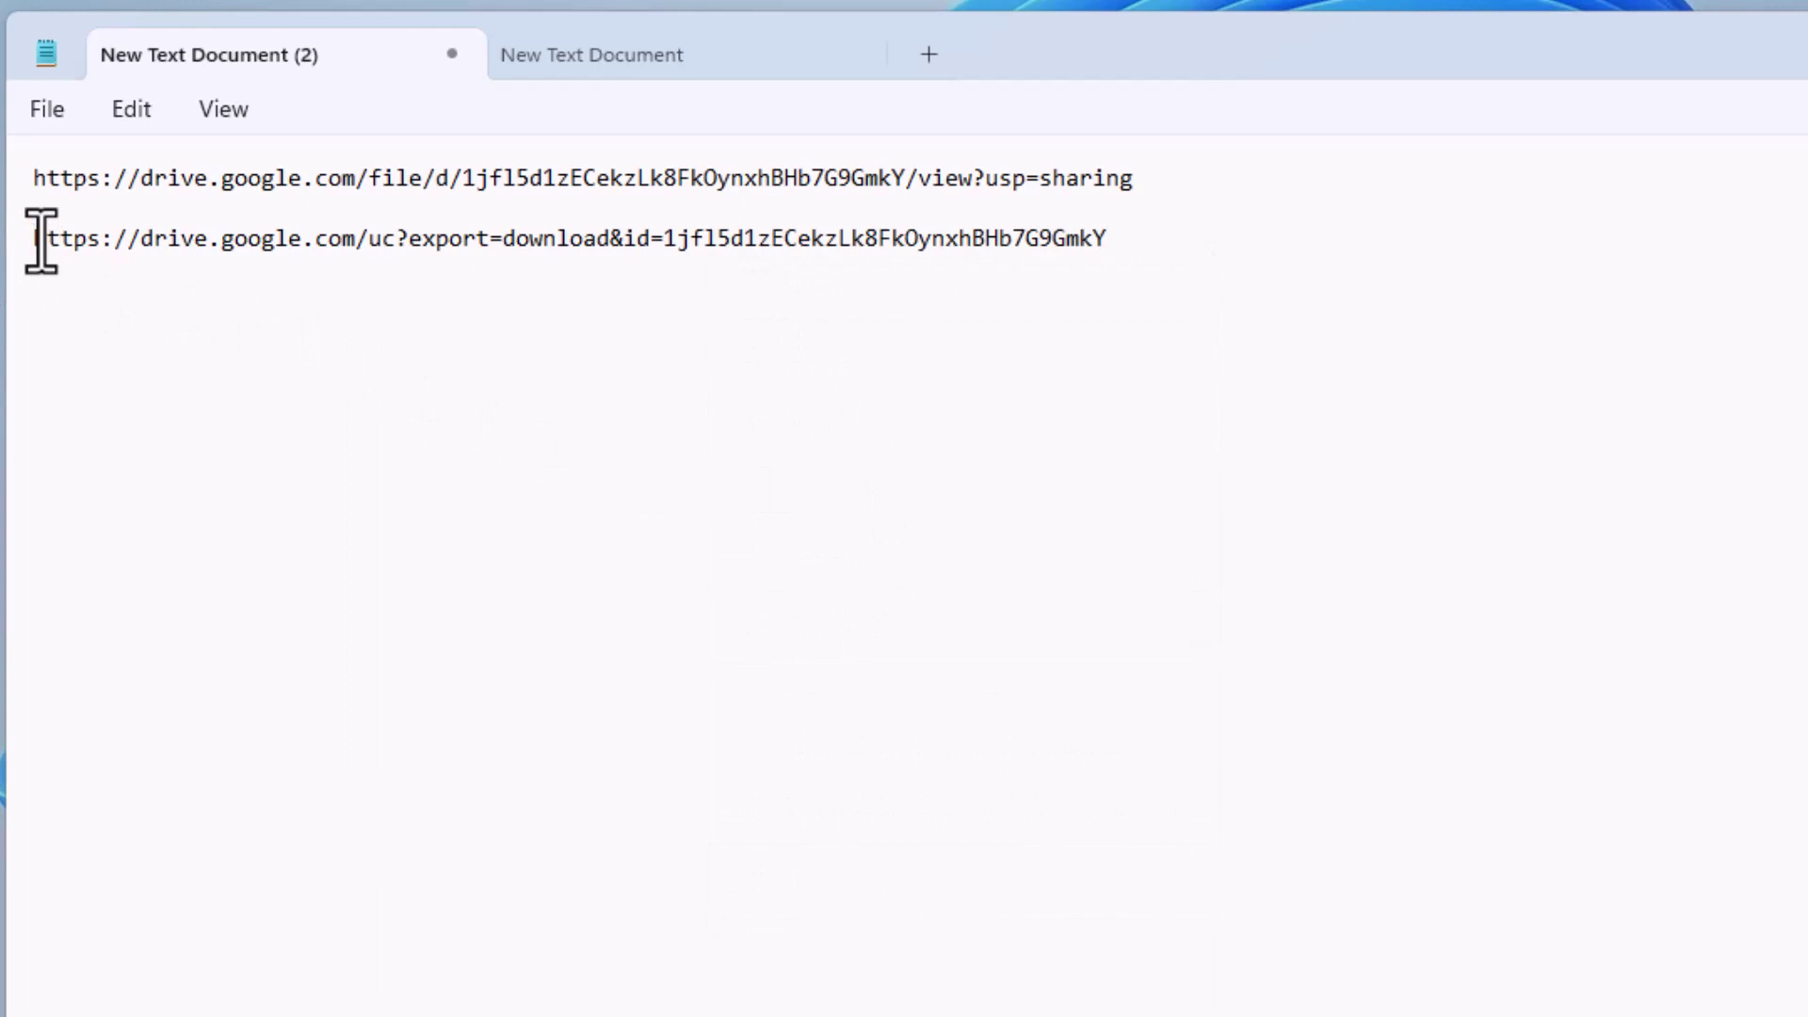
pyautogui.press('Return')
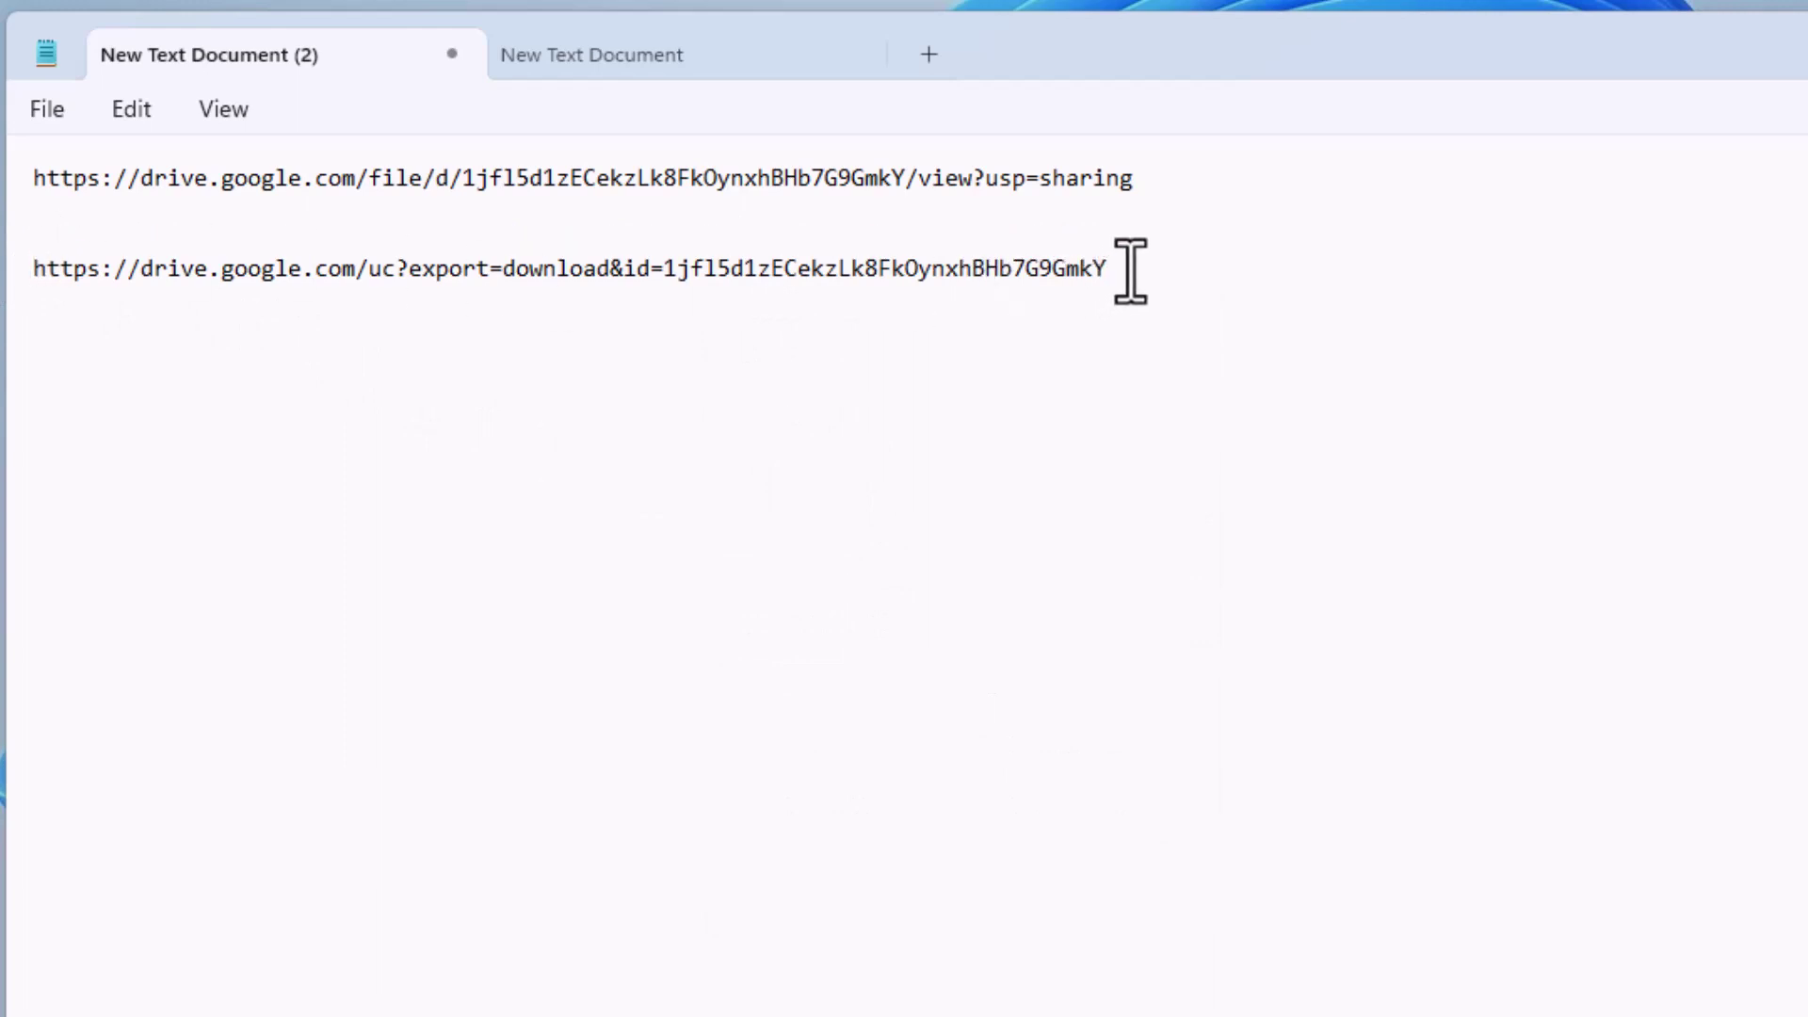
pyautogui.moveTo(1130, 271); pyautogui.dragTo(20, 283)
pyautogui.rightClick(208, 266)
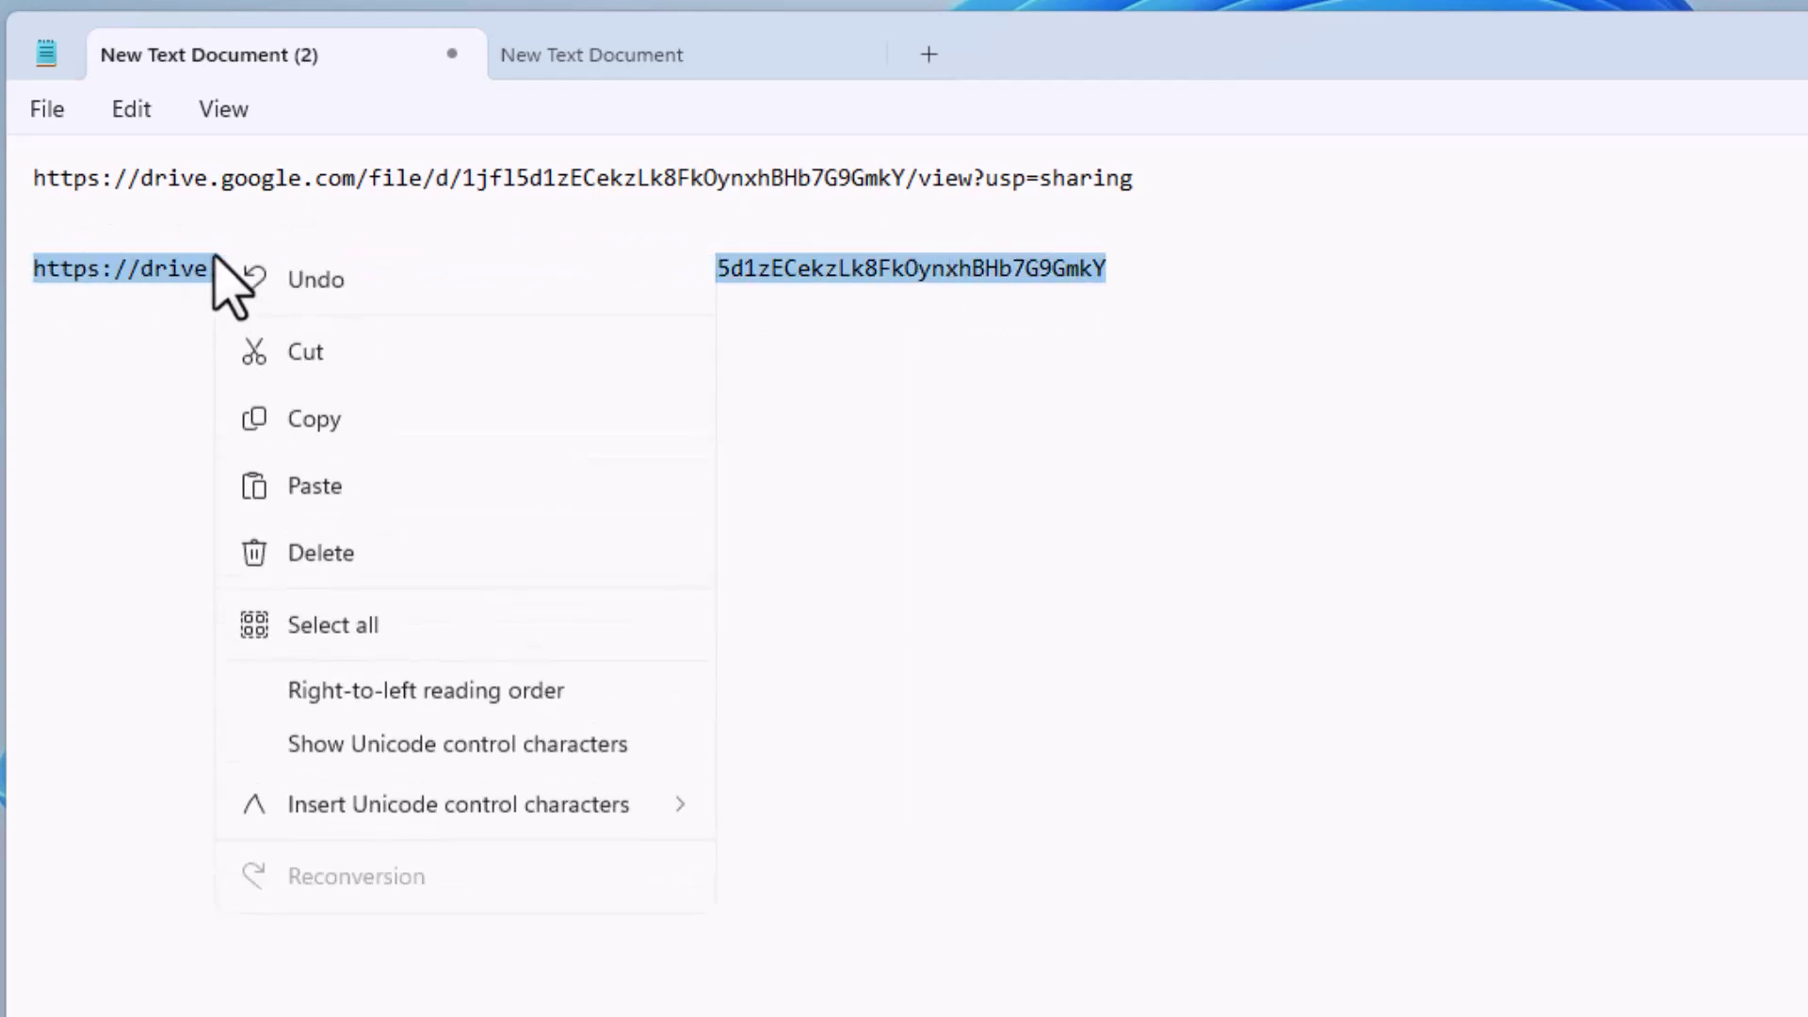
pyautogui.click(318, 425)
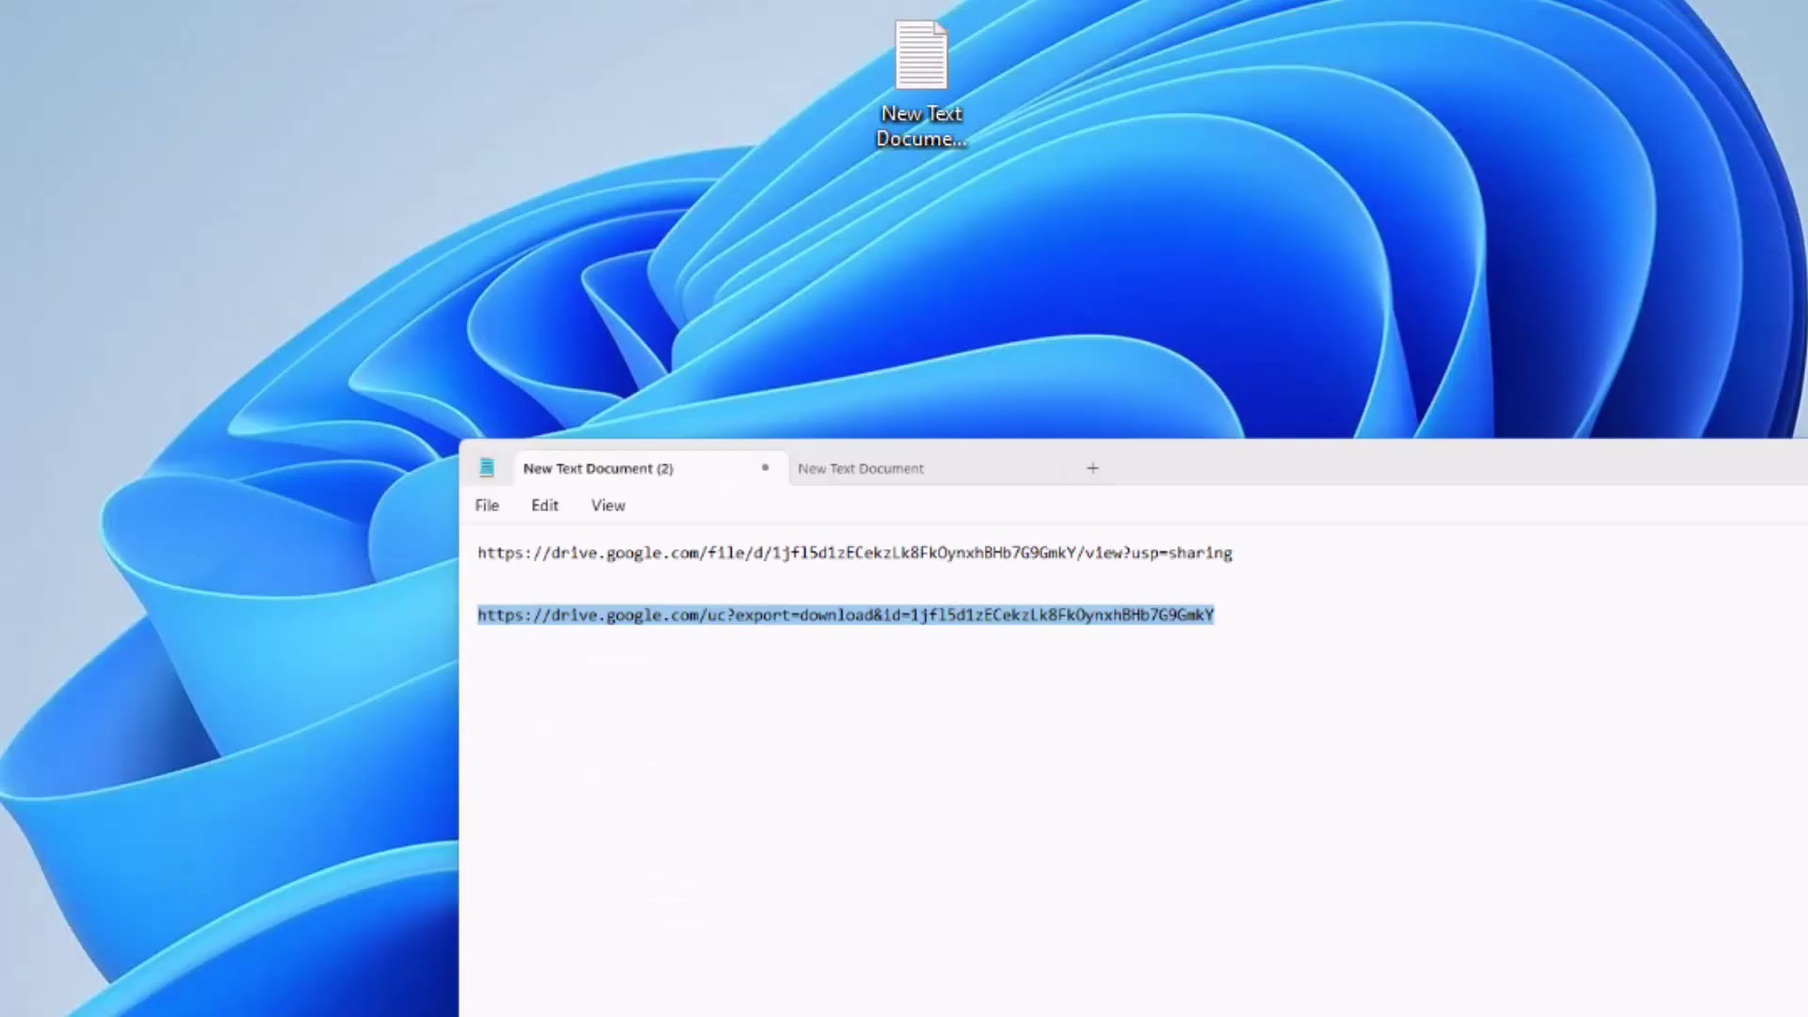
pyautogui.press('super+d')
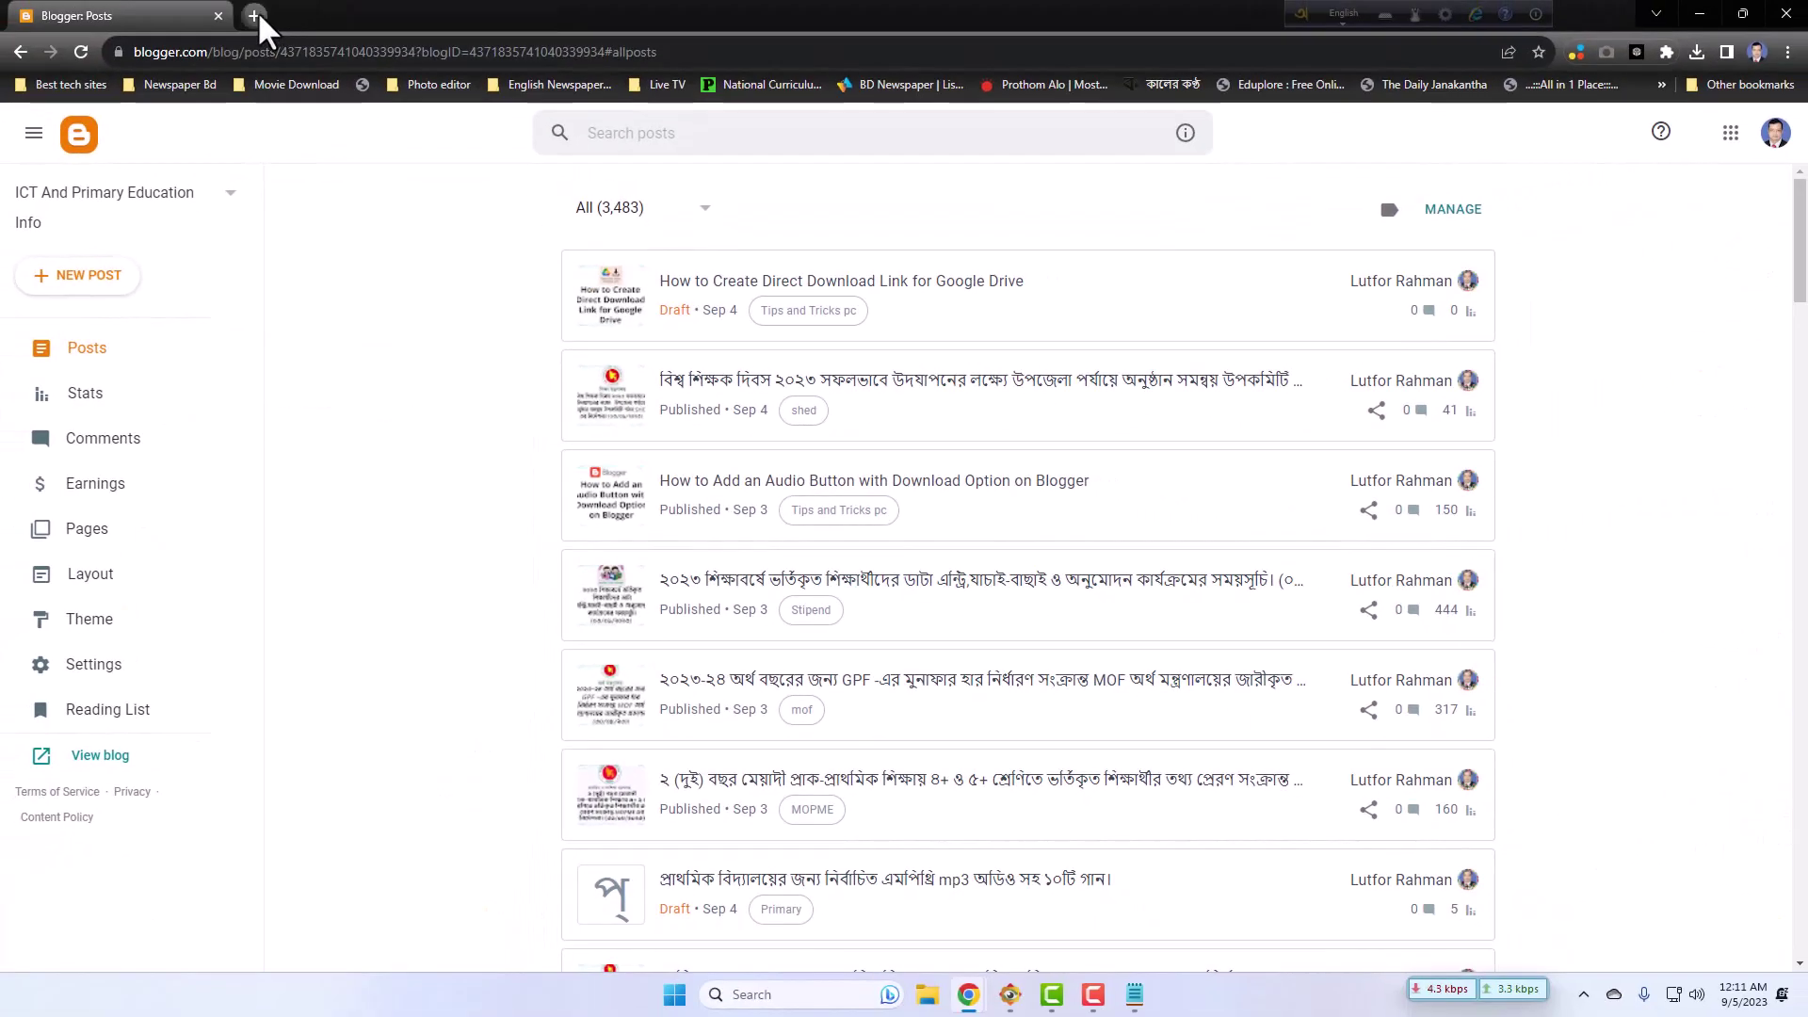
# Step: Load the copied direct-download link in a new Chrome tab and save the PDF to Downloads
pyautogui.click(255, 16)
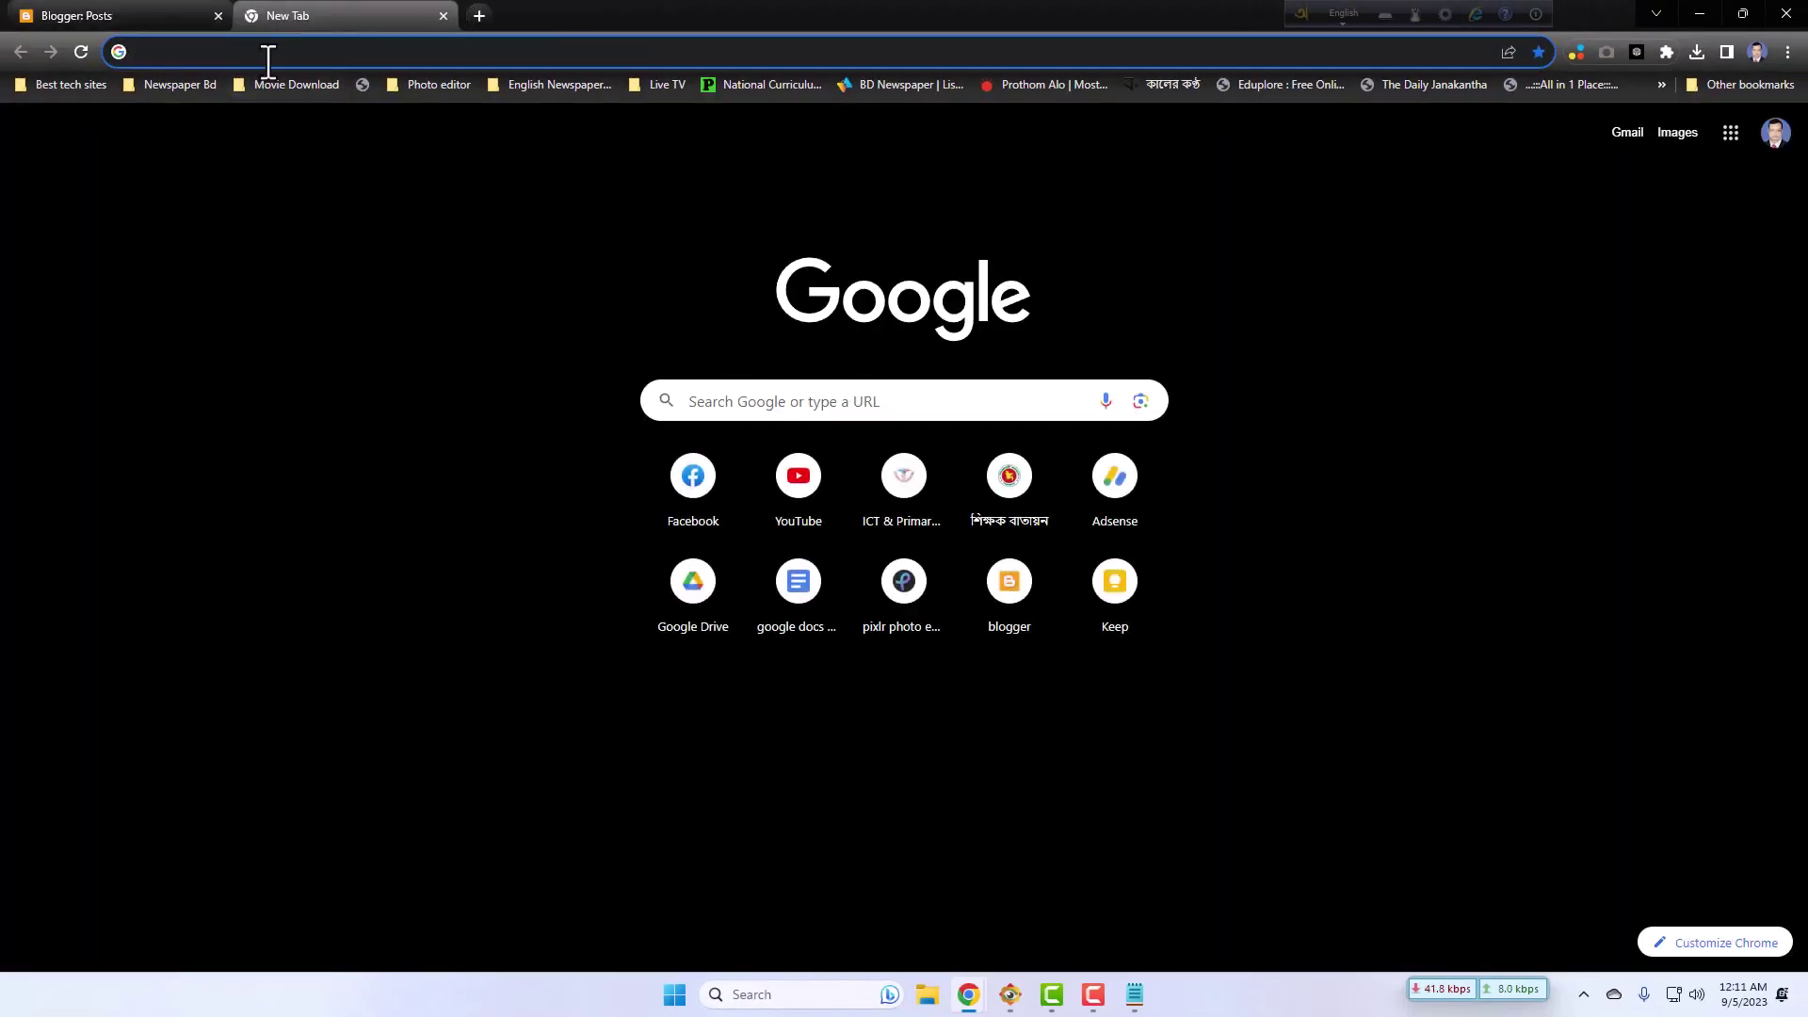
pyautogui.rightClick(266, 53)
pyautogui.click(347, 200)
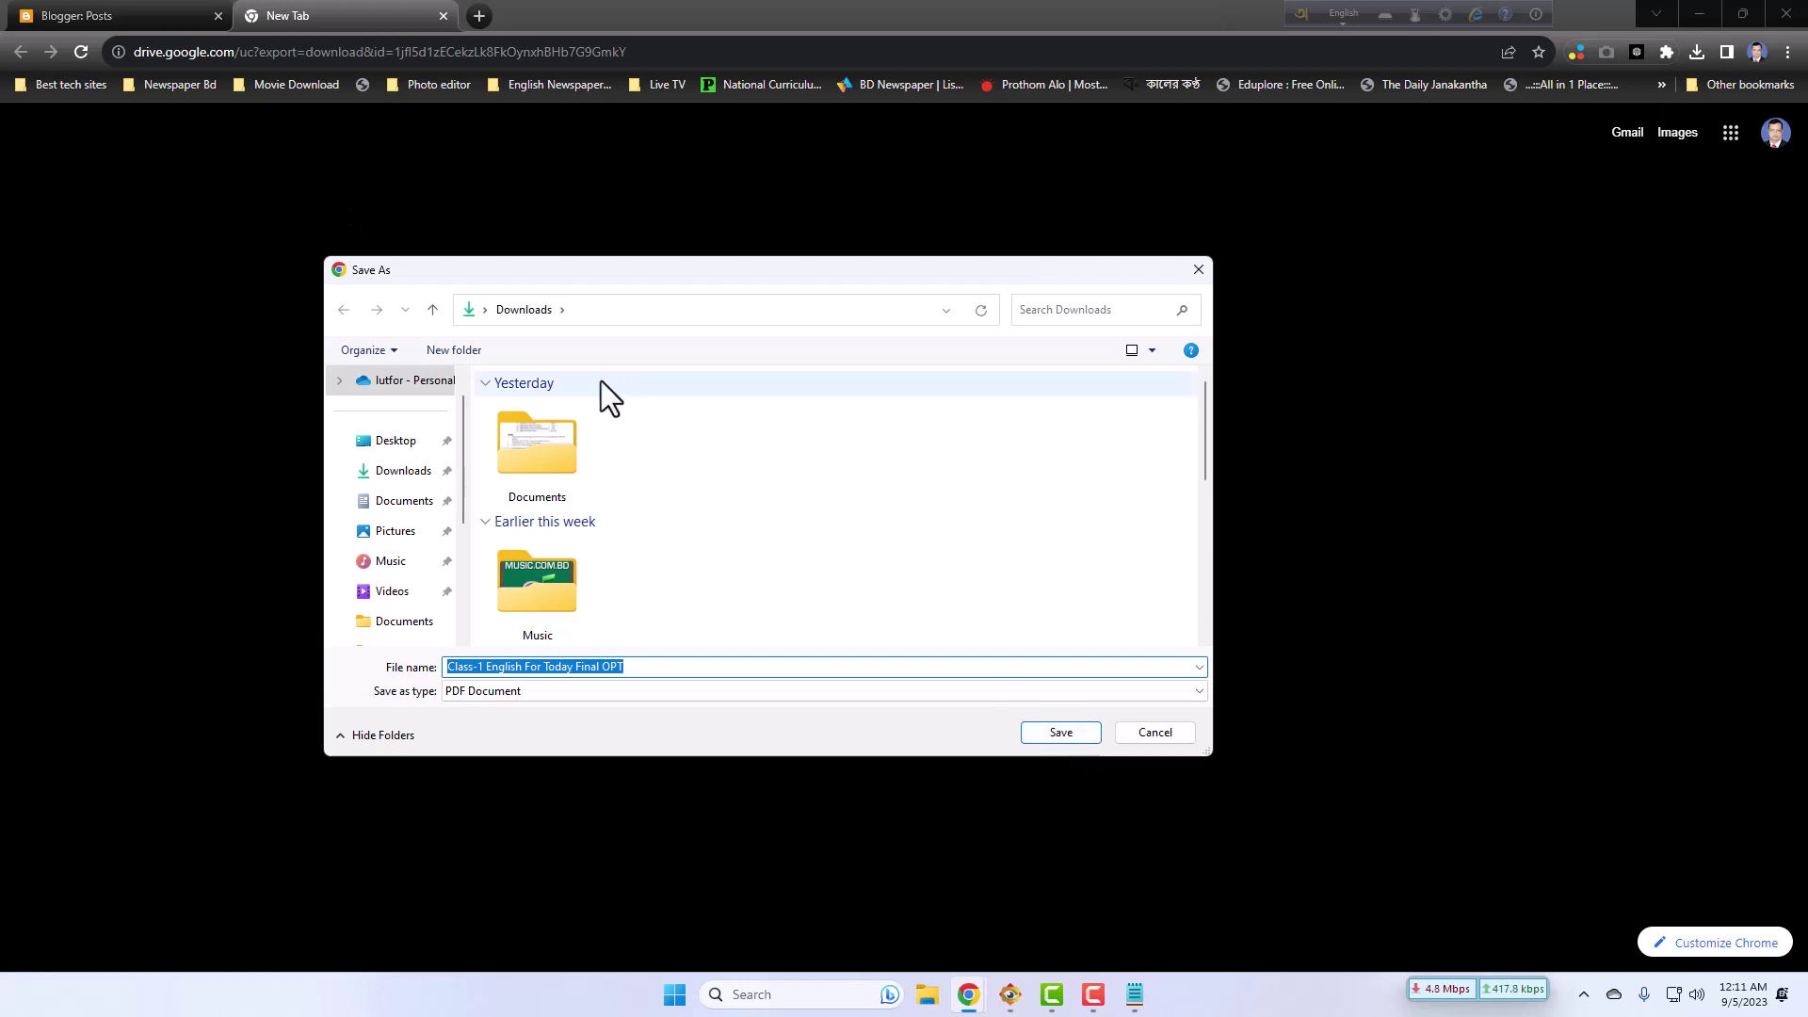
pyautogui.moveTo(710, 277); pyautogui.dragTo(800, 231)
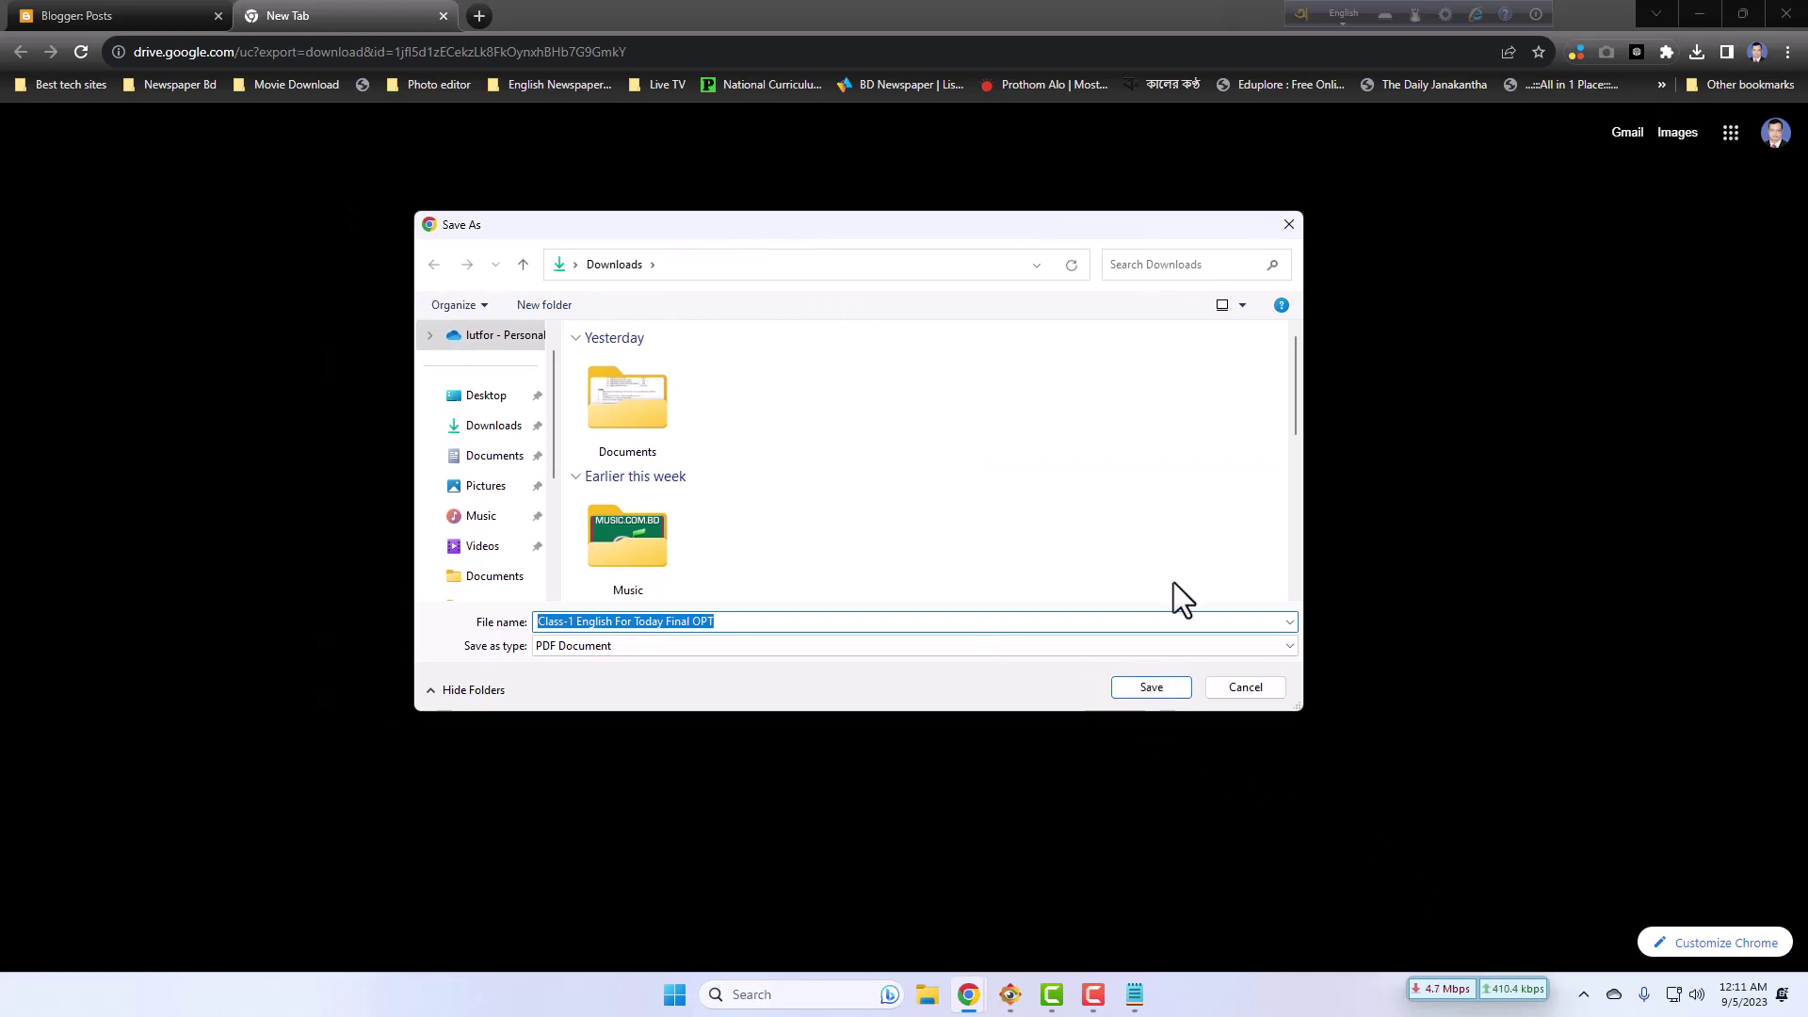
pyautogui.click(1158, 686)
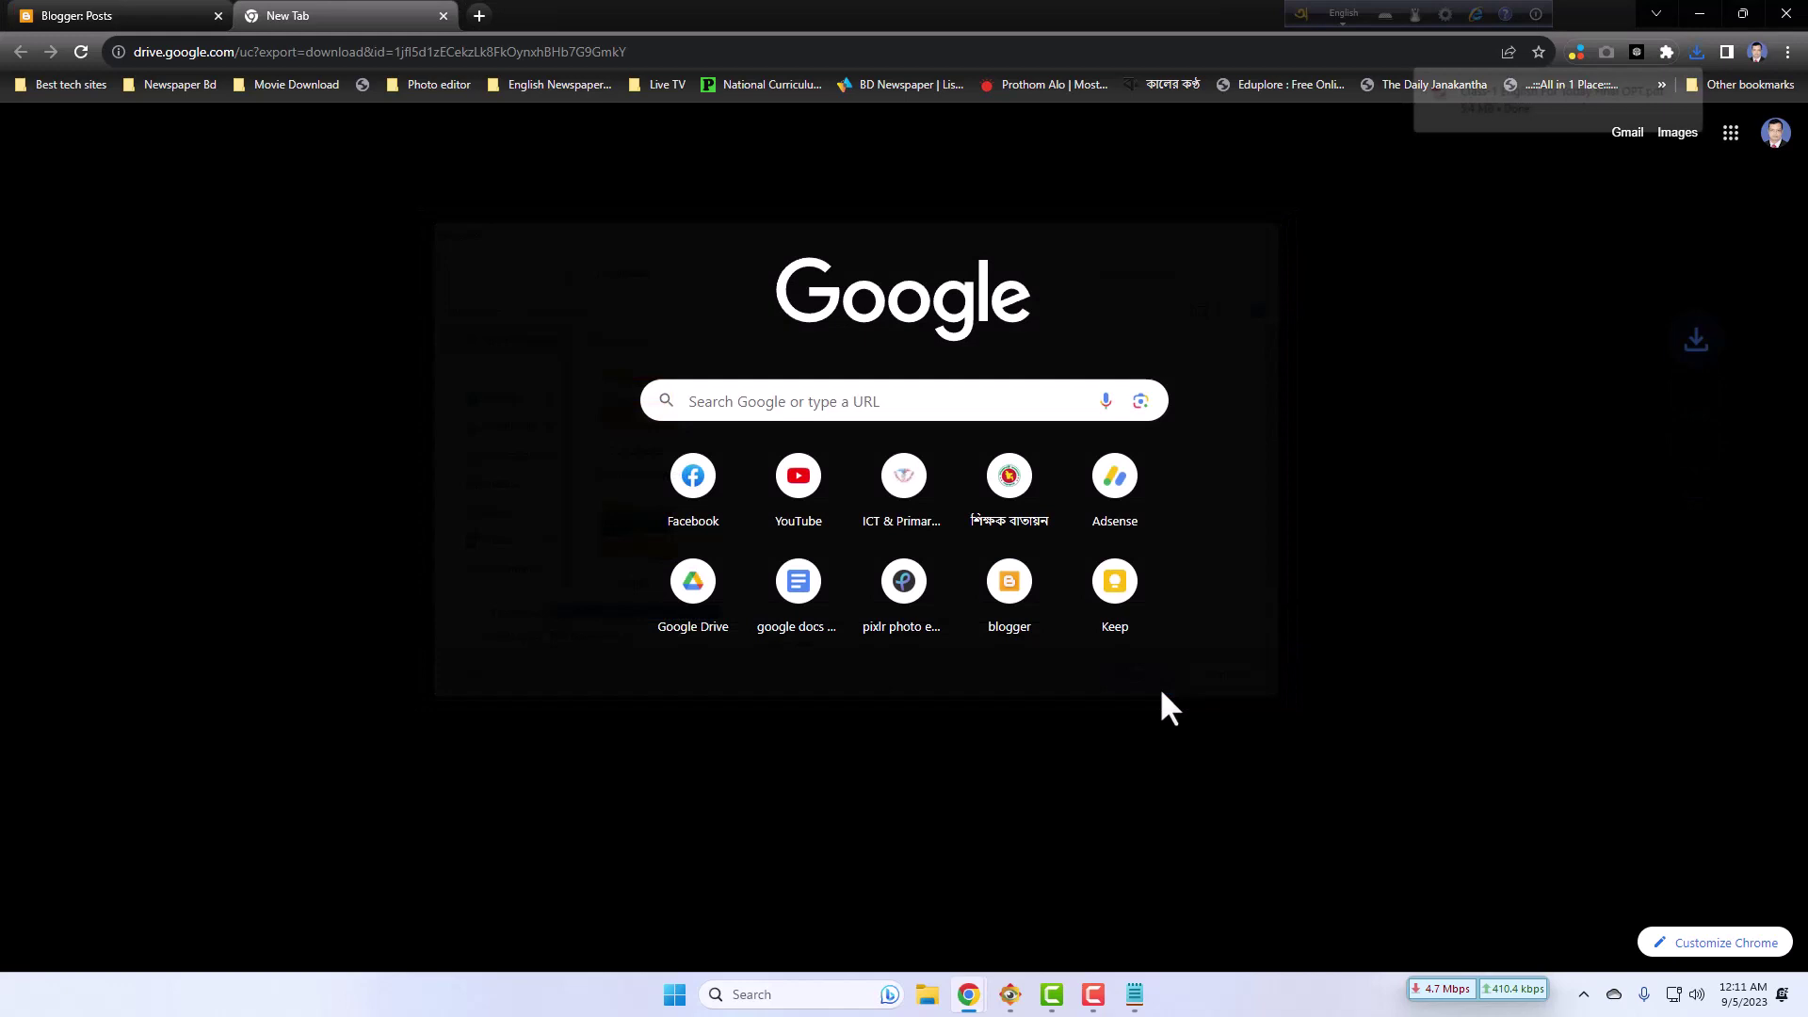
# Step: Show 'Class-1 English For Today Final OPT' in its folder from Chrome's downloads list
pyautogui.click(1694, 50)
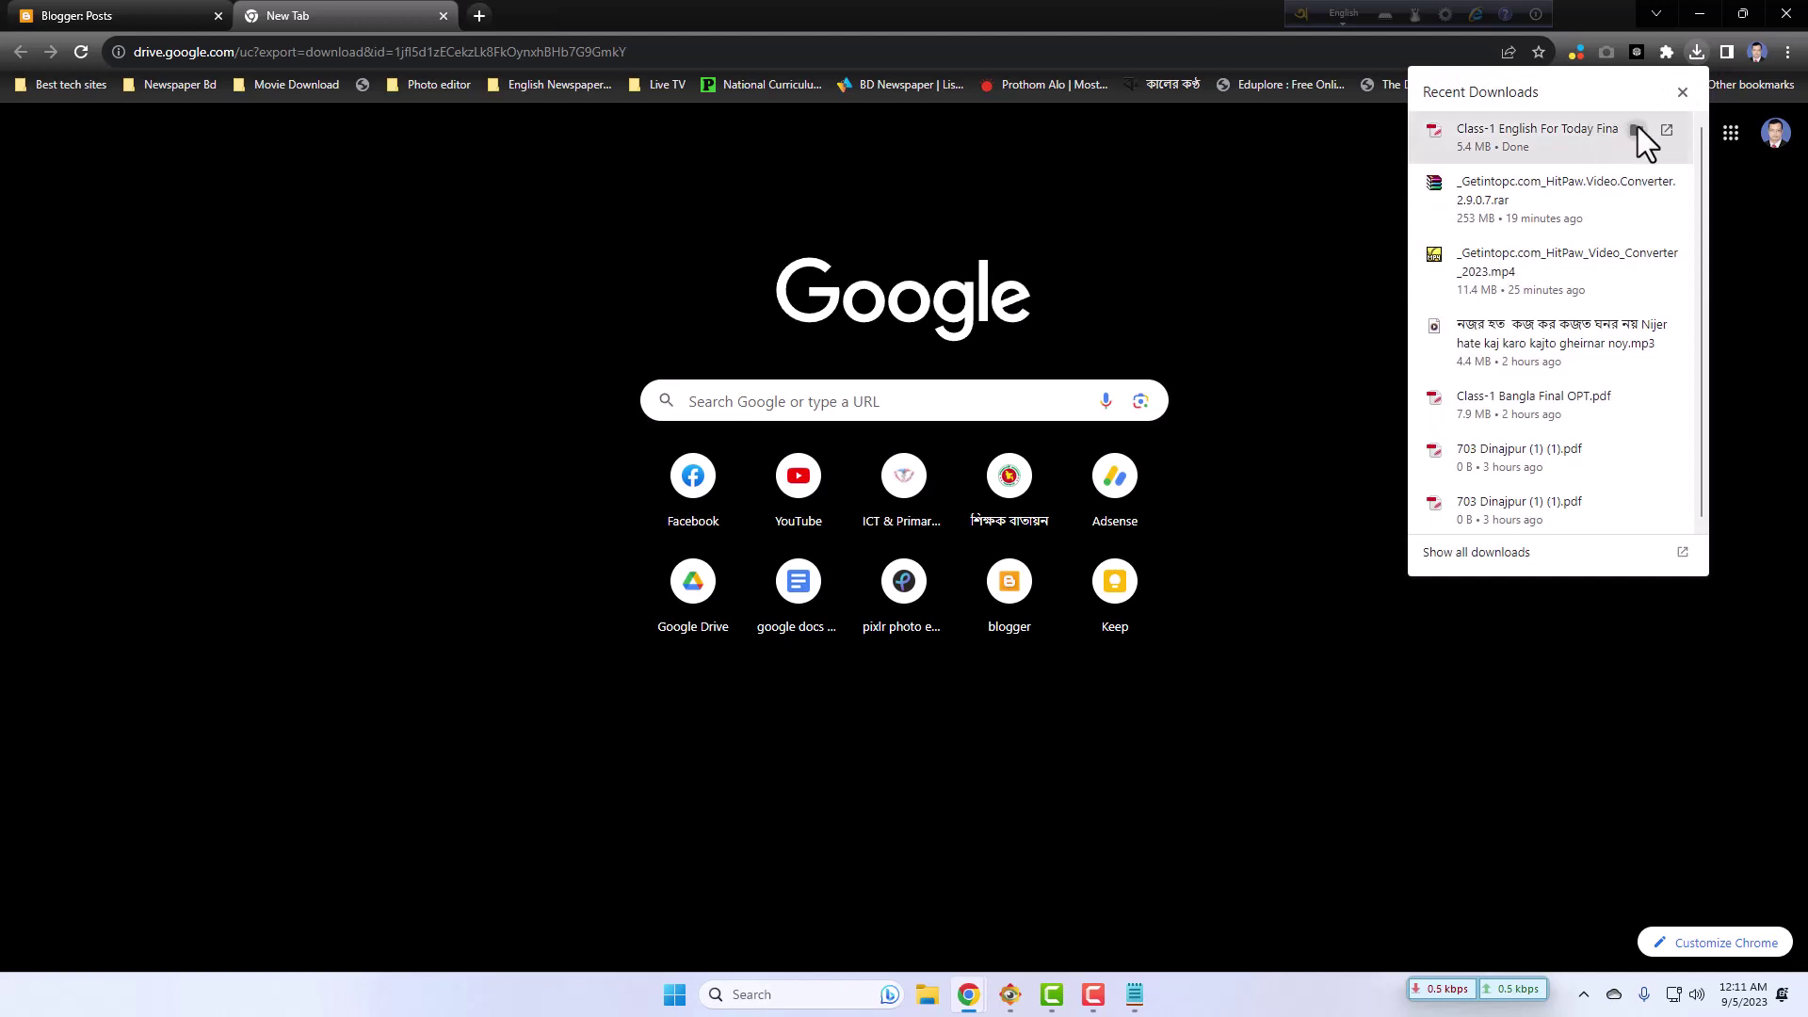
pyautogui.click(1636, 128)
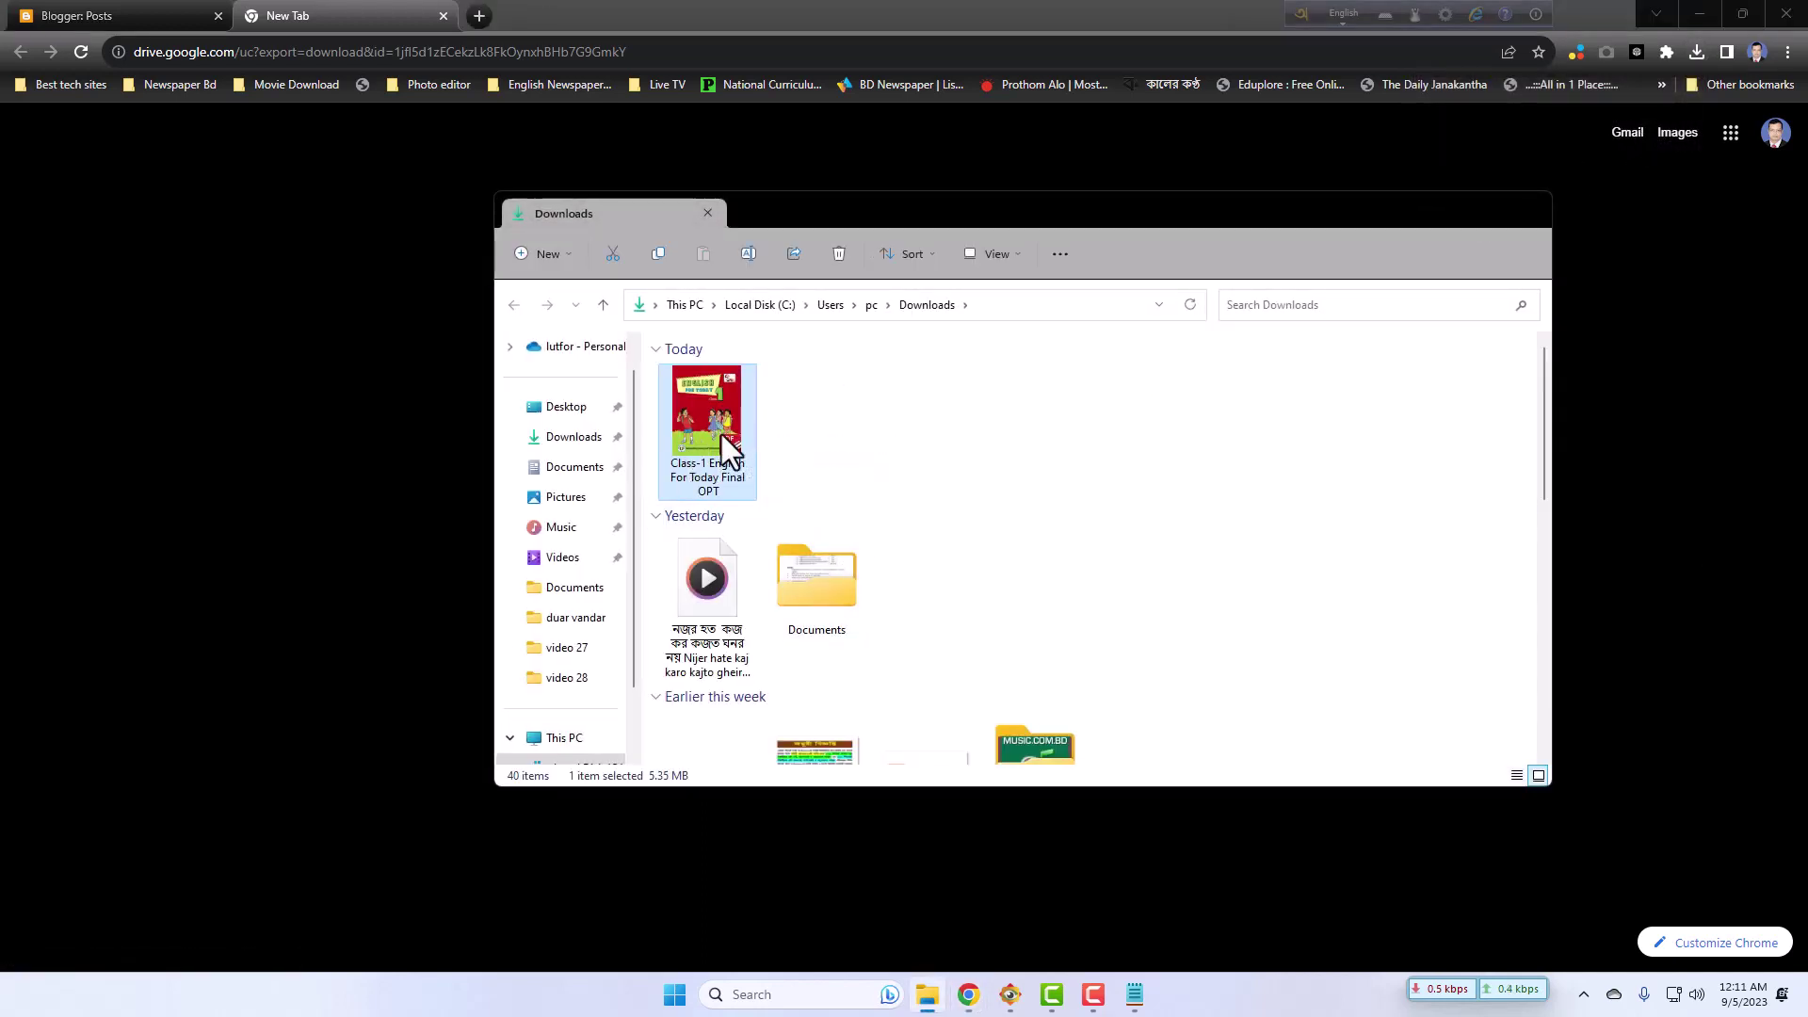
# Step: Scroll through the downloaded English For Today PDF to check it, then close PDF-XChange Editor
pyautogui.scroll(-7, 952, 547)
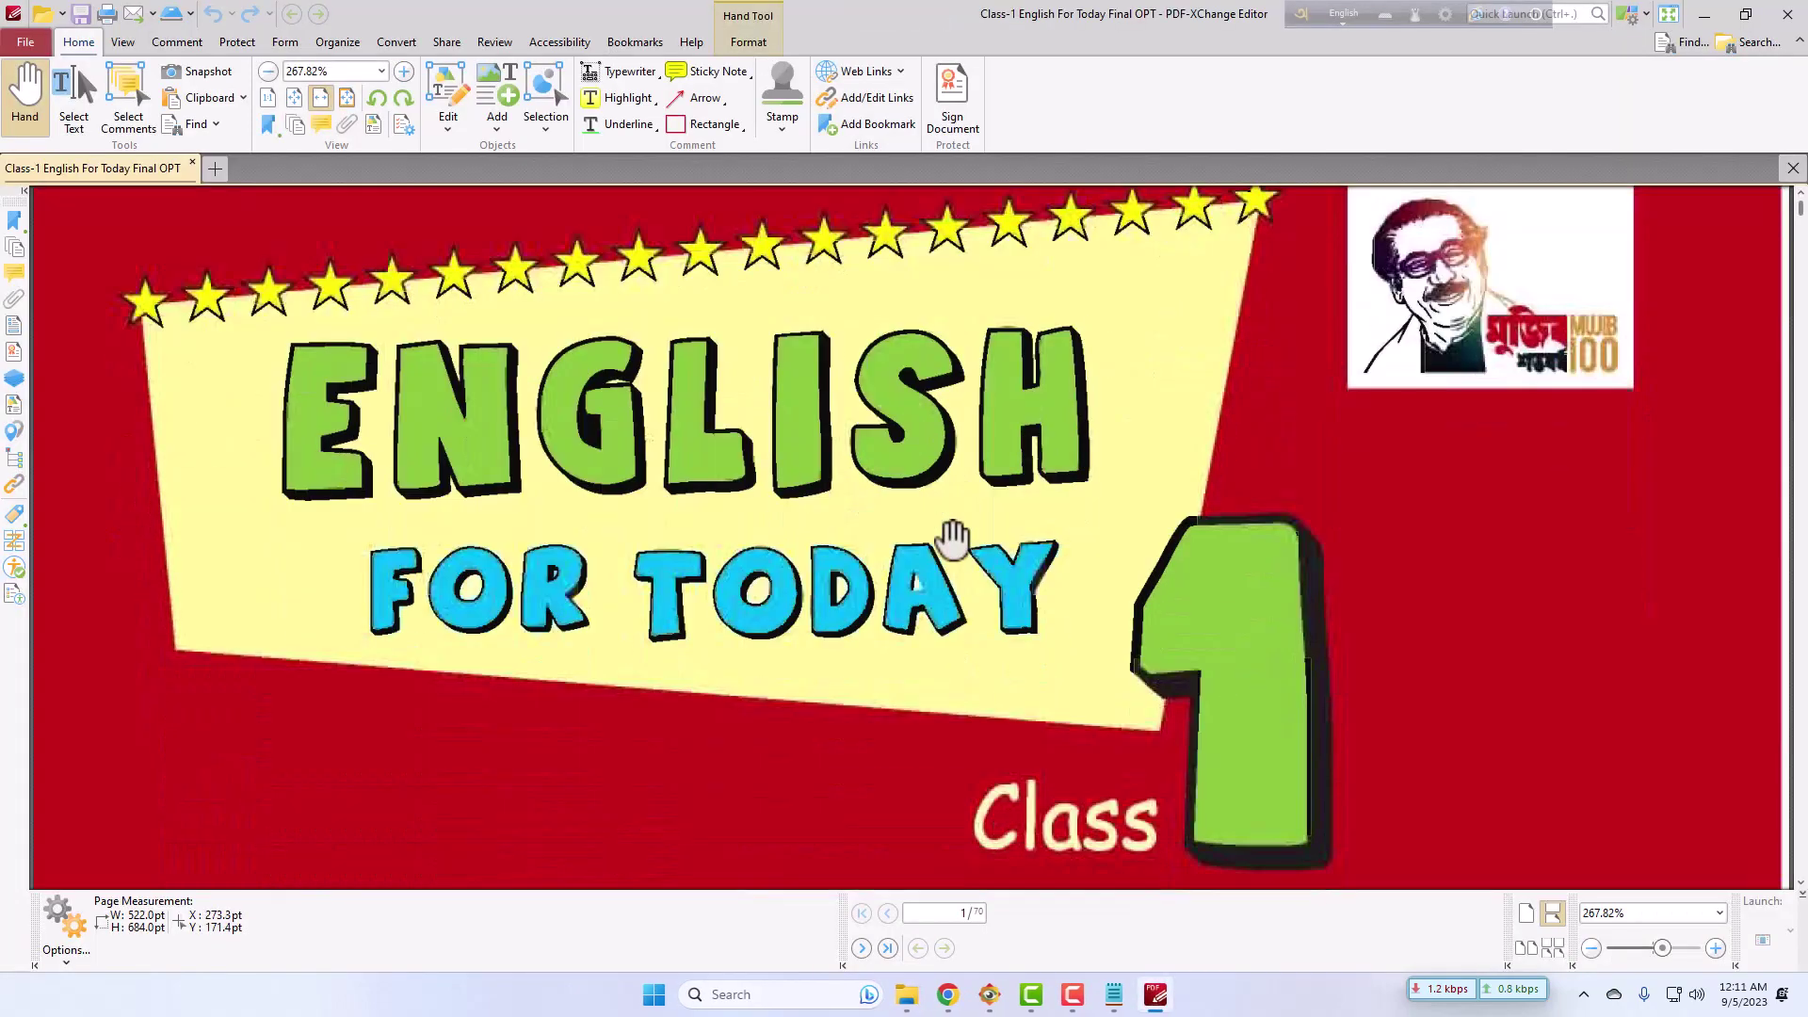
pyautogui.scroll(-15, 953, 558)
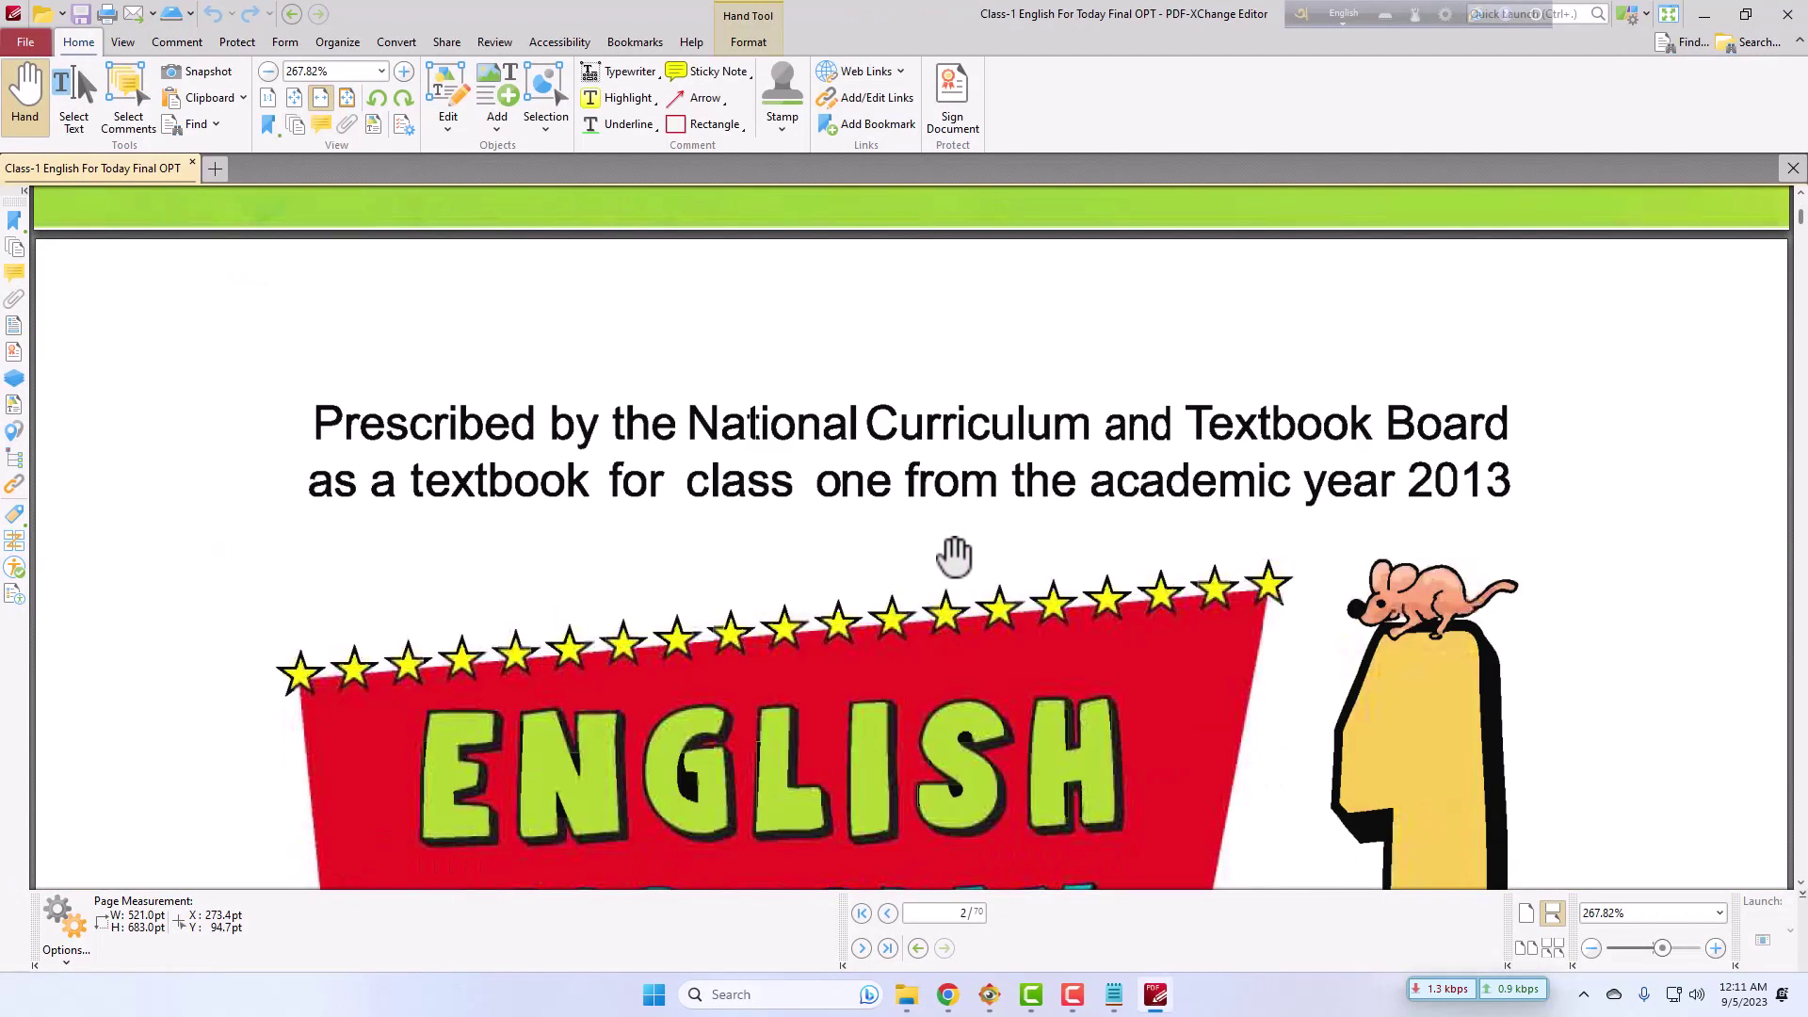
pyautogui.scroll(-10, 953, 557)
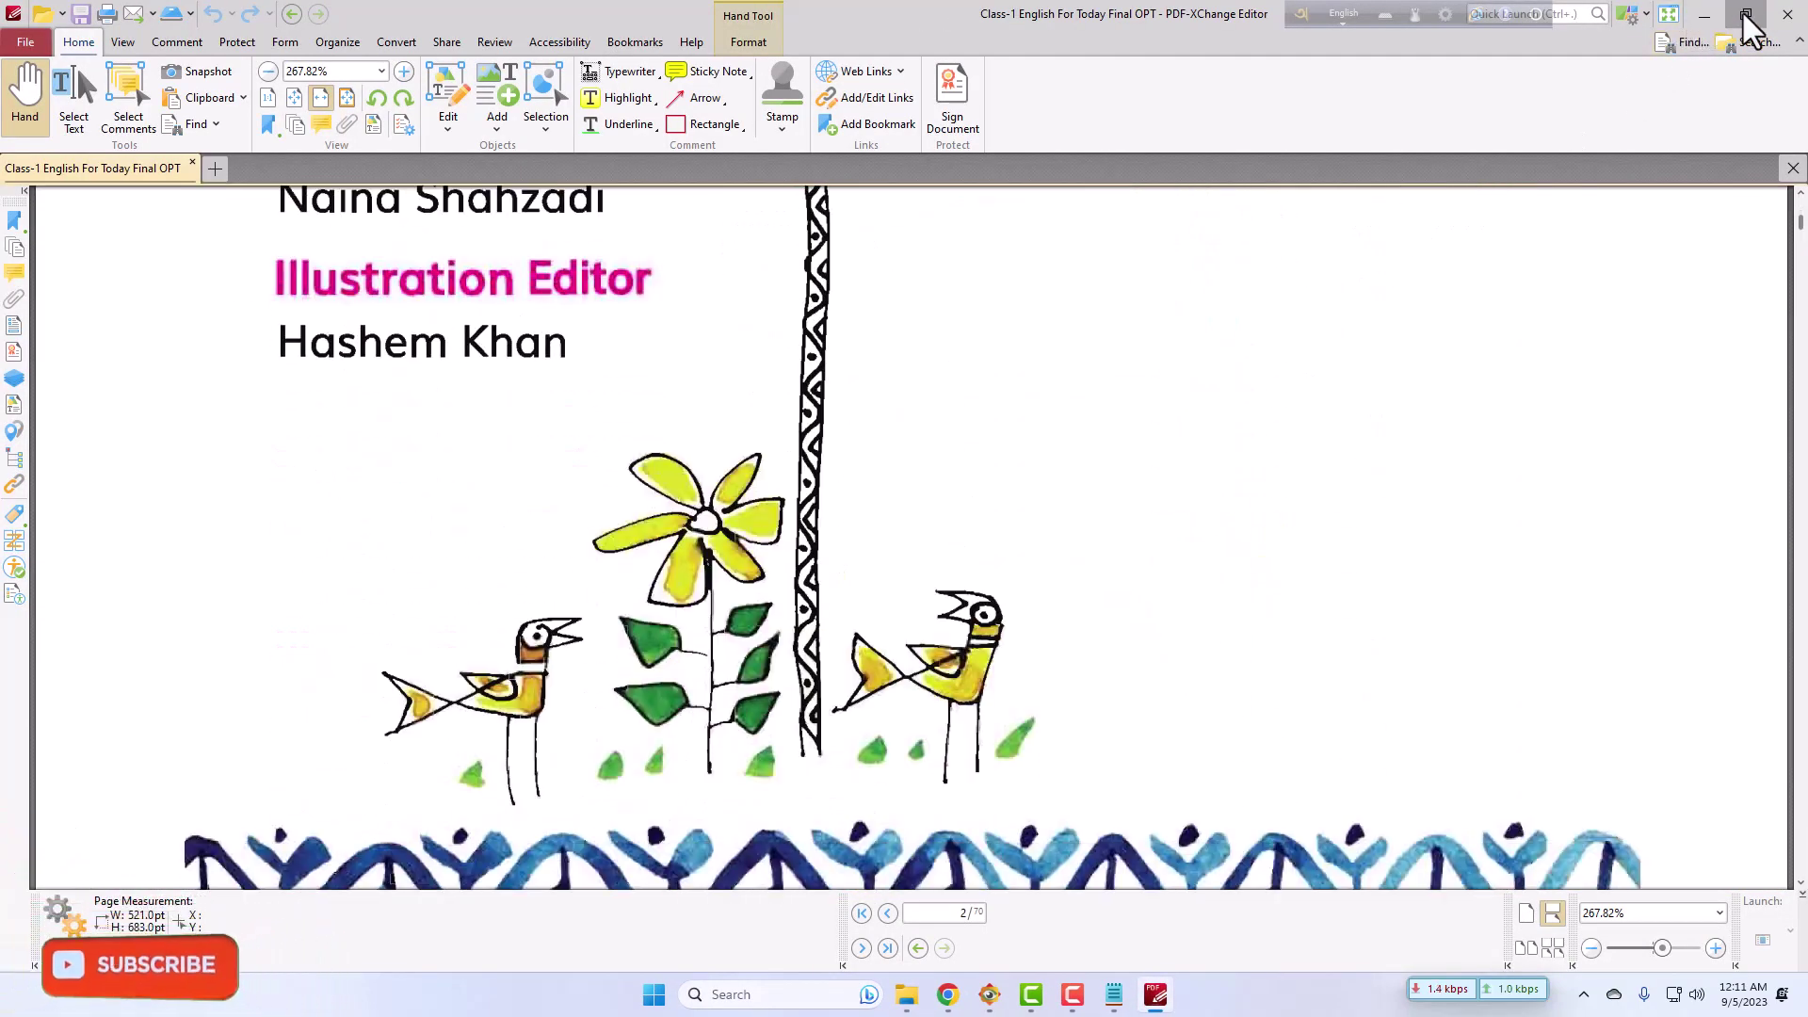
pyautogui.click(1795, 16)
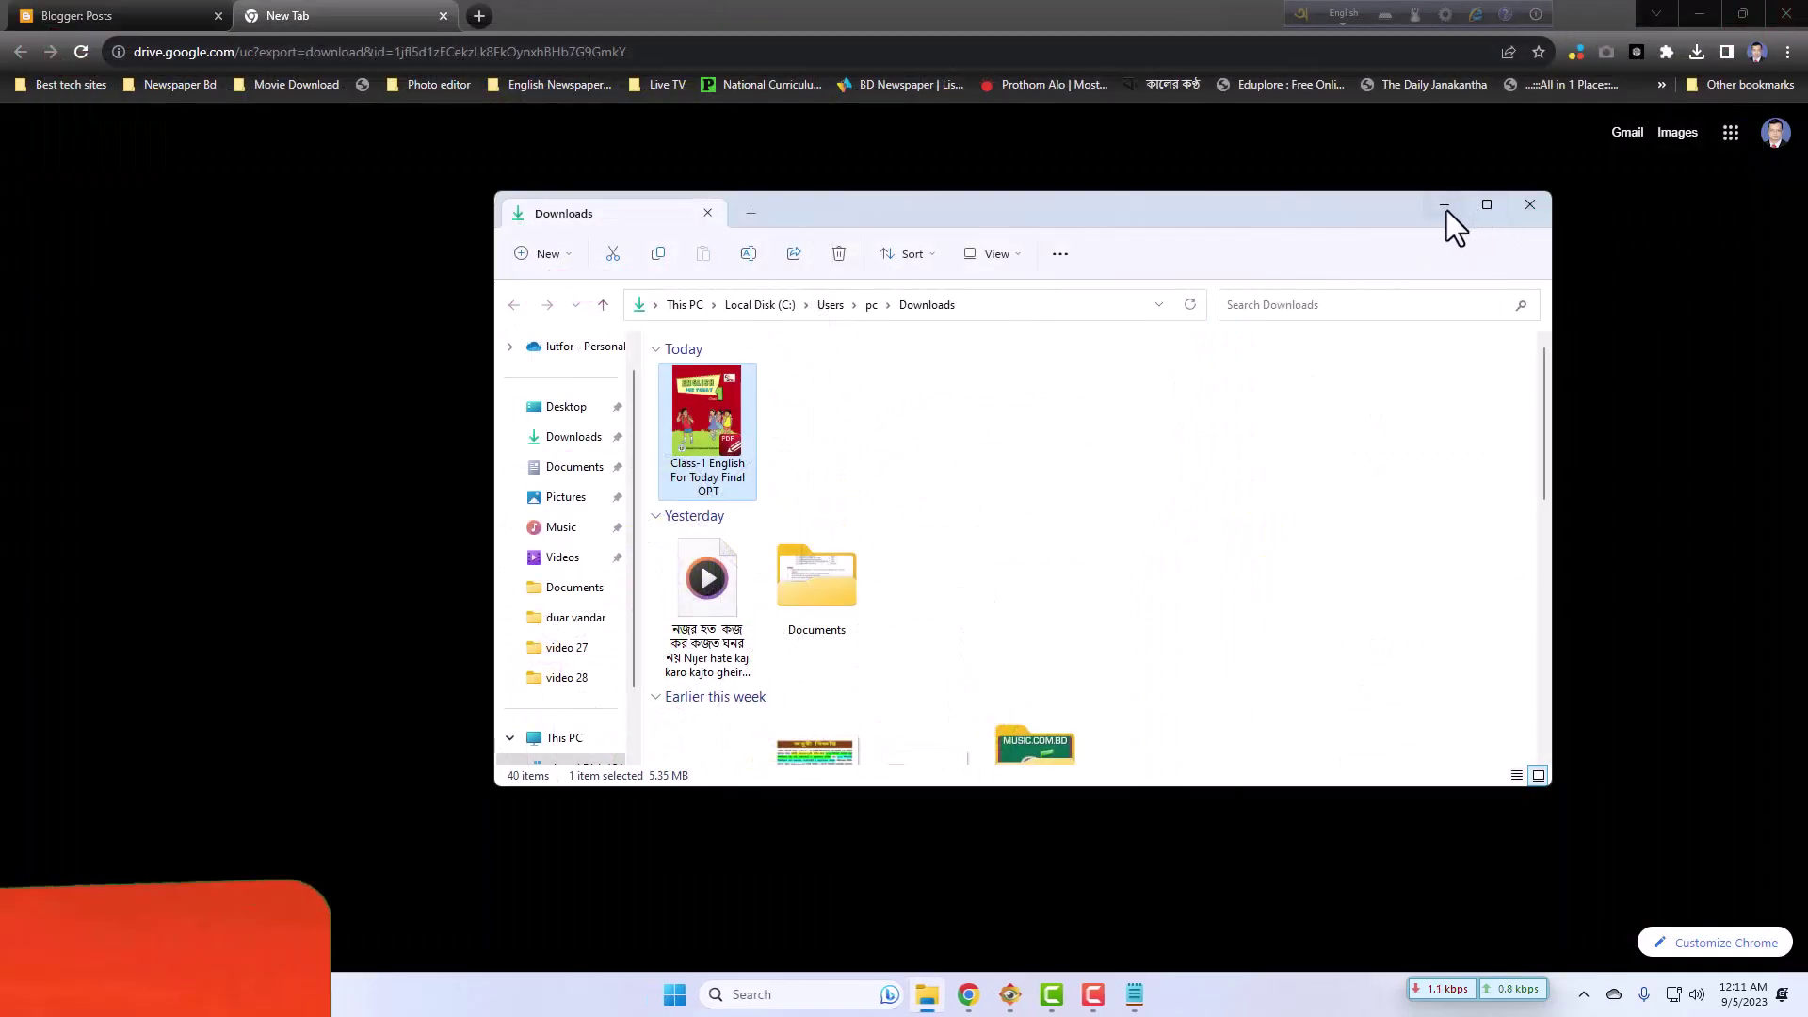
pyautogui.click(1529, 203)
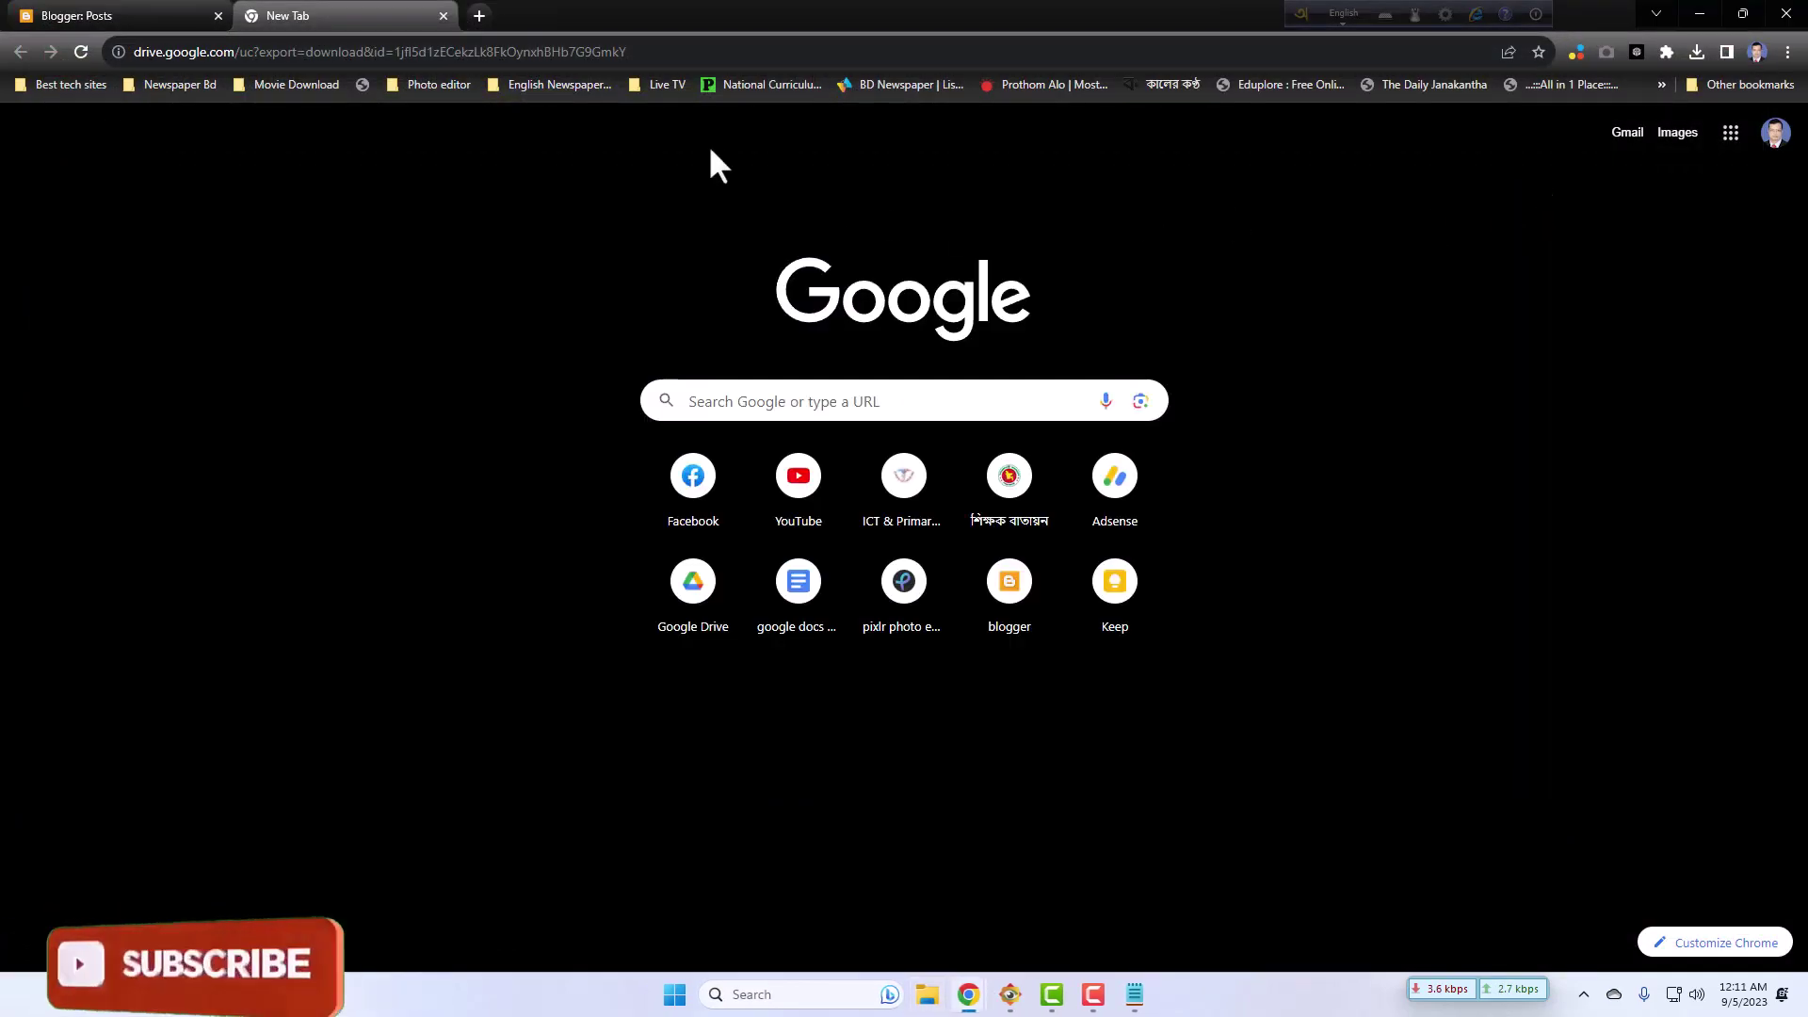
pyautogui.click(142, 15)
pyautogui.click(332, 15)
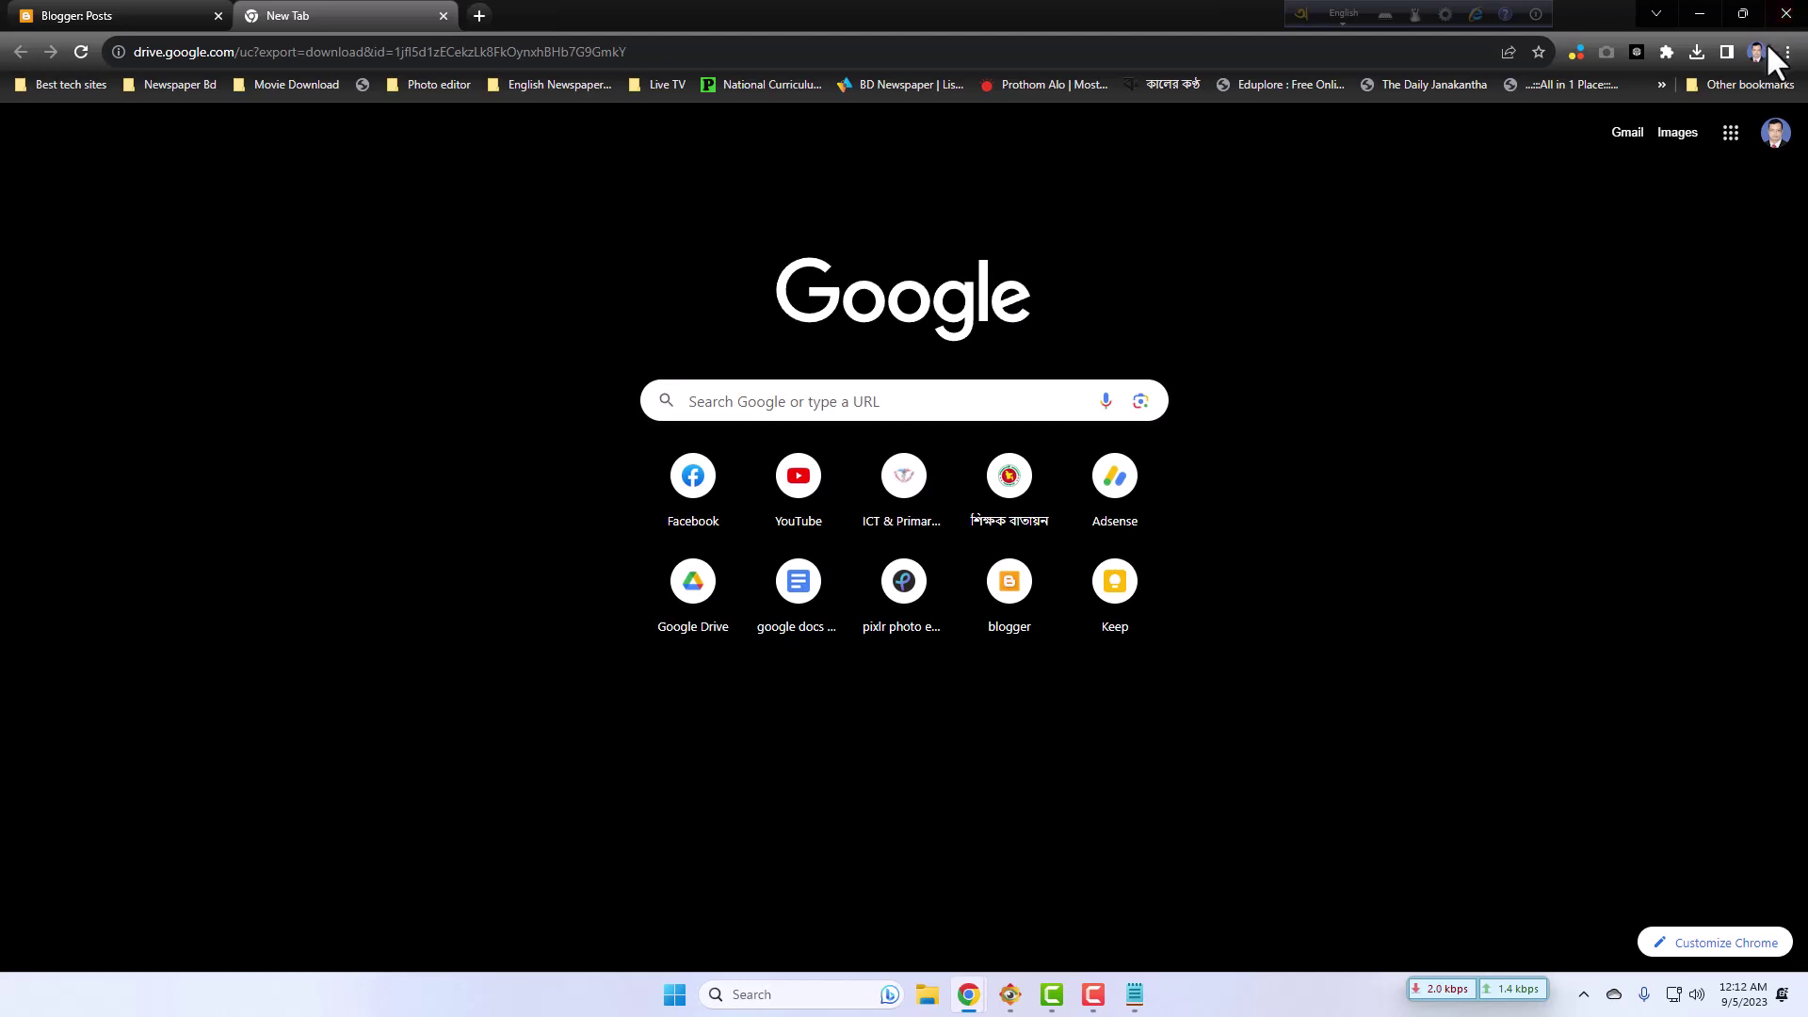
# Step: Open the Google Drive Direct Link Generator page from the reading list and close the Blogger posts tab
pyautogui.click(1727, 52)
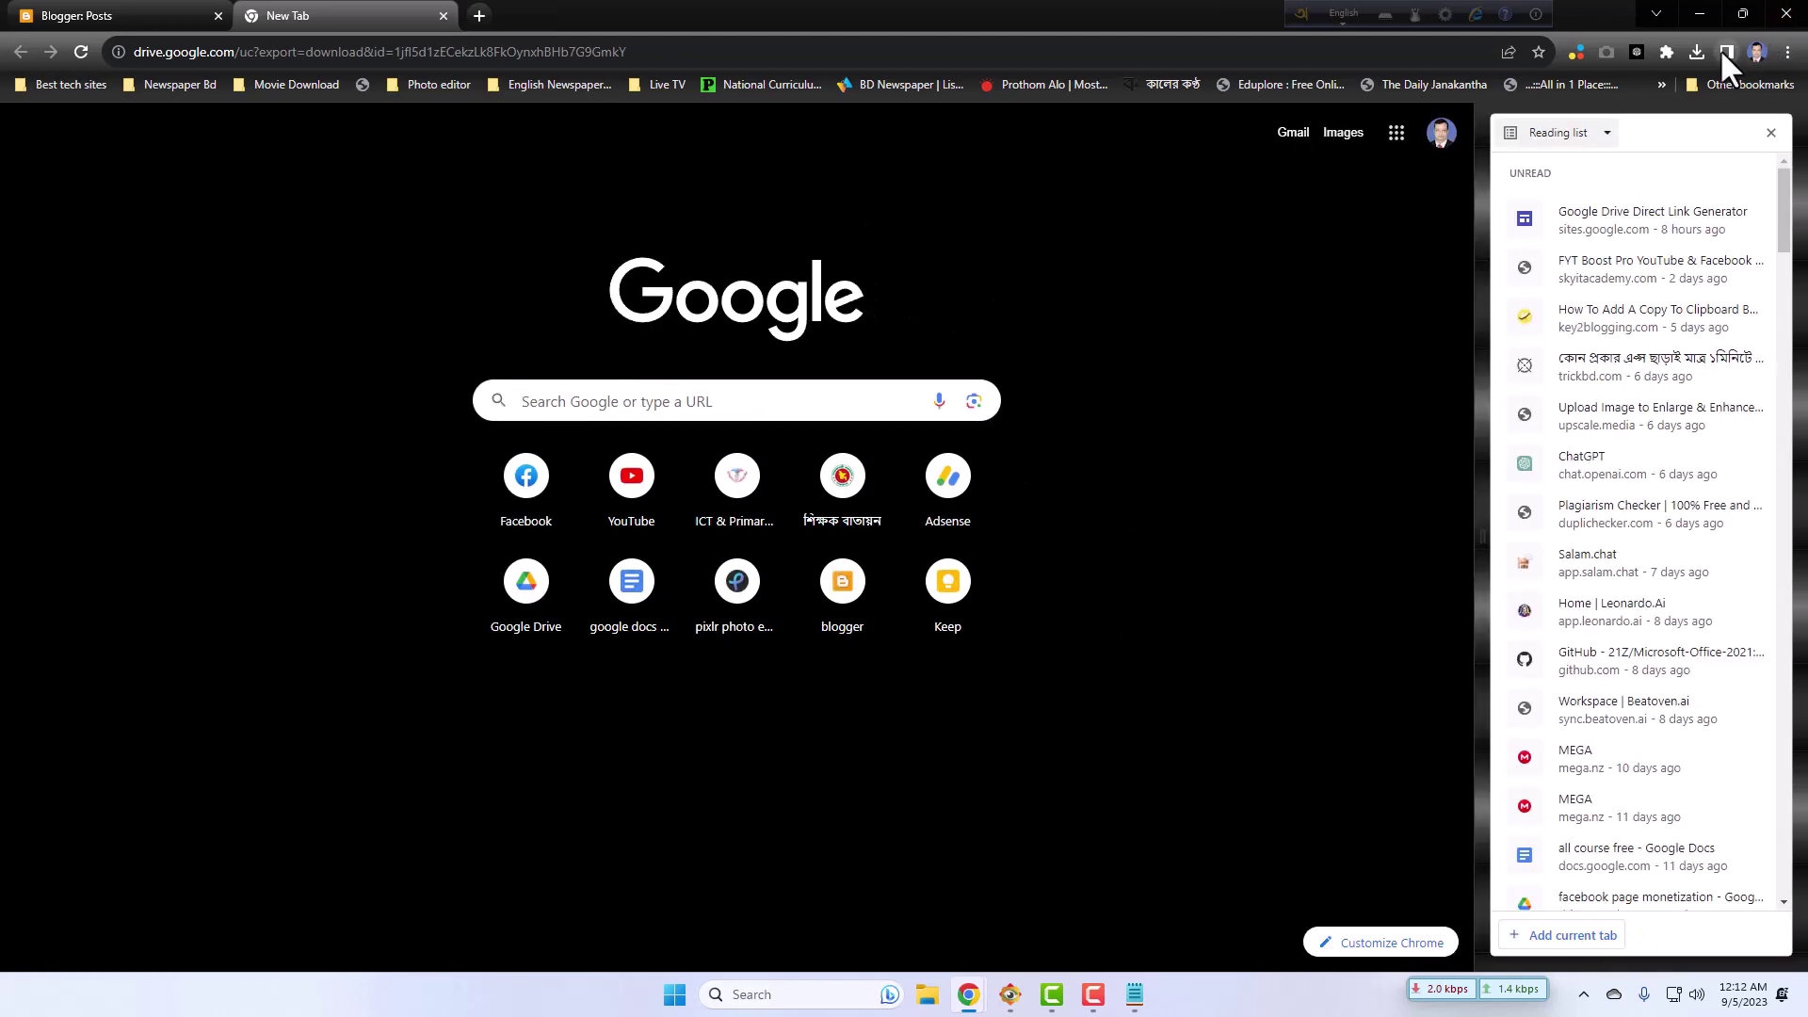
pyautogui.click(1641, 223)
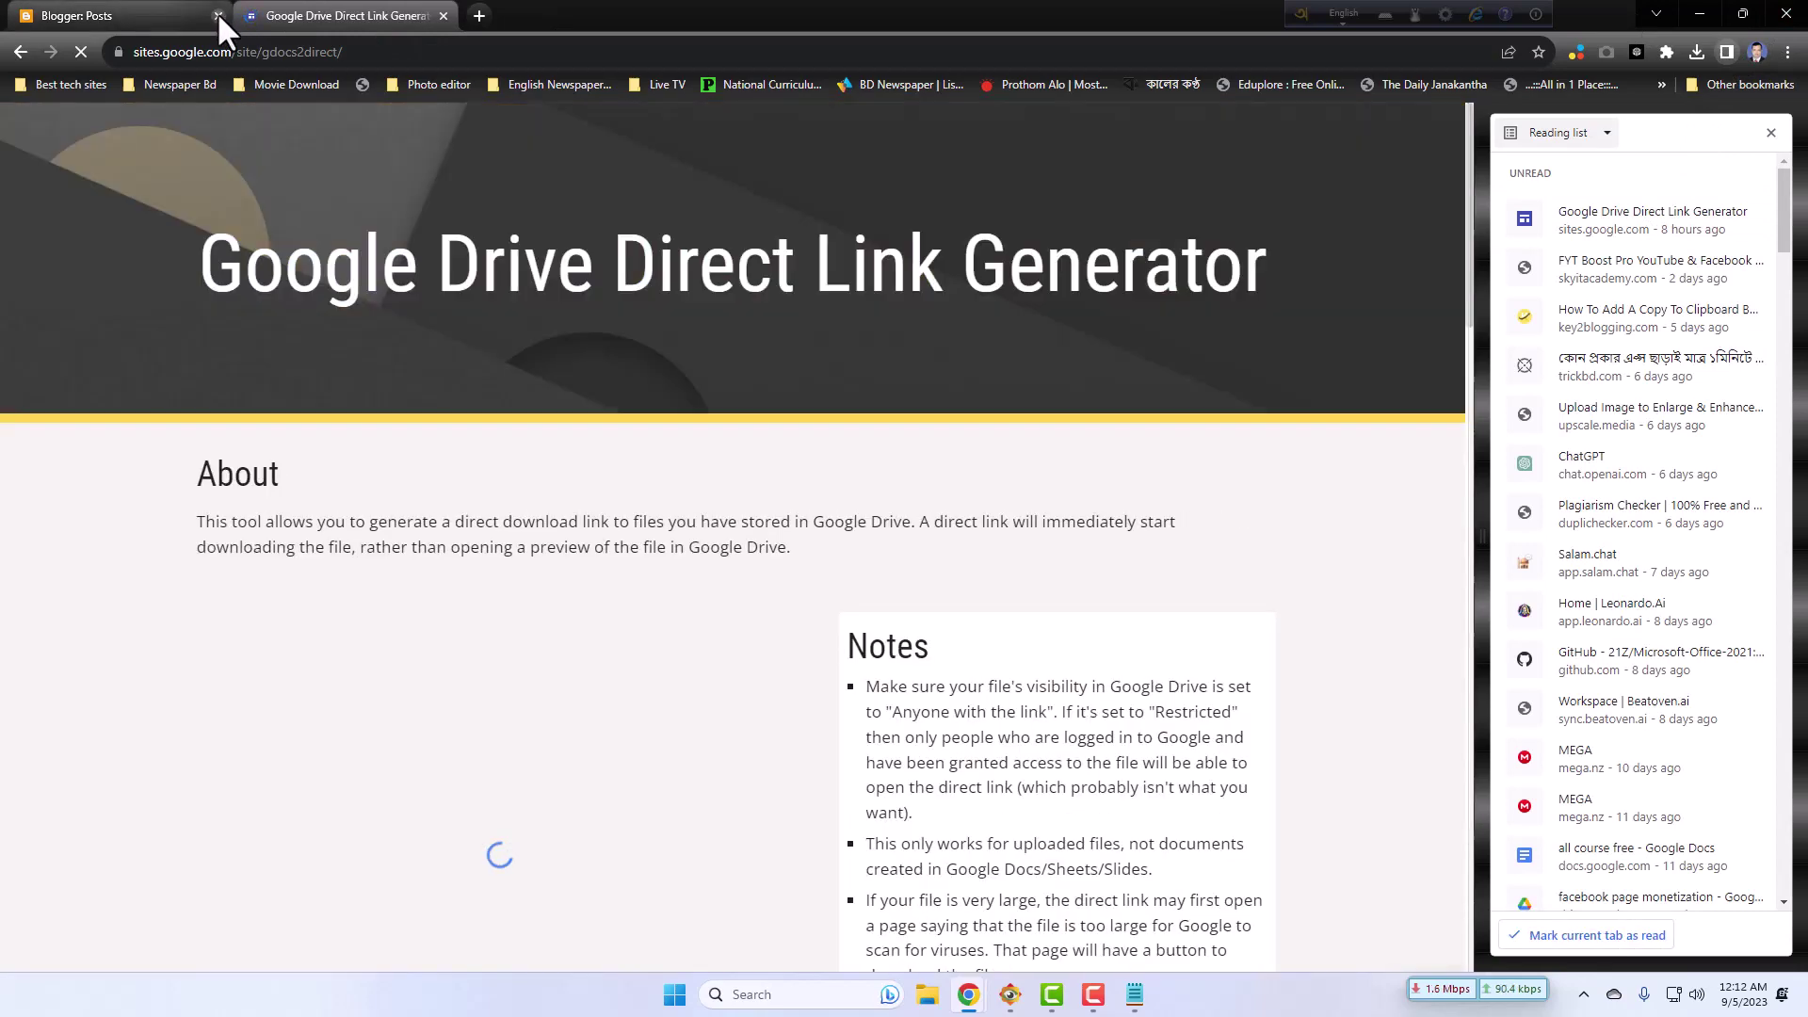
pyautogui.click(217, 15)
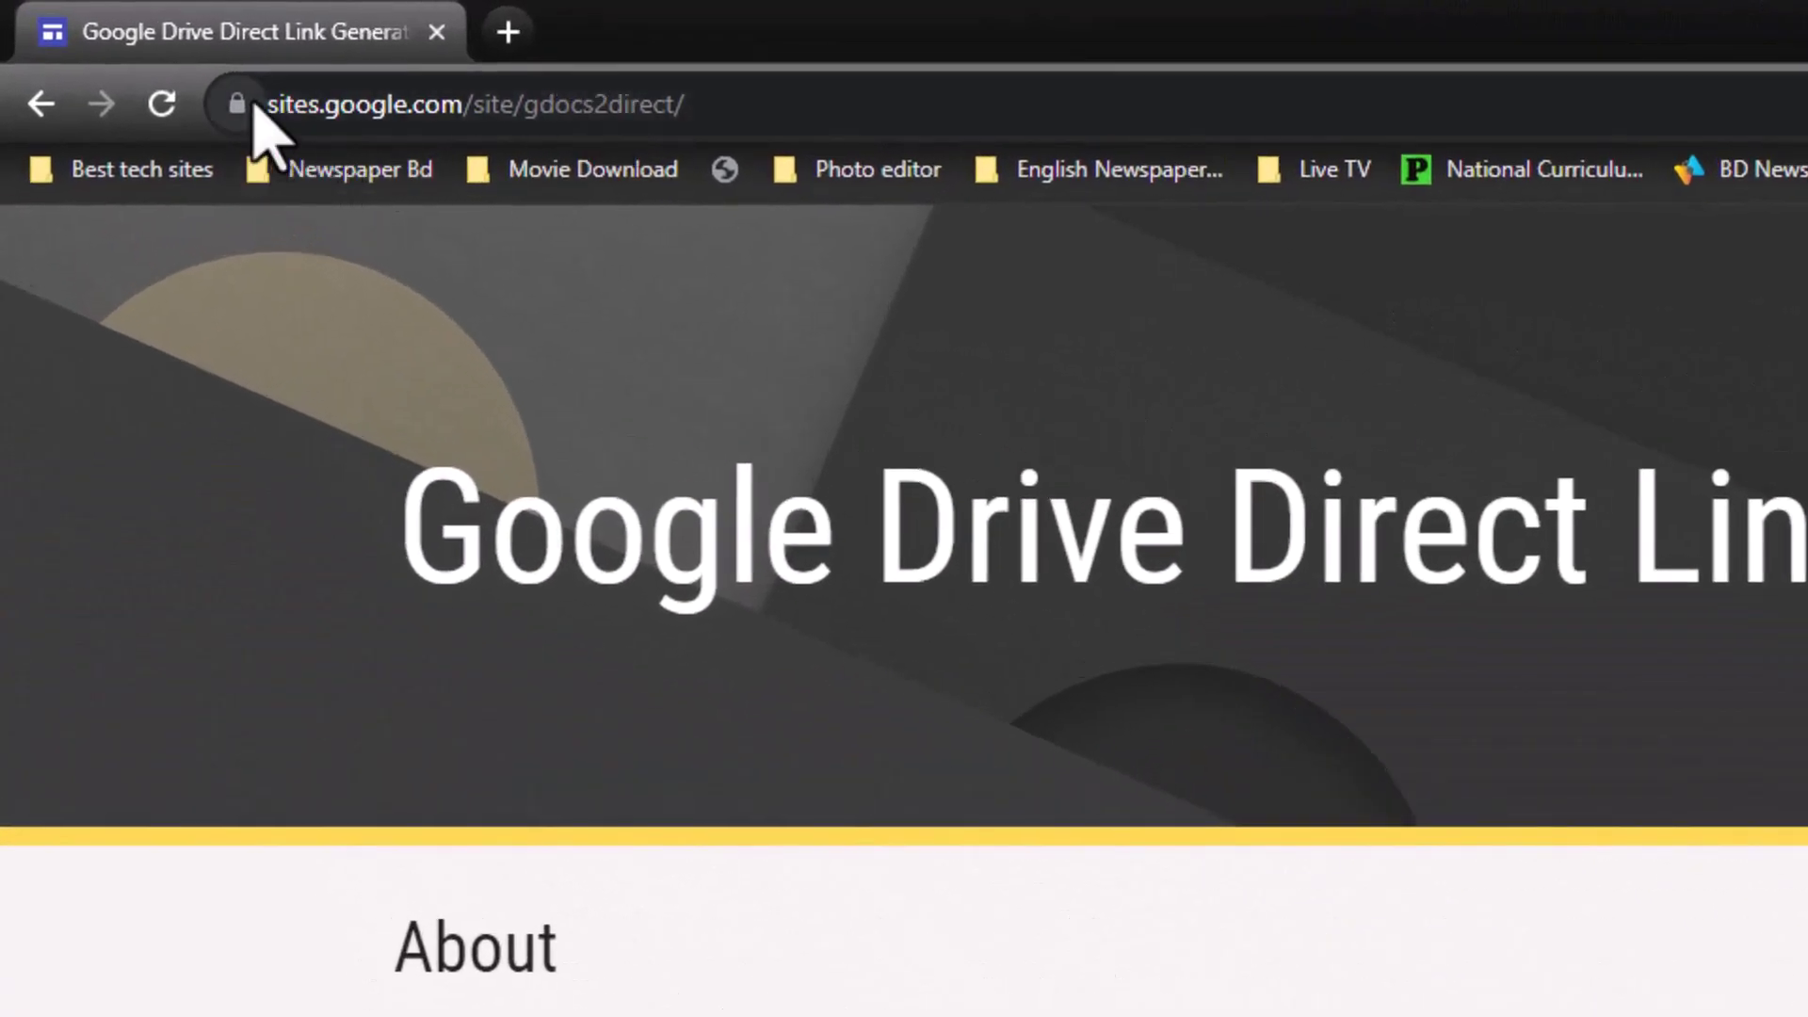
# Step: Copy the page heading 'Google Drive Direct Link Generator' to the clipboard
pyautogui.click(371, 105)
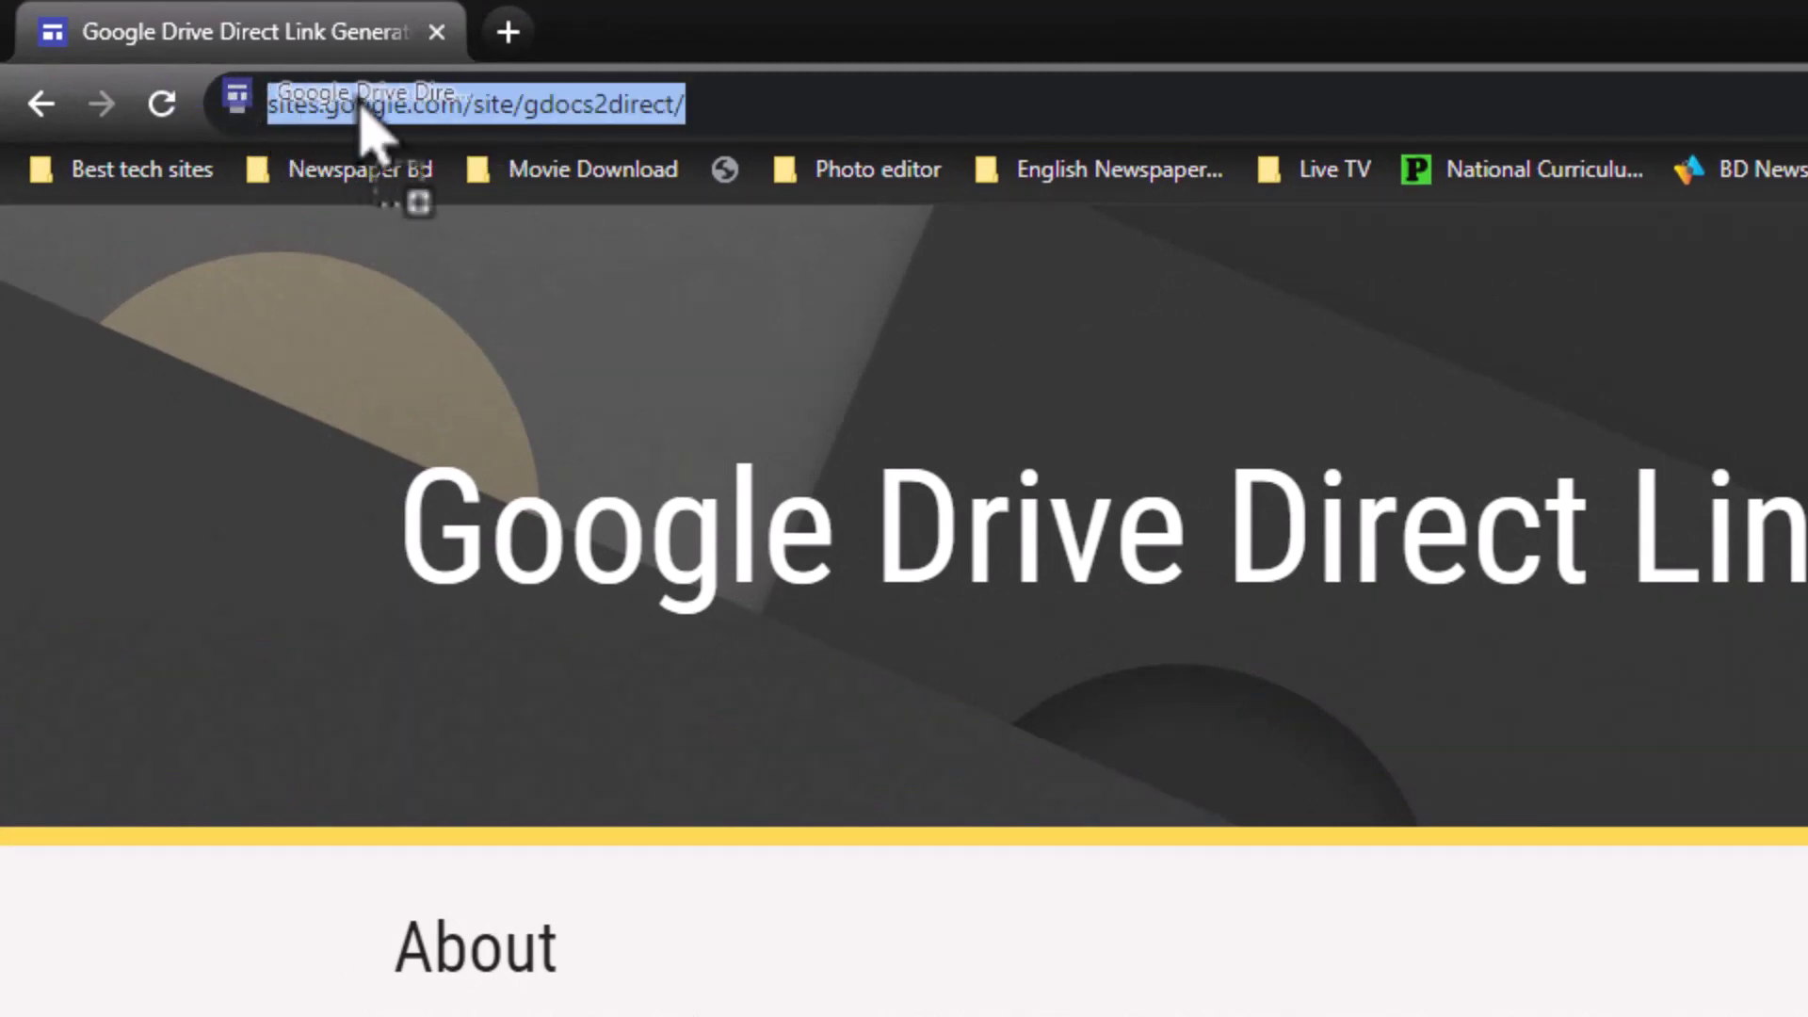
pyautogui.click(887, 92)
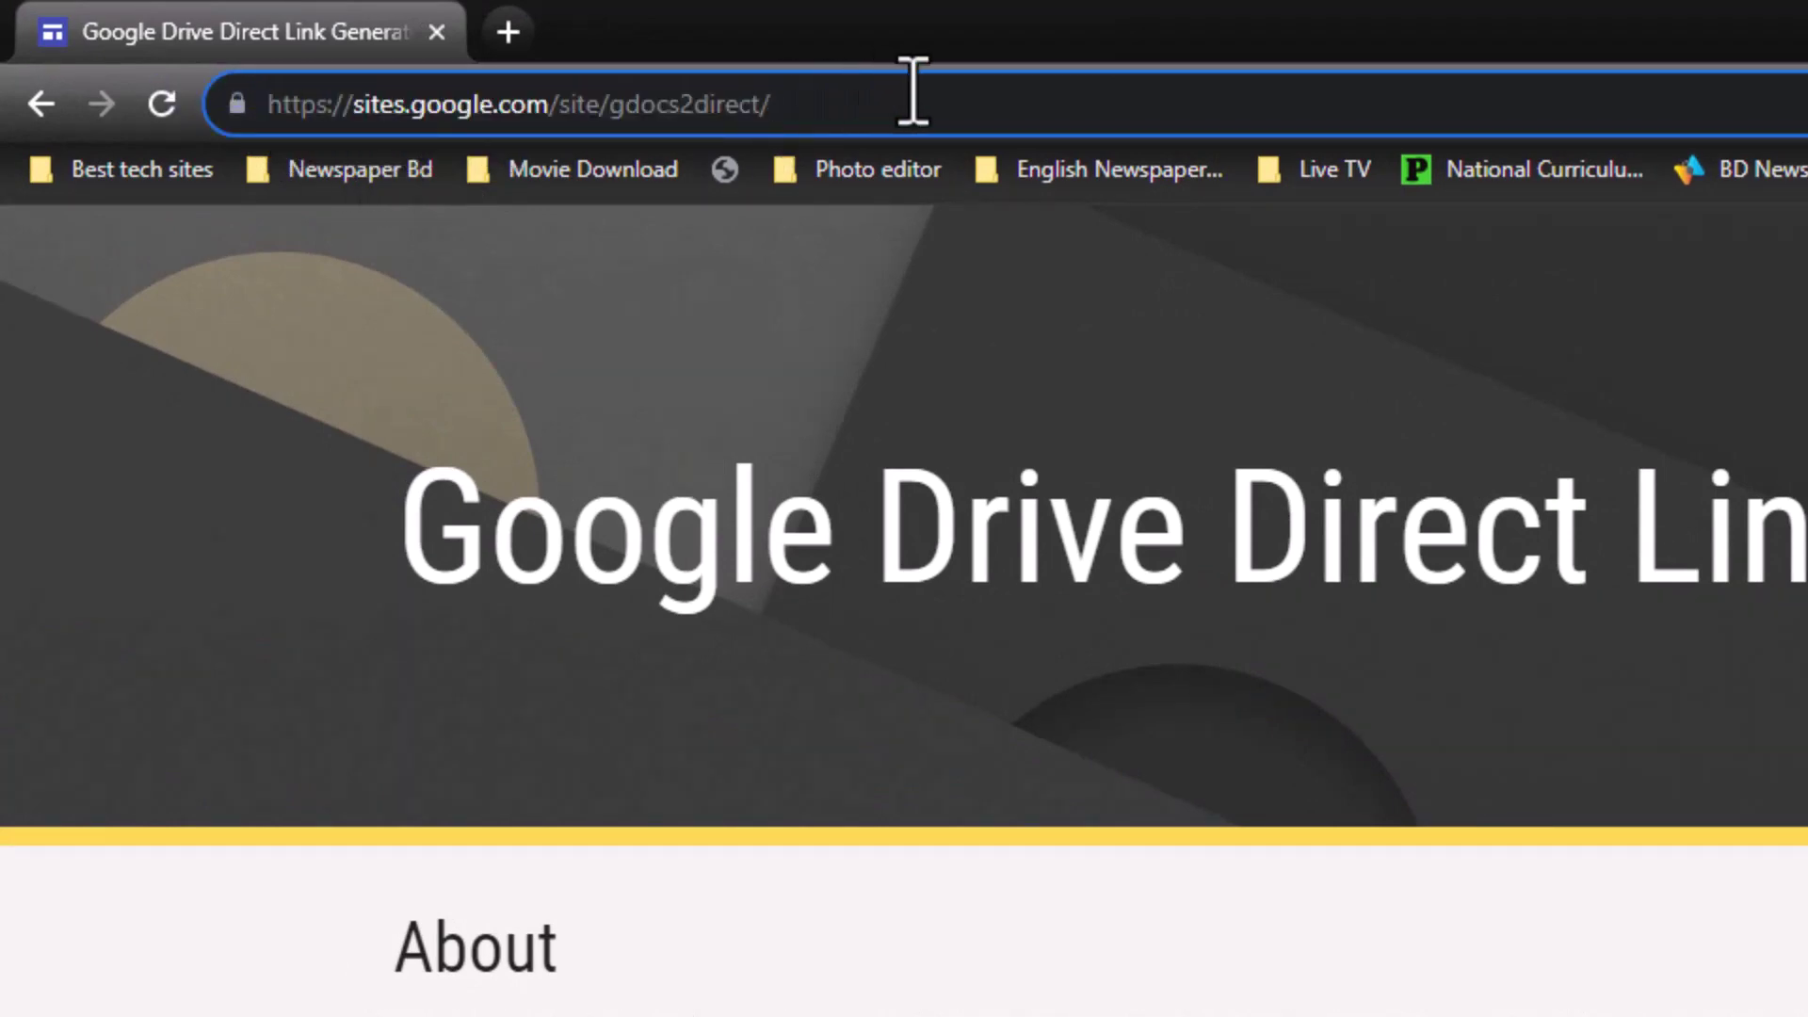
pyautogui.moveTo(913, 91); pyautogui.dragTo(234, 95)
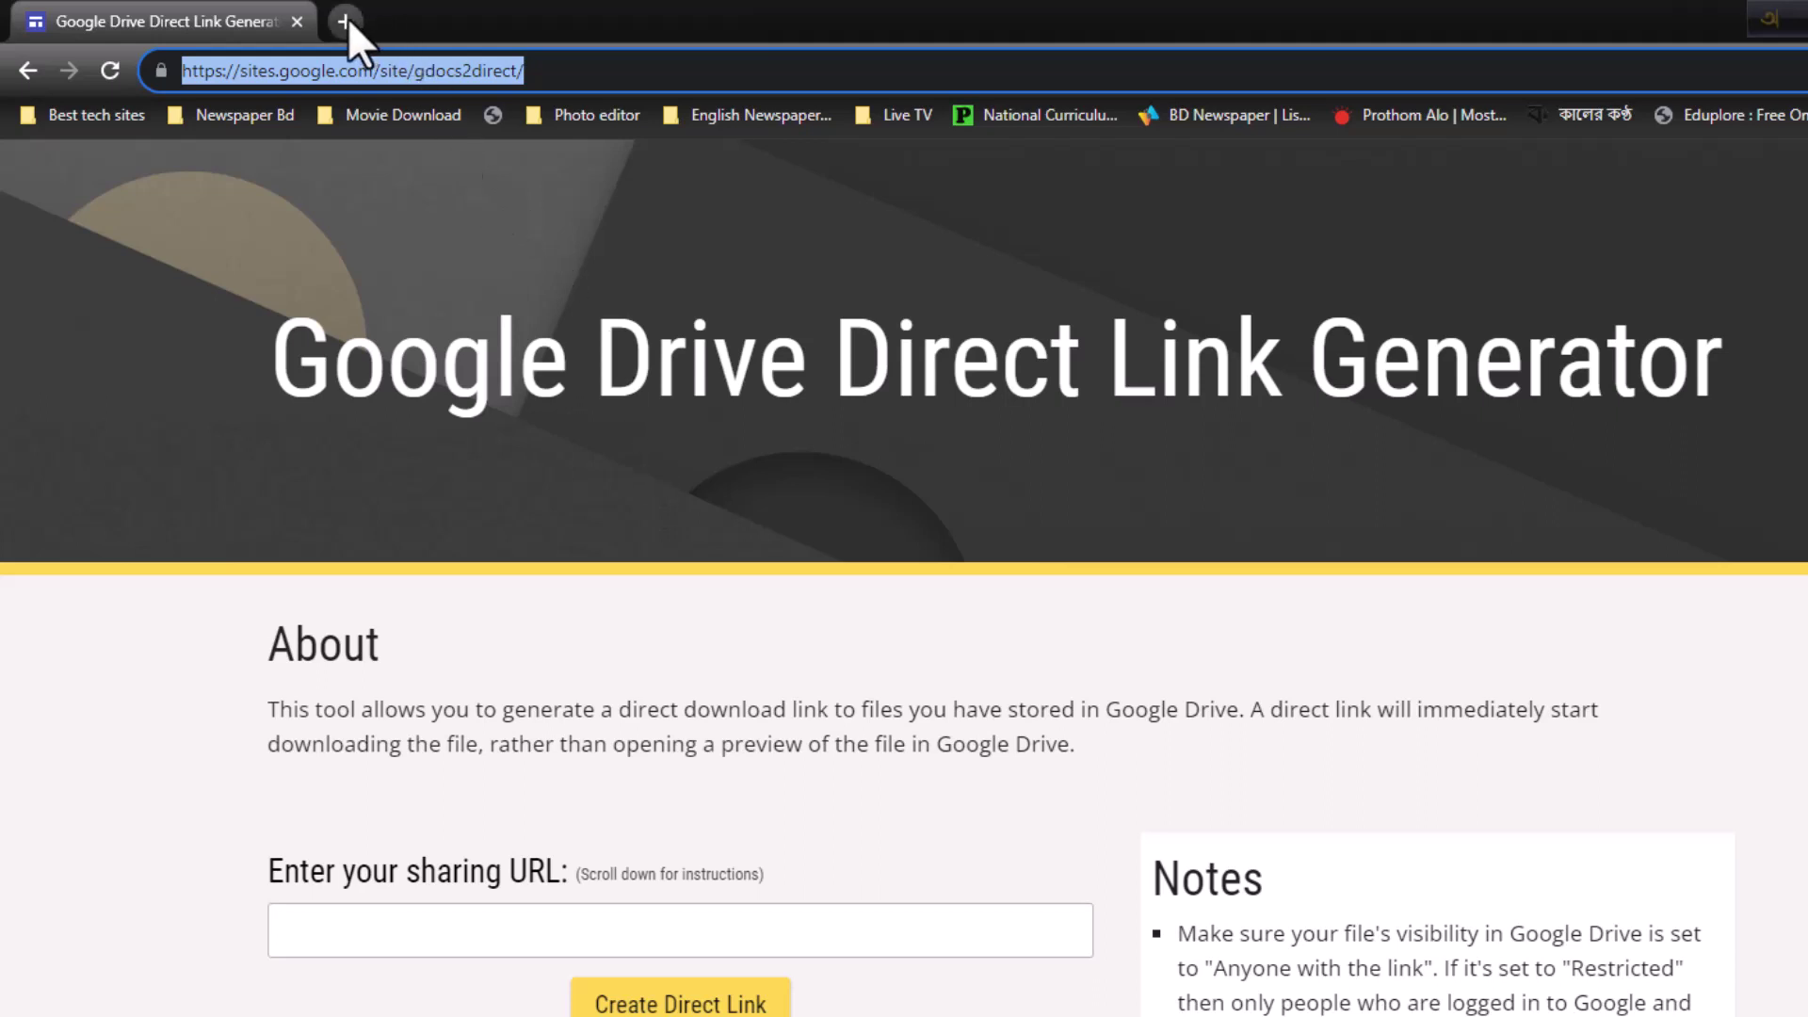
pyautogui.click(355, 355)
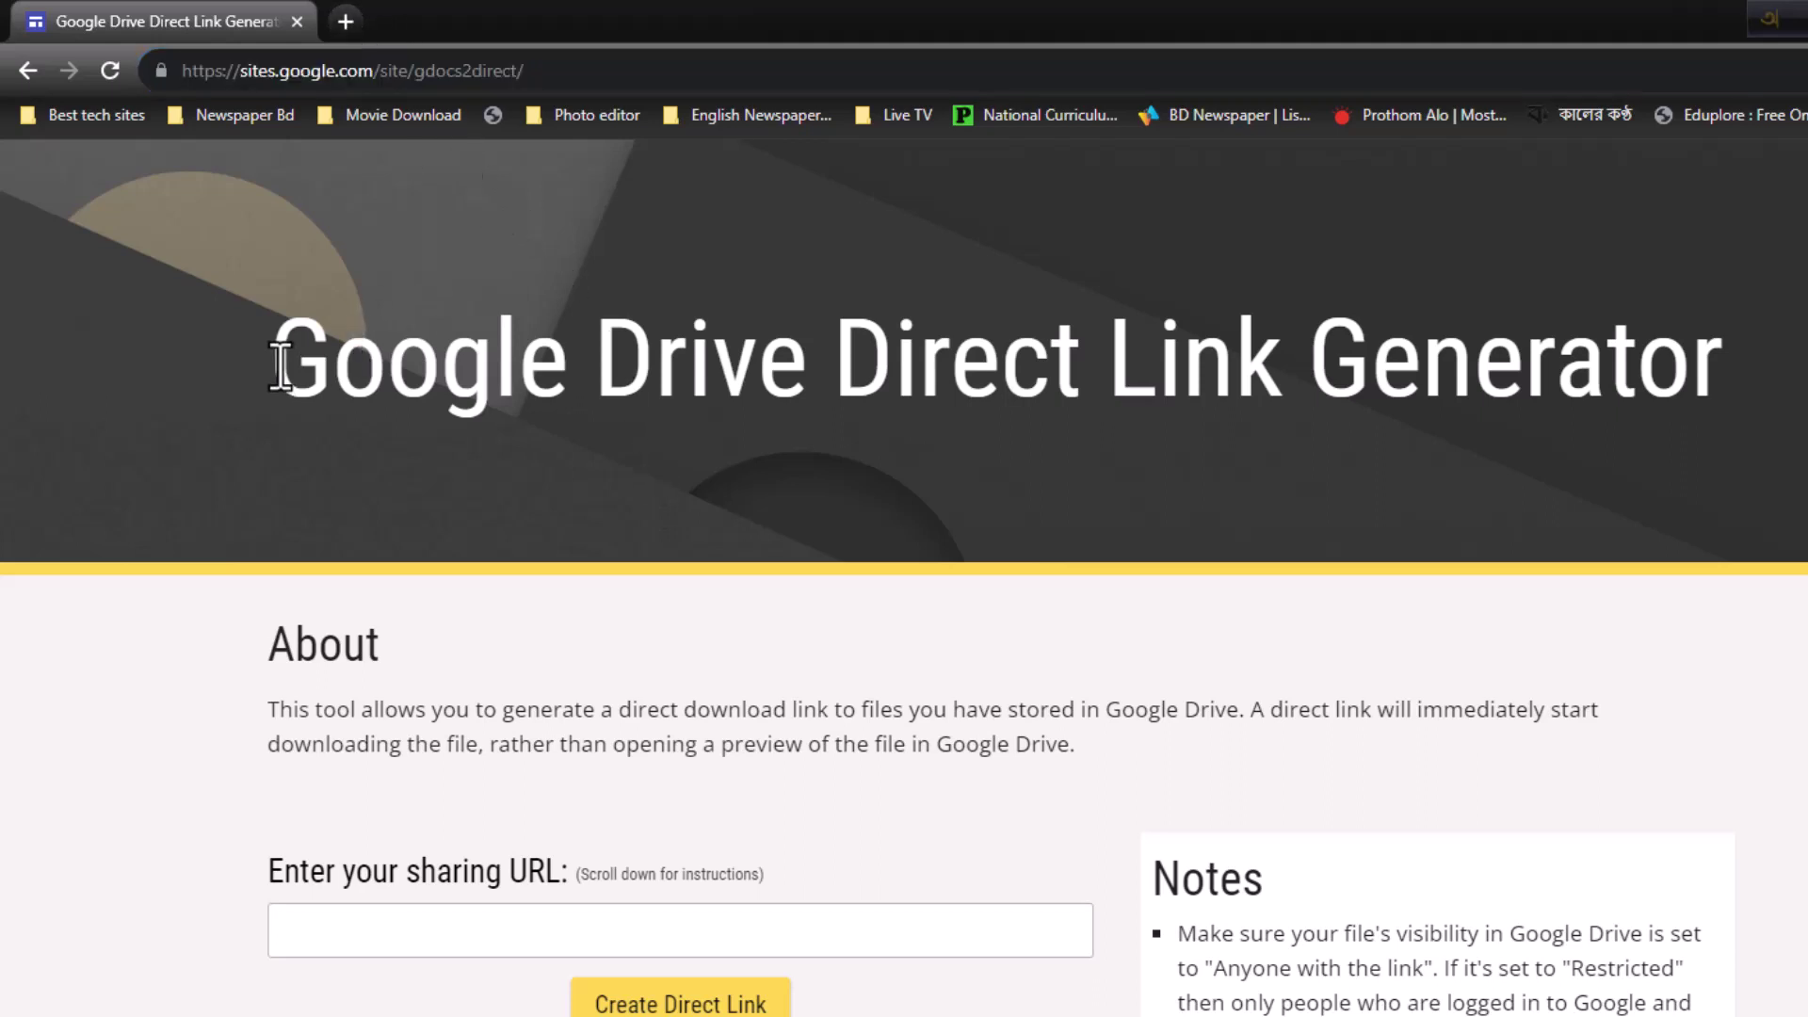
pyautogui.moveTo(273, 363); pyautogui.dragTo(1725, 354)
pyautogui.rightClick(1603, 374)
pyautogui.click(1665, 395)
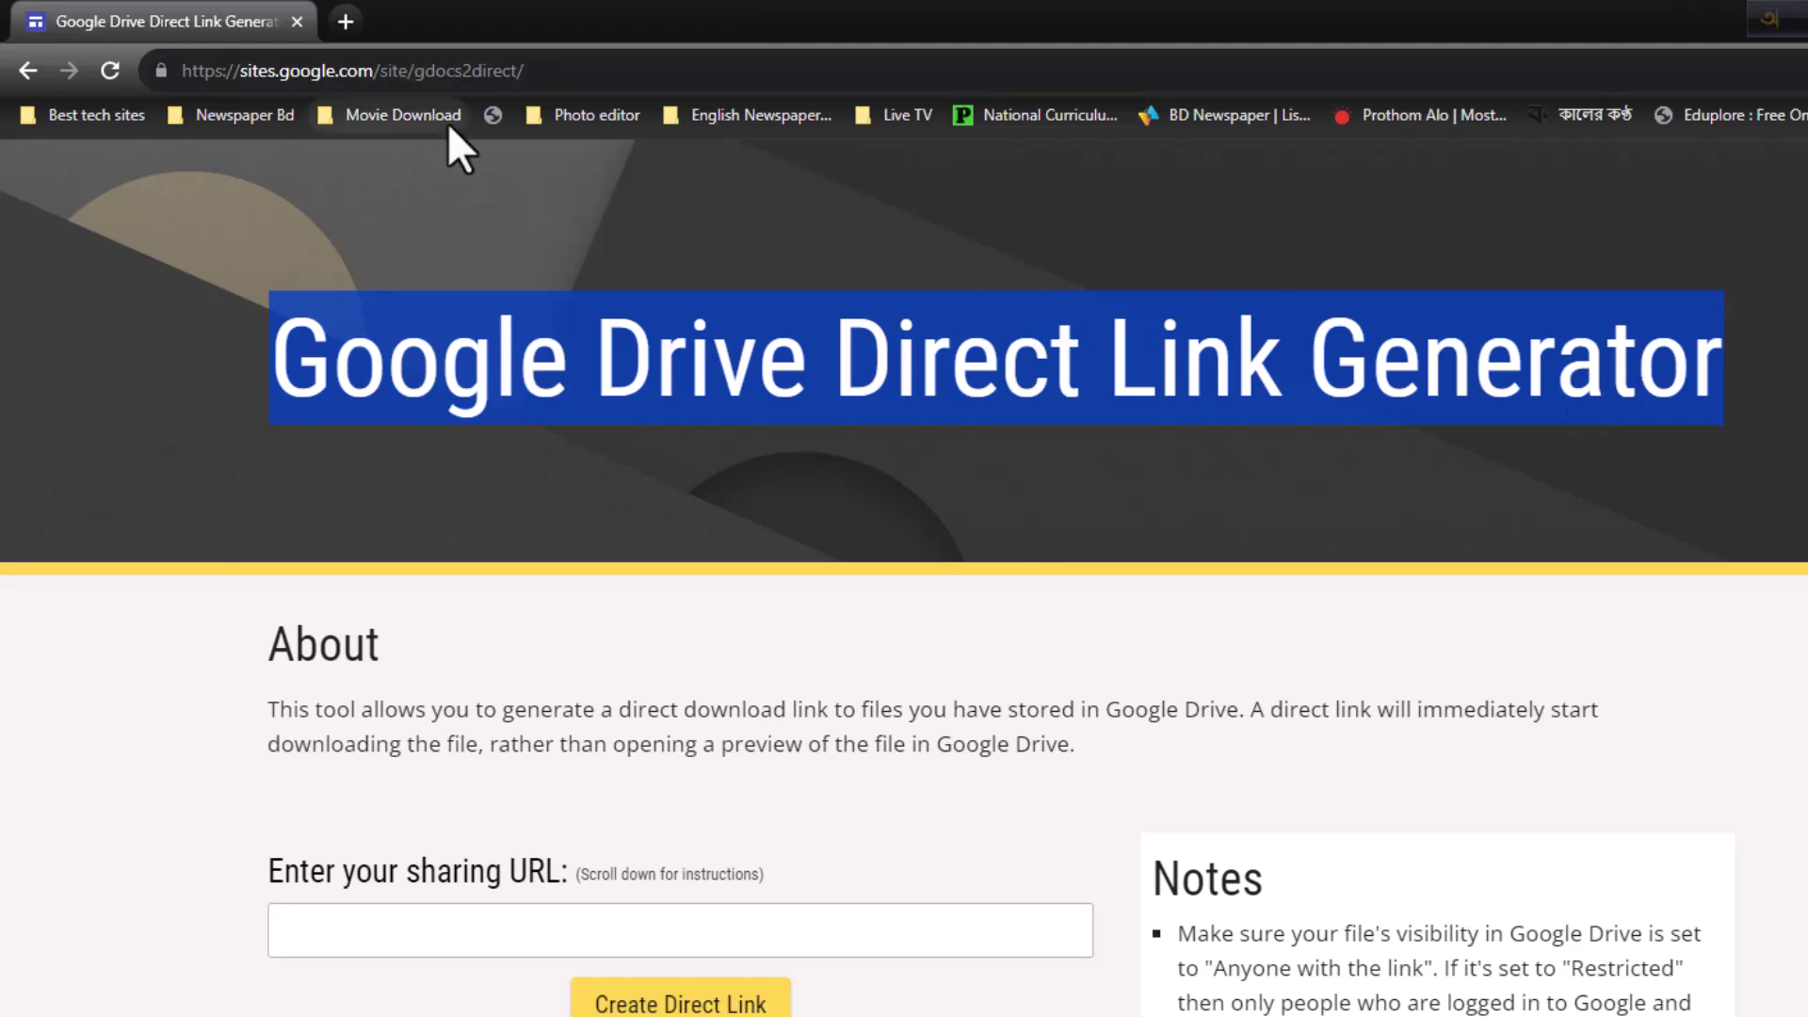
pyautogui.scroll(-3, 826, 880)
pyautogui.scroll(3, 593, 625)
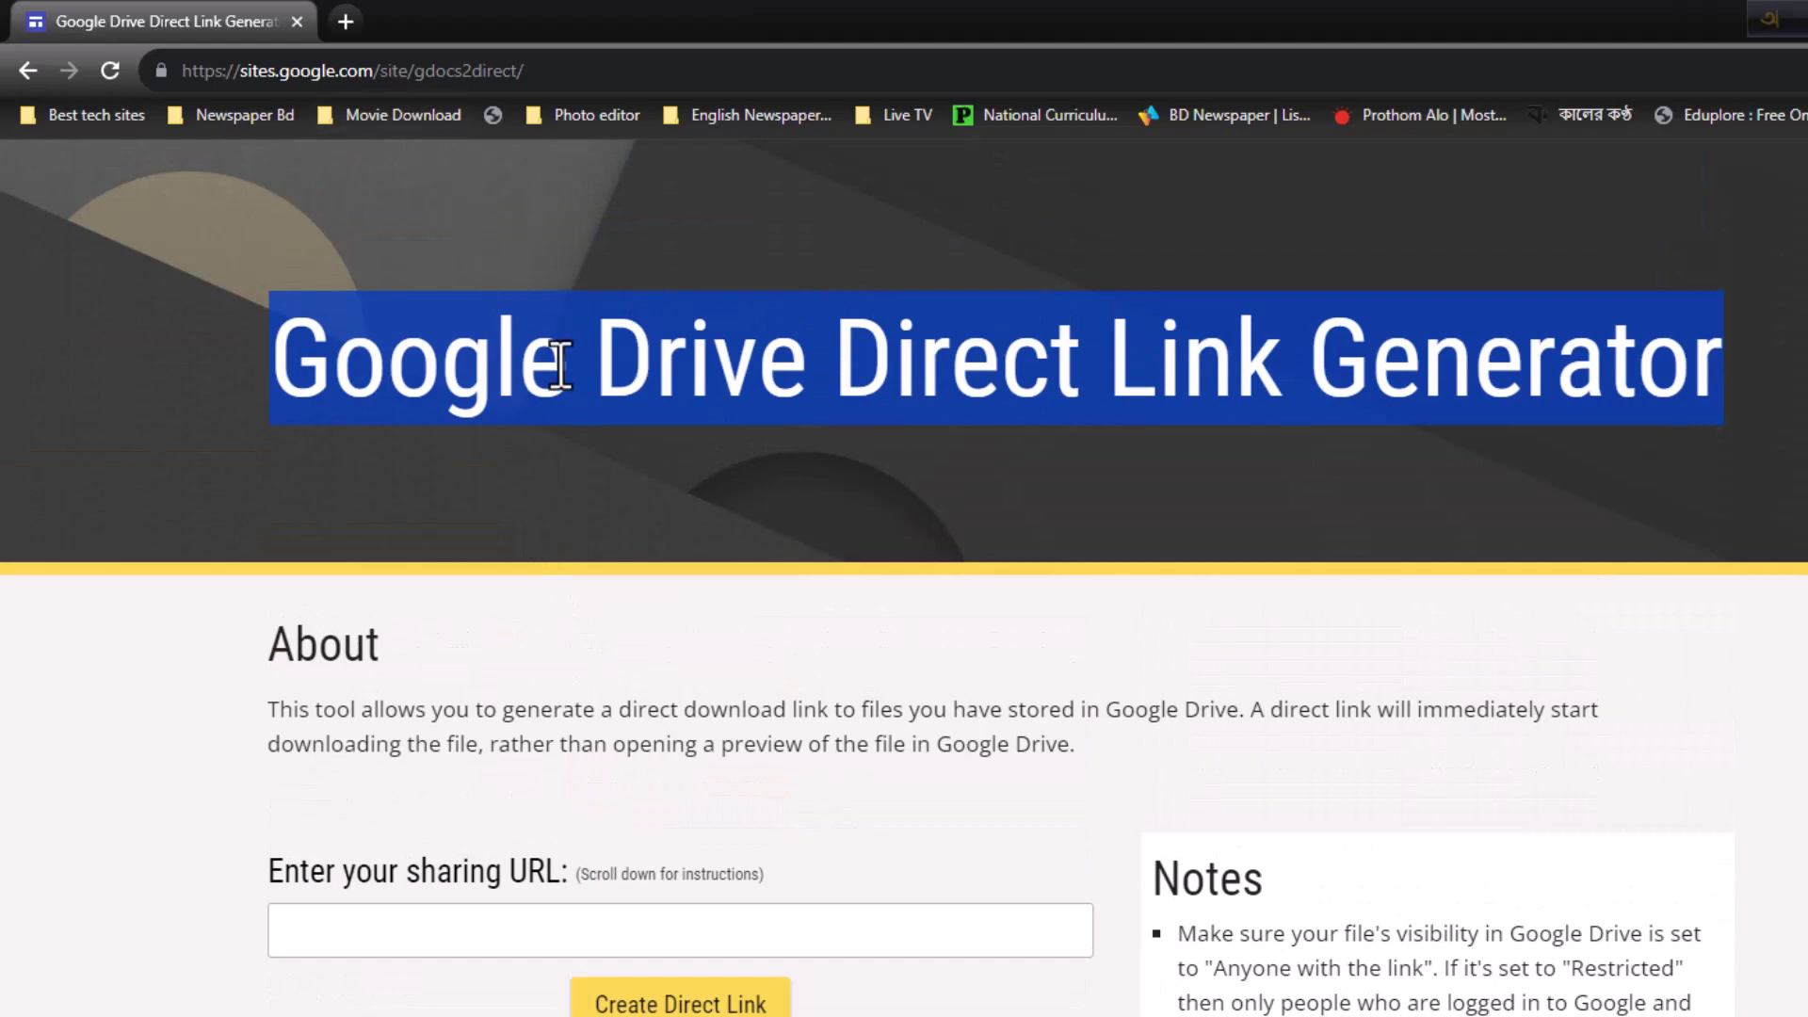
# Step: Google the copied heading in a new tab and open the Google Drive Direct Link Generator result
pyautogui.click(349, 24)
pyautogui.rightClick(411, 54)
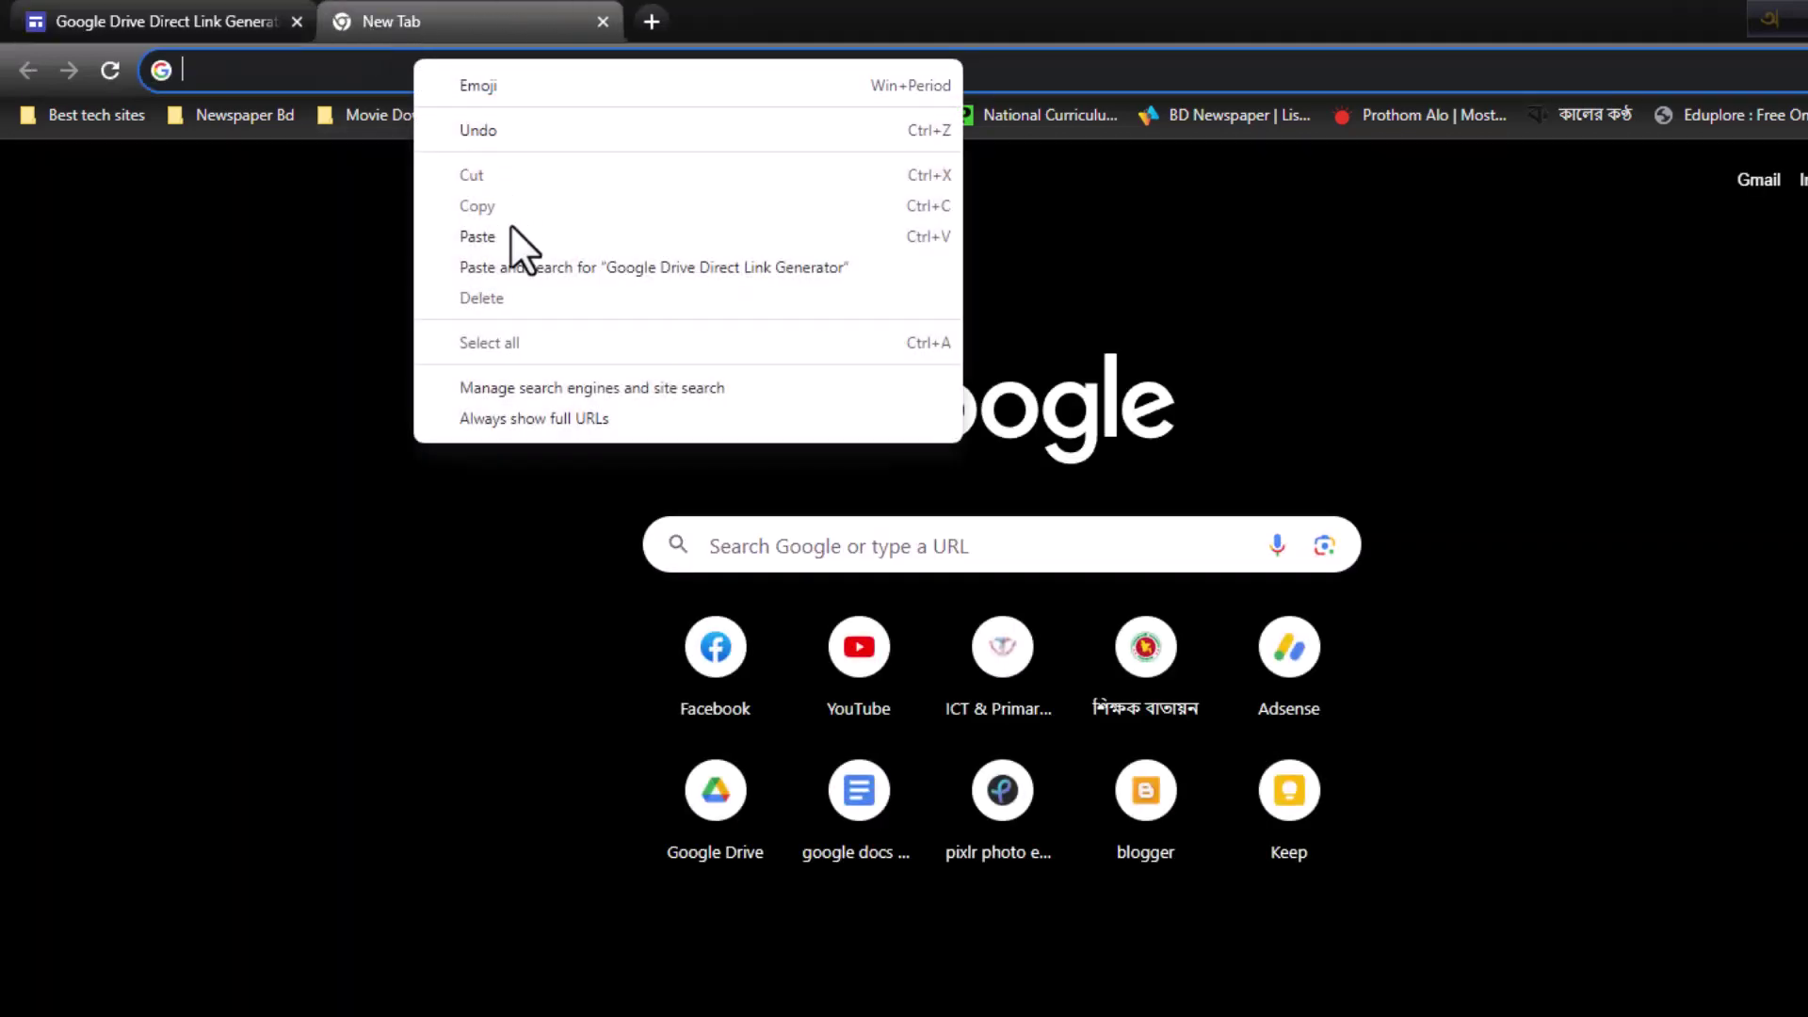
pyautogui.click(514, 262)
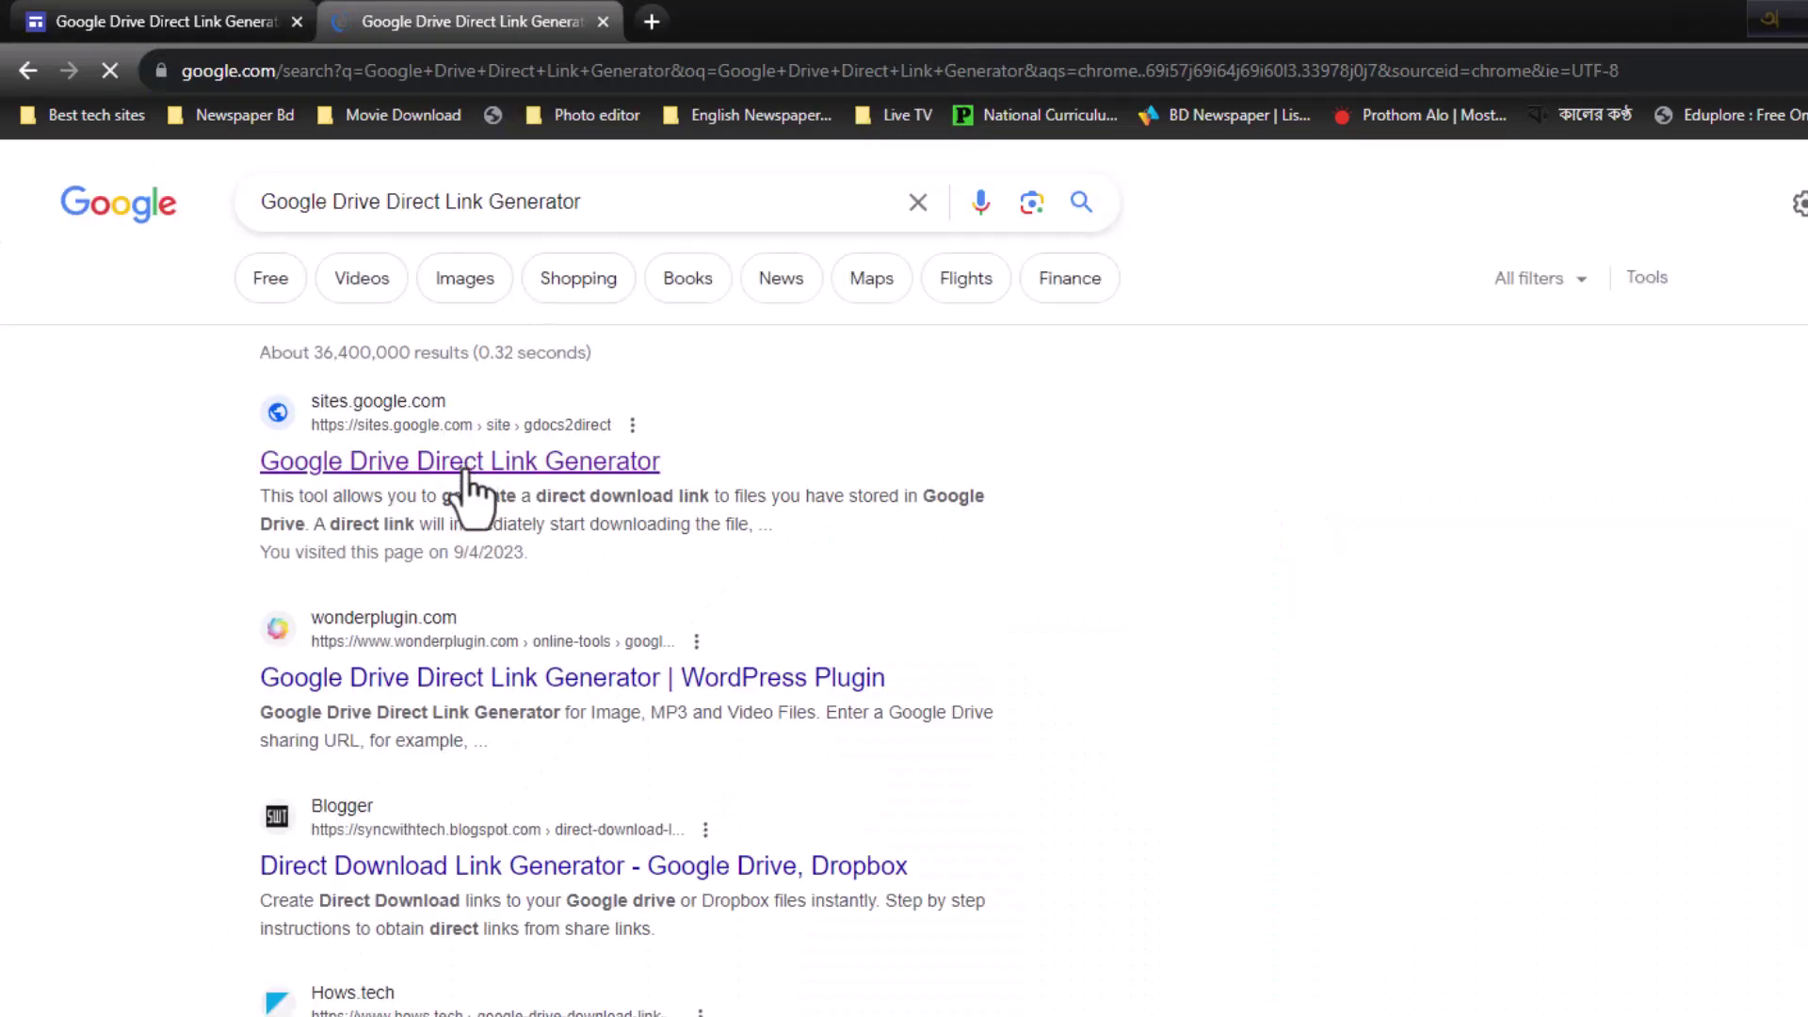
pyautogui.click(554, 464)
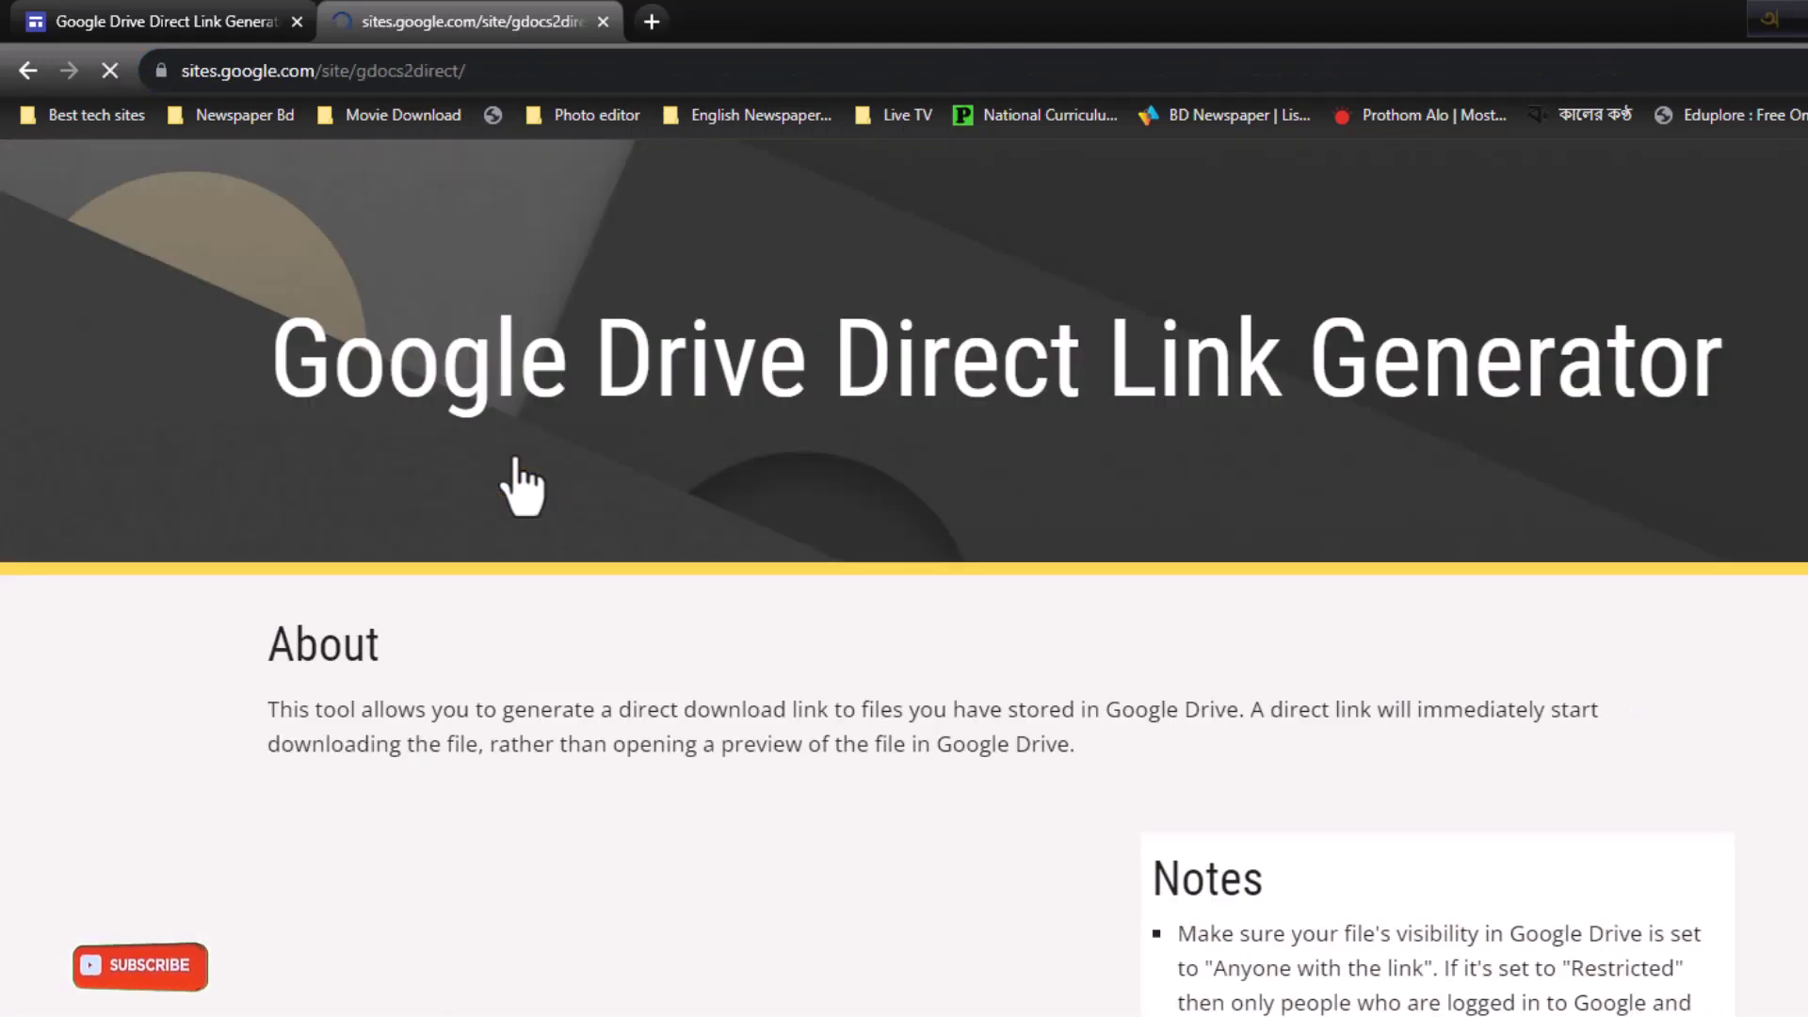
# Step: Switch back and forth between the two generator tabs, ending on the second one
pyautogui.click(438, 20)
pyautogui.click(224, 19)
pyautogui.click(461, 17)
pyautogui.click(219, 13)
pyautogui.click(344, 11)
pyautogui.click(302, 7)
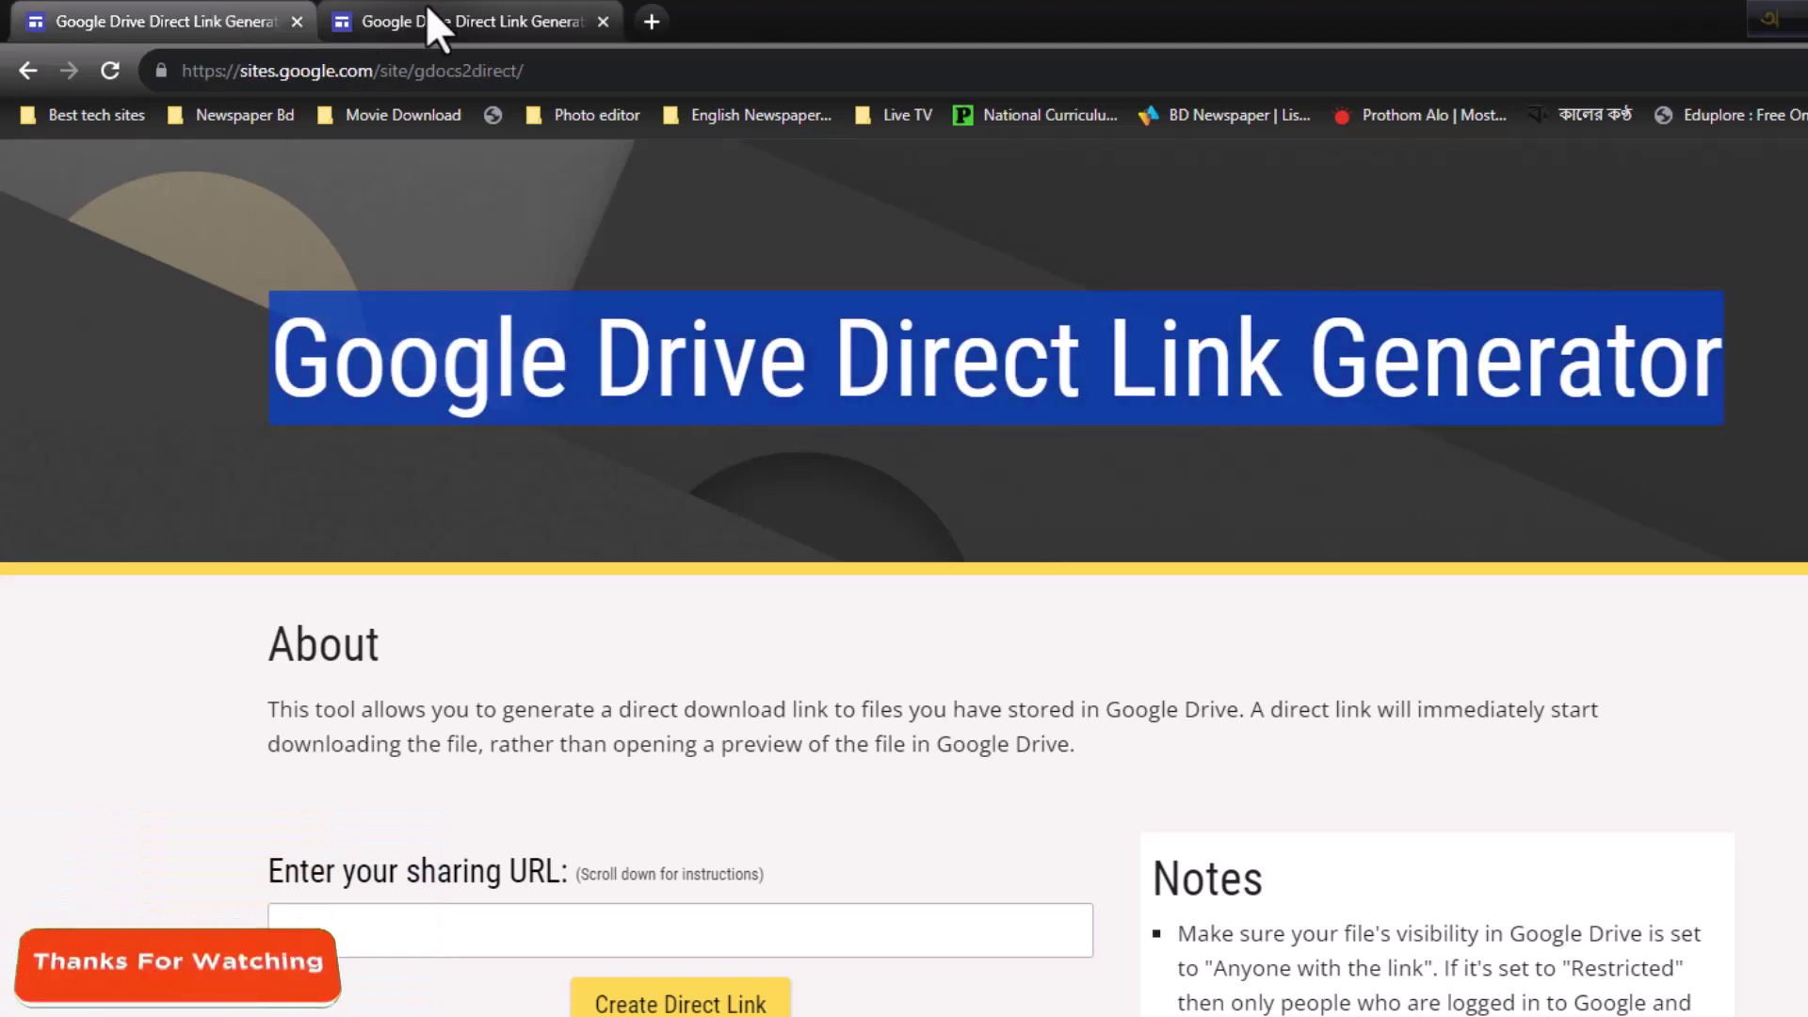
pyautogui.click(438, 5)
pyautogui.click(233, 5)
pyautogui.click(423, 23)
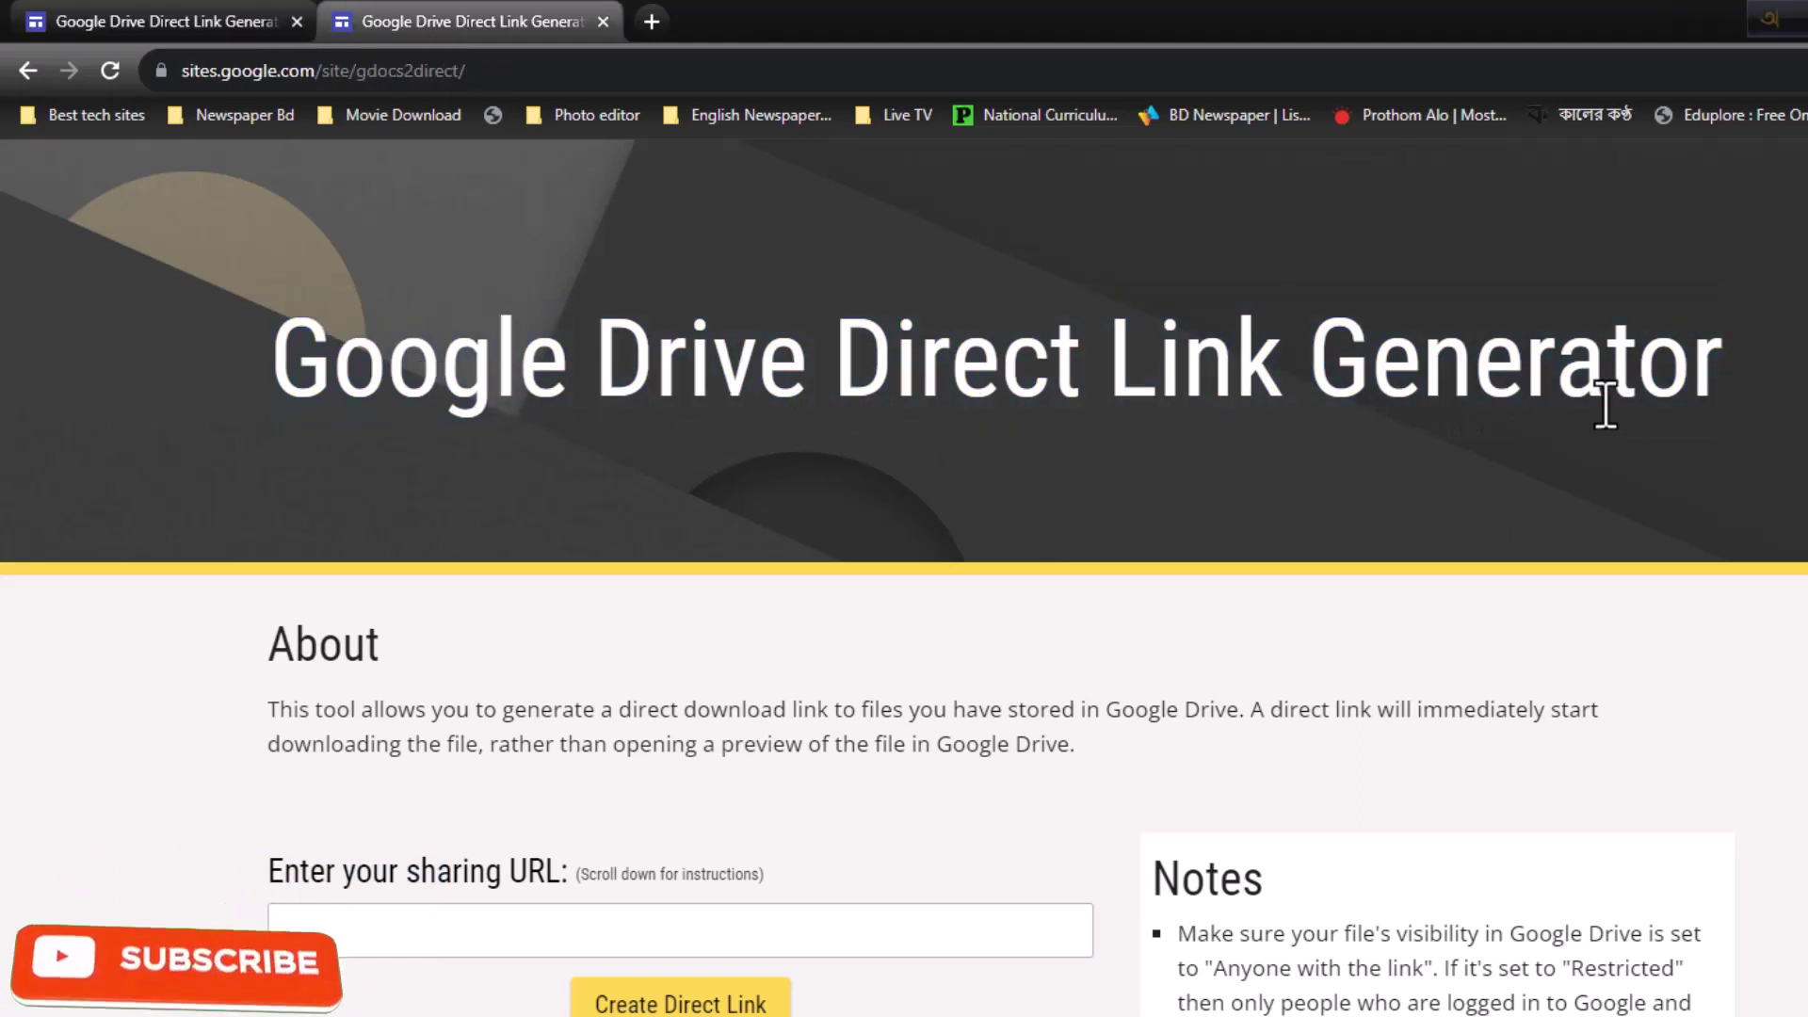
pyautogui.scroll(-2, 1162, 540)
pyautogui.scroll(2, 1162, 541)
pyautogui.click(179, 9)
pyautogui.click(433, 20)
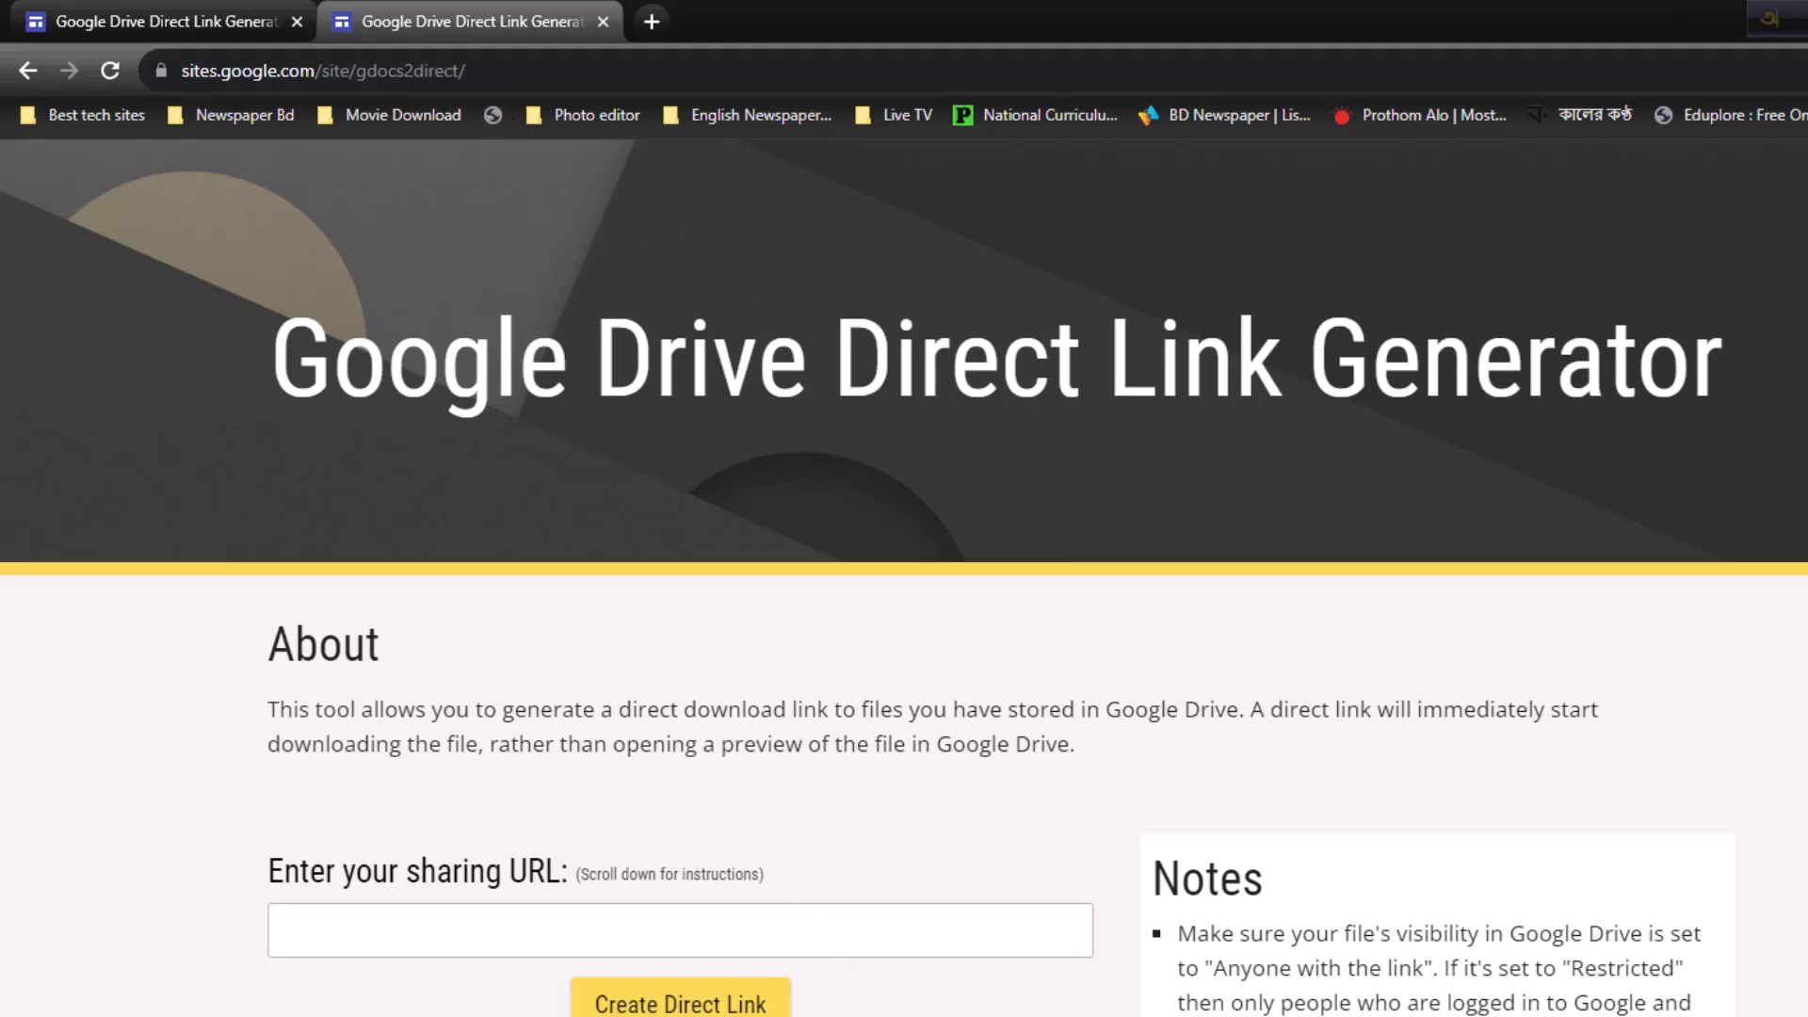
# Step: Bring Notepad forward and copy the original Drive sharing link from line one
pyautogui.hotkey('alt', 'Tab')
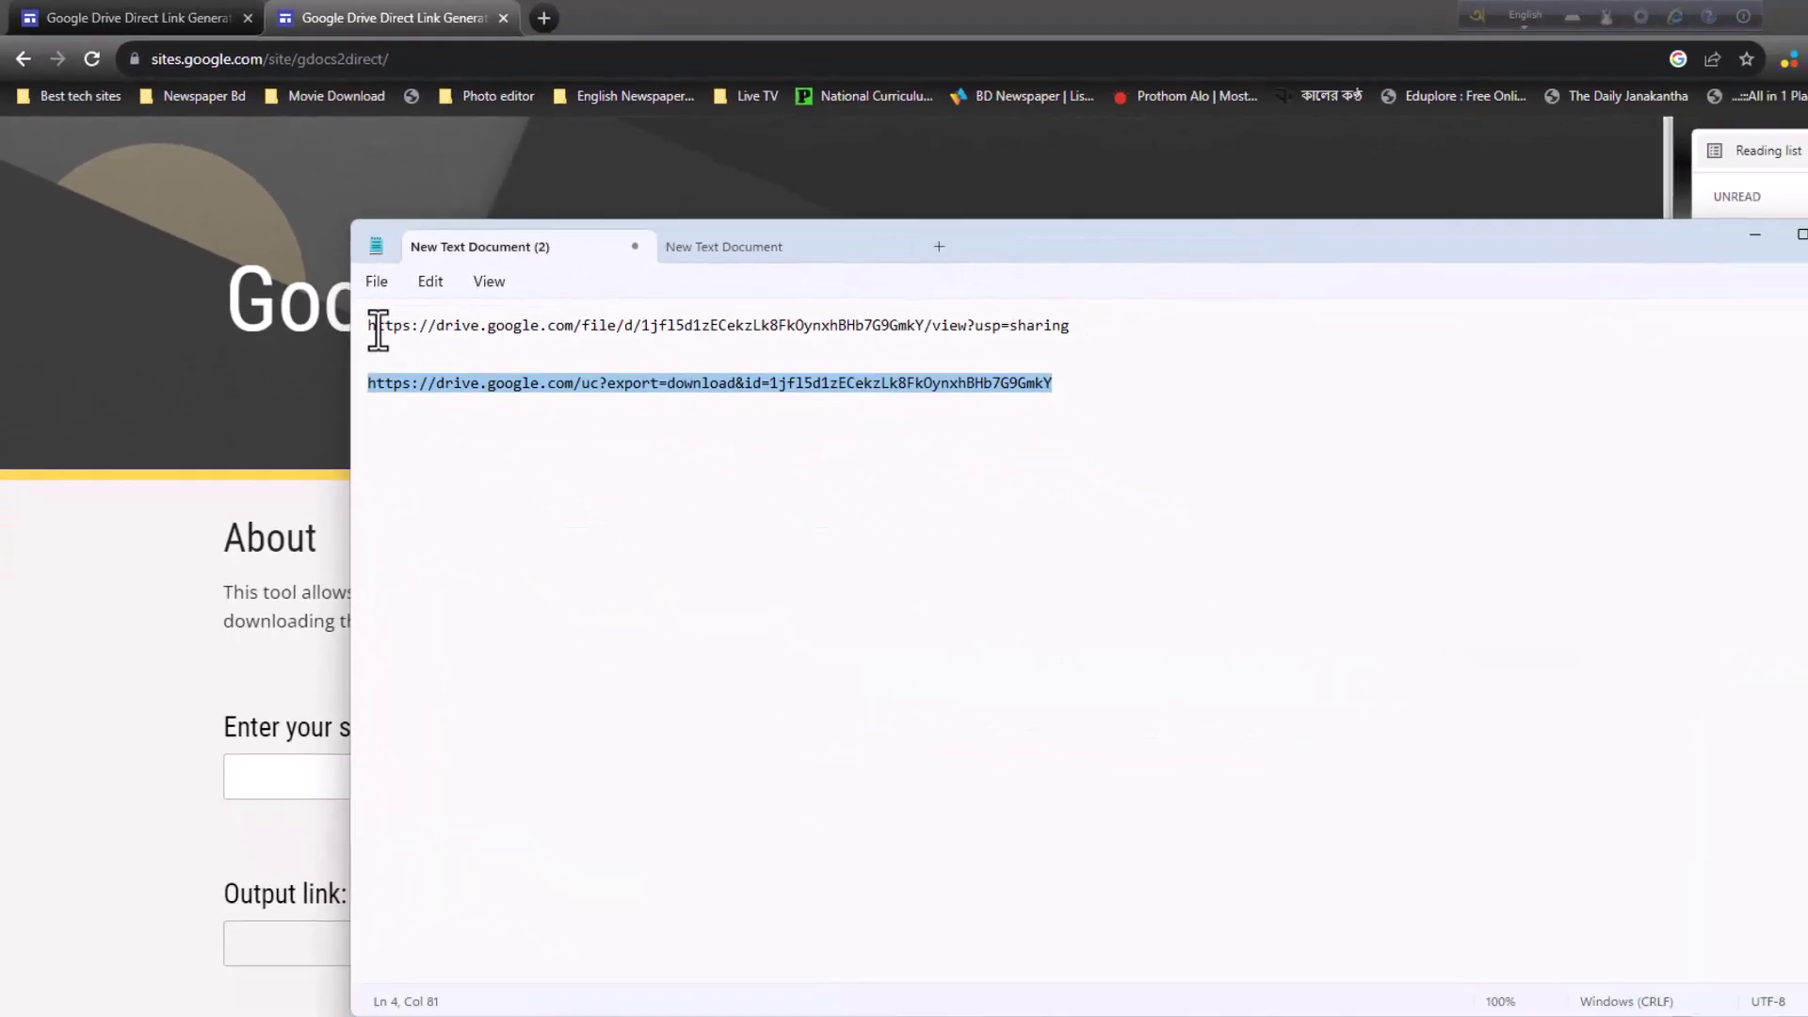
pyautogui.moveTo(370, 325); pyautogui.dragTo(1101, 330)
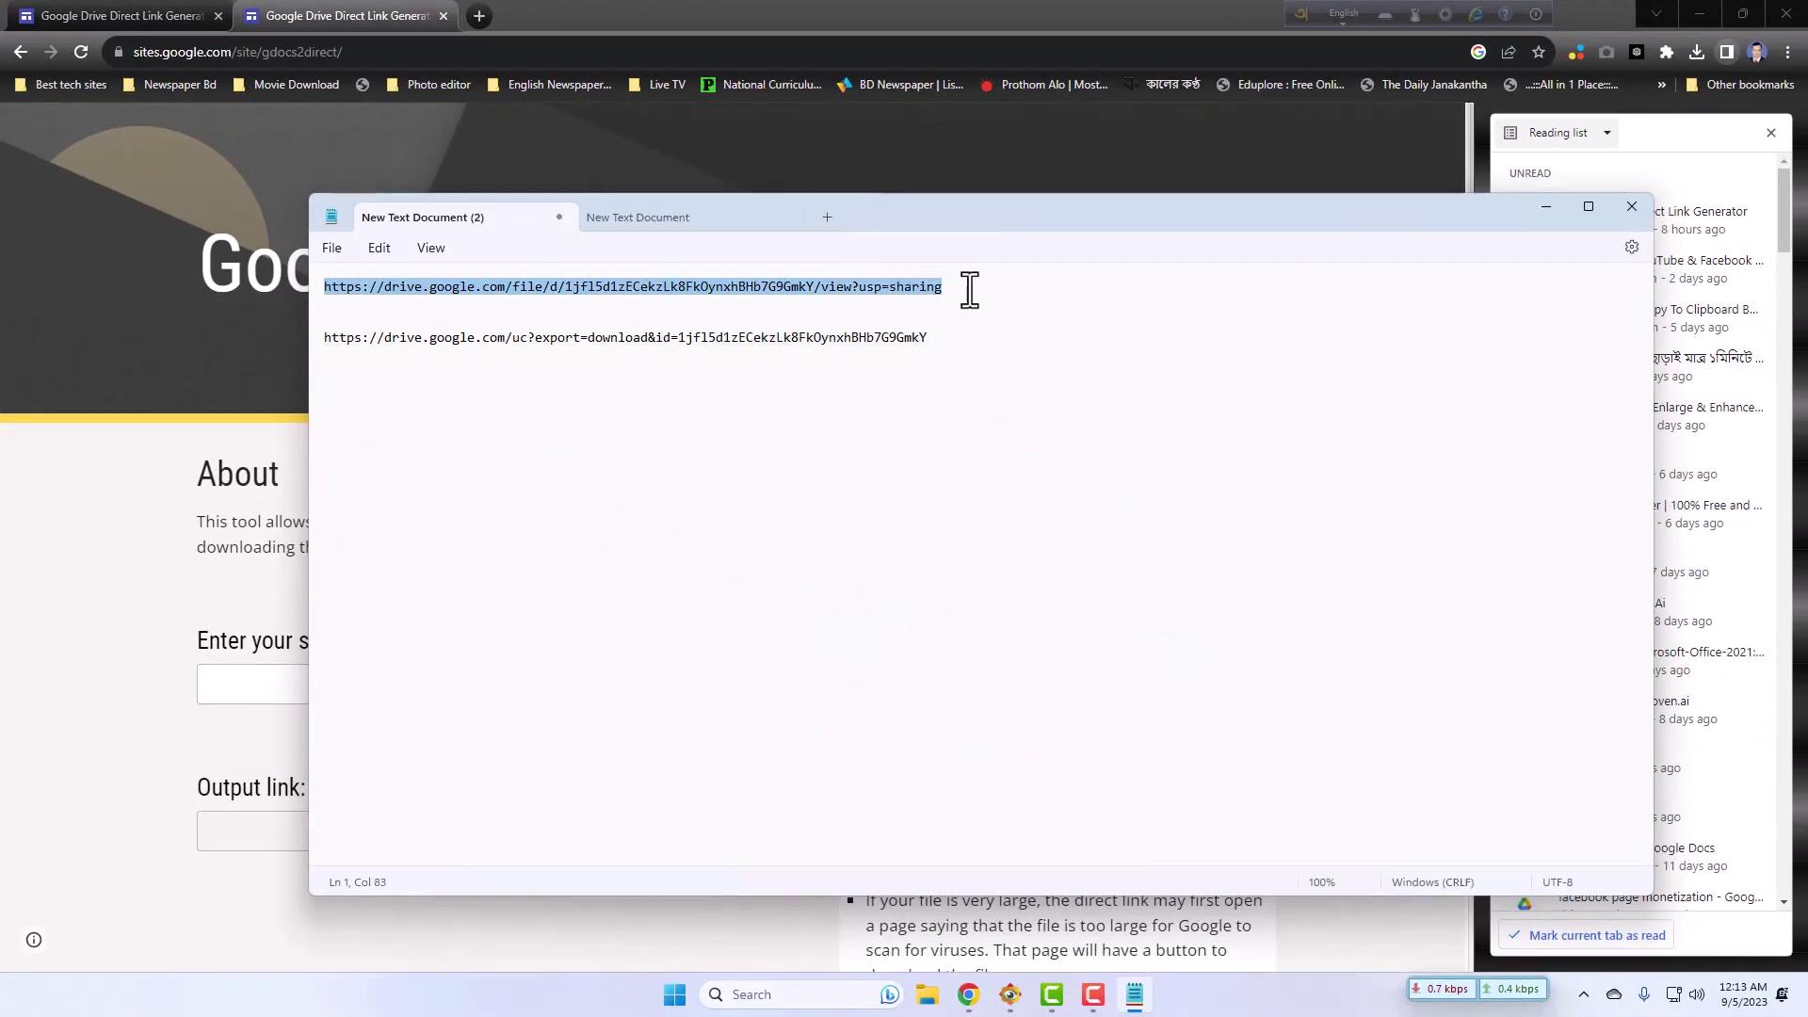
pyautogui.rightClick(753, 288)
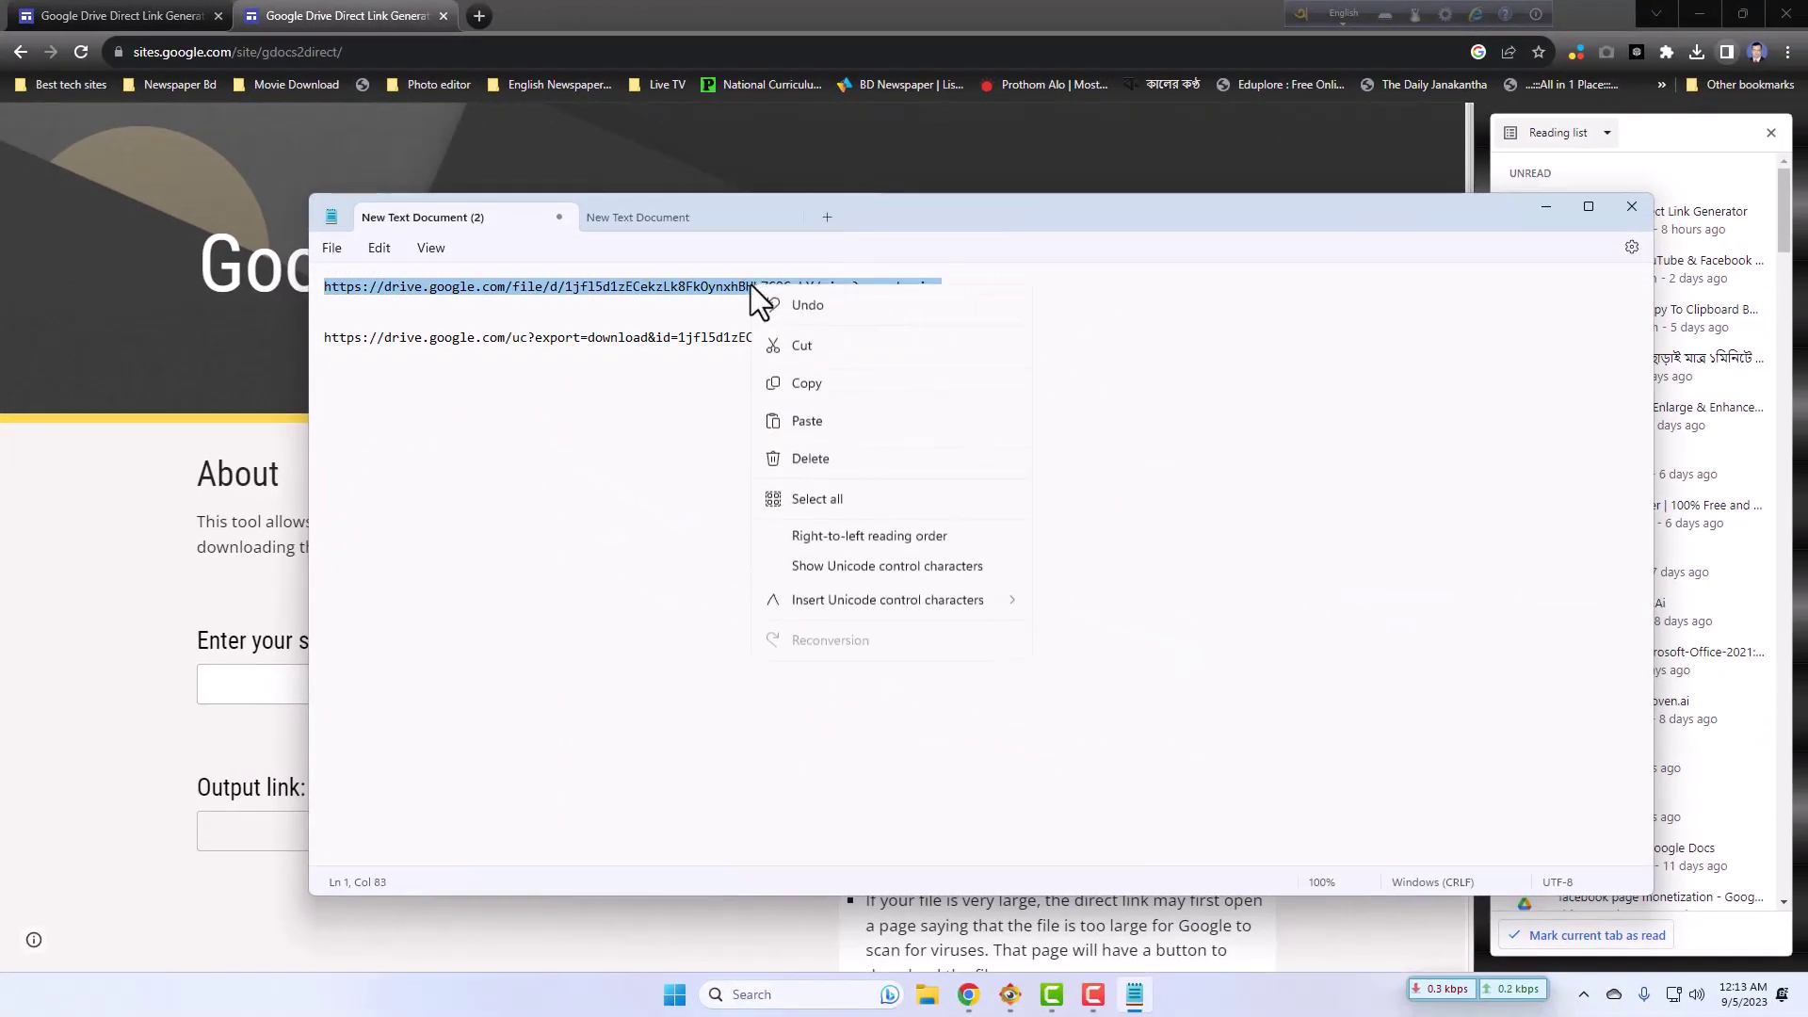
pyautogui.click(816, 383)
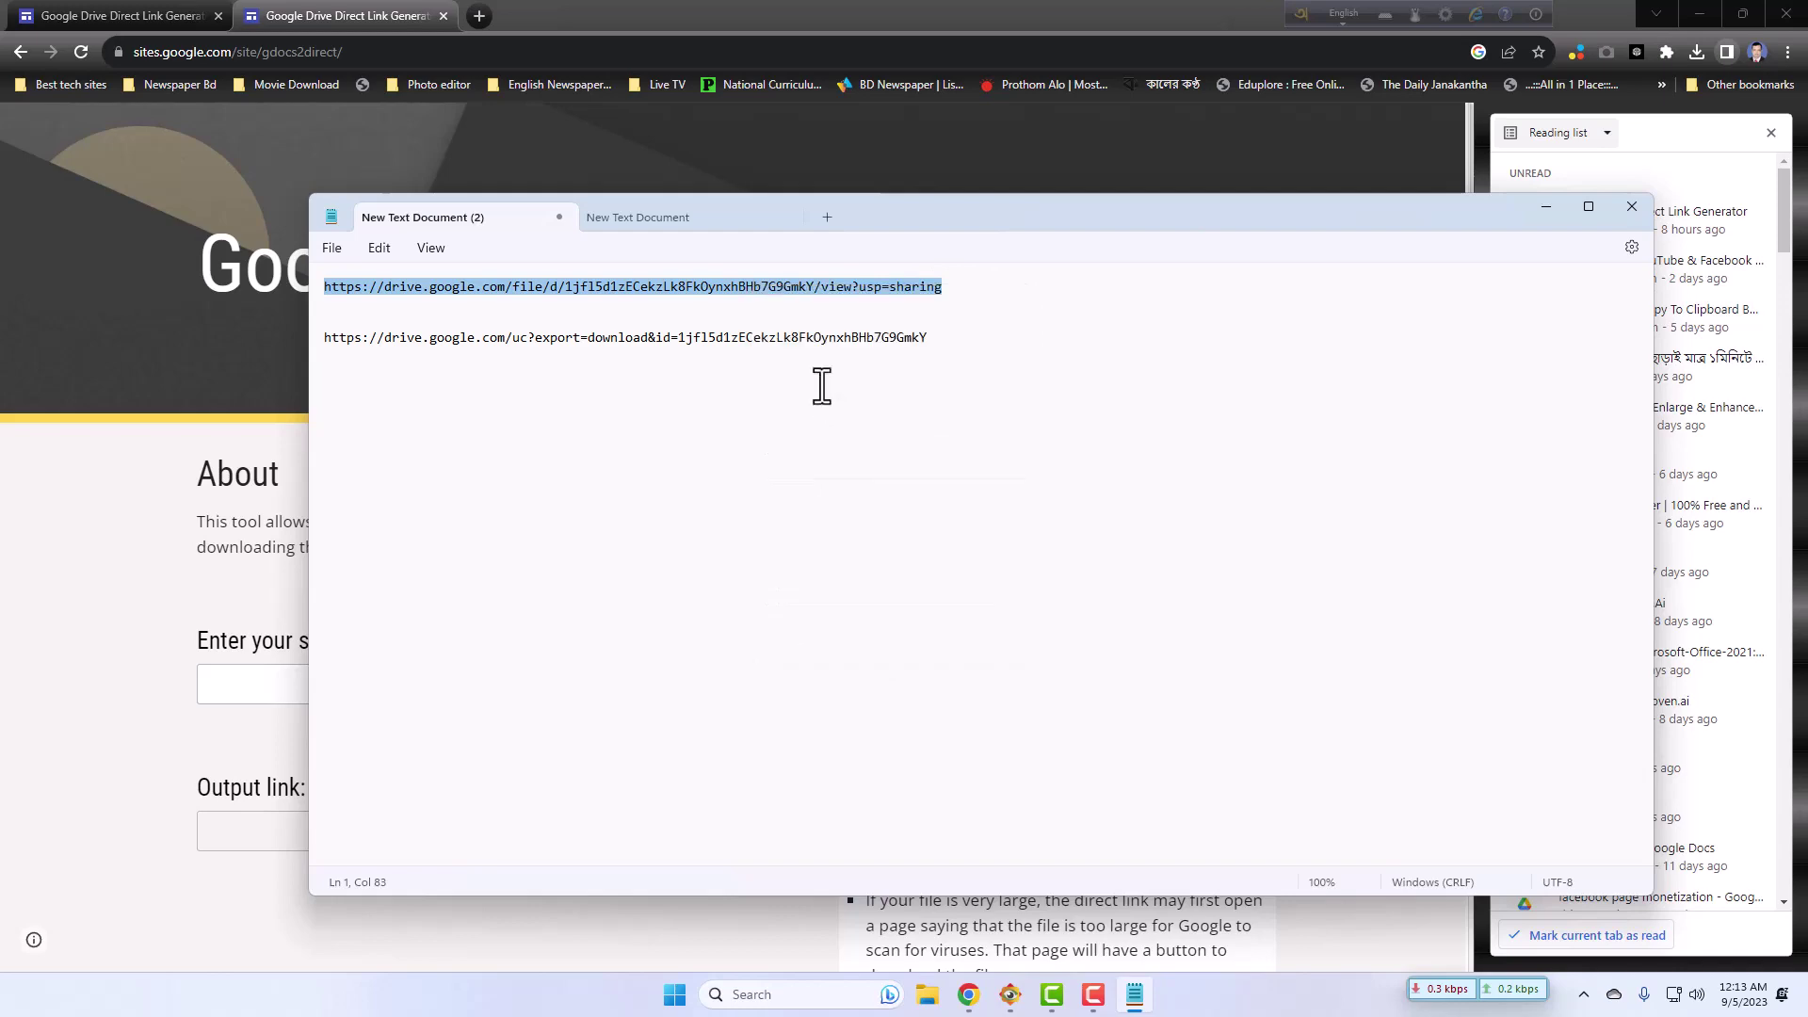
# Step: Paste the Drive sharing link into the sharing URL field on the first generator tab
pyautogui.click(1535, 209)
pyautogui.click(127, 18)
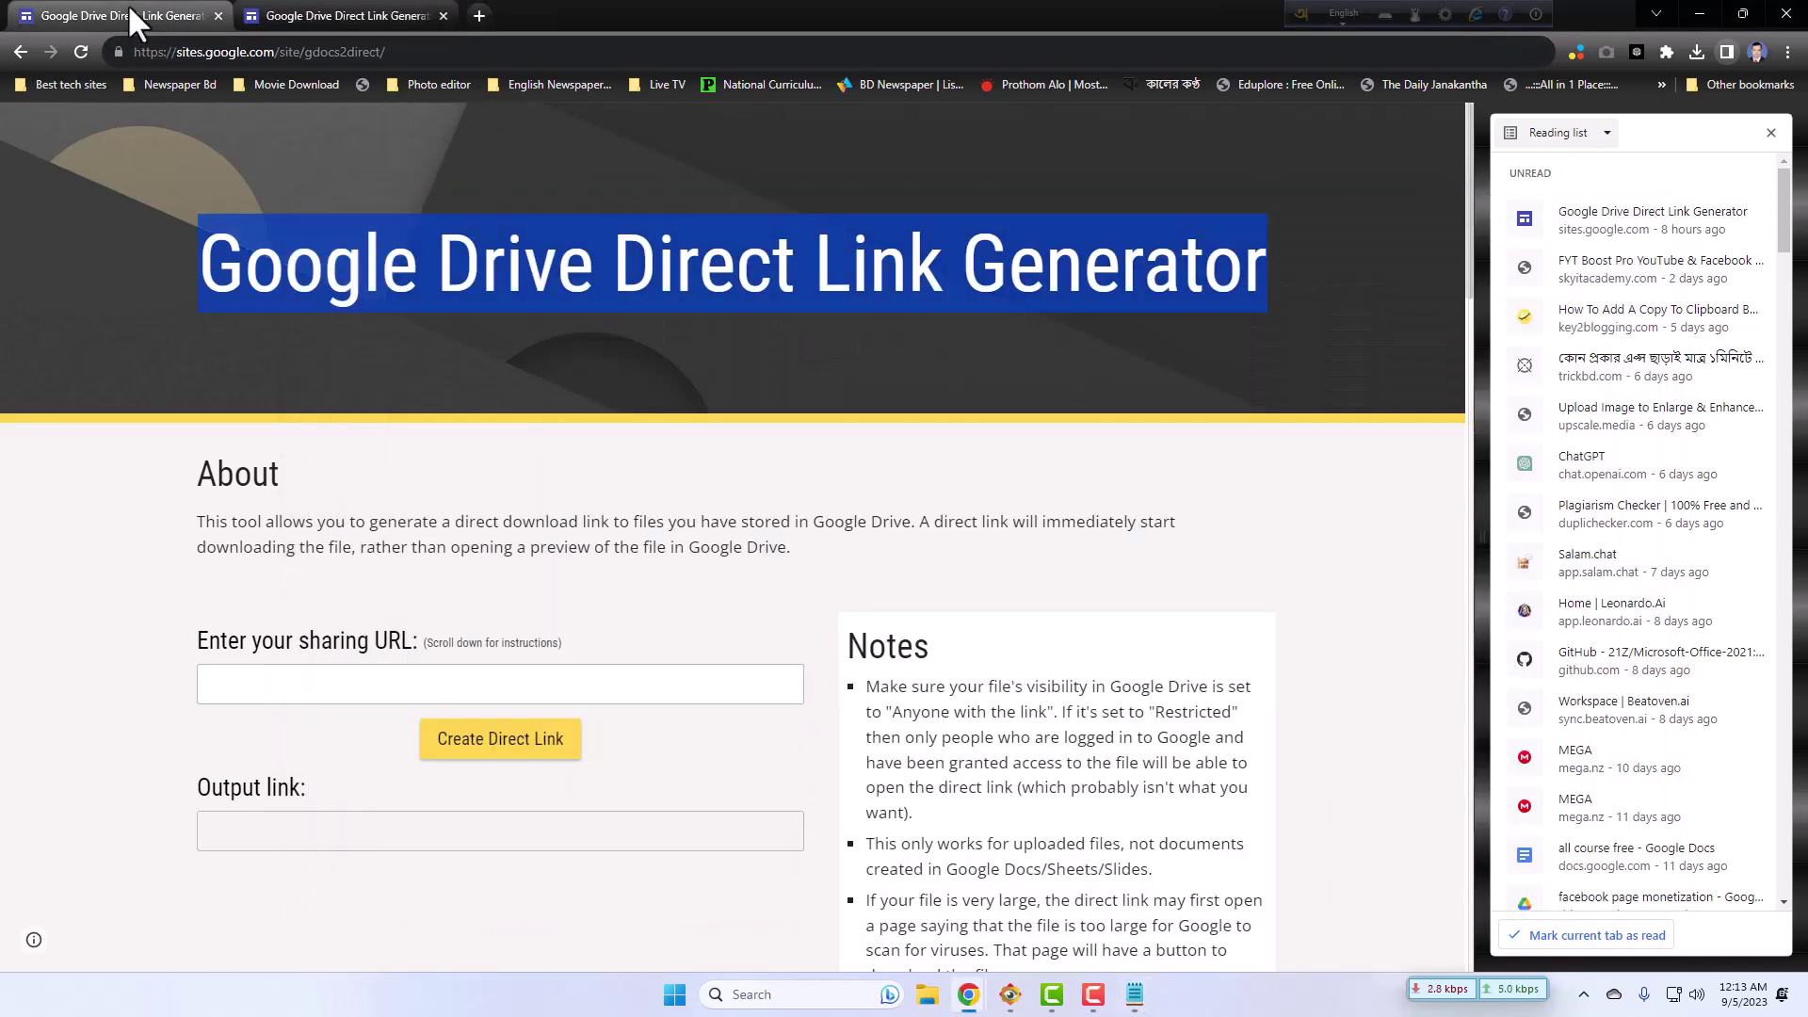
pyautogui.scroll(-2, 341, 432)
pyautogui.click(270, 489)
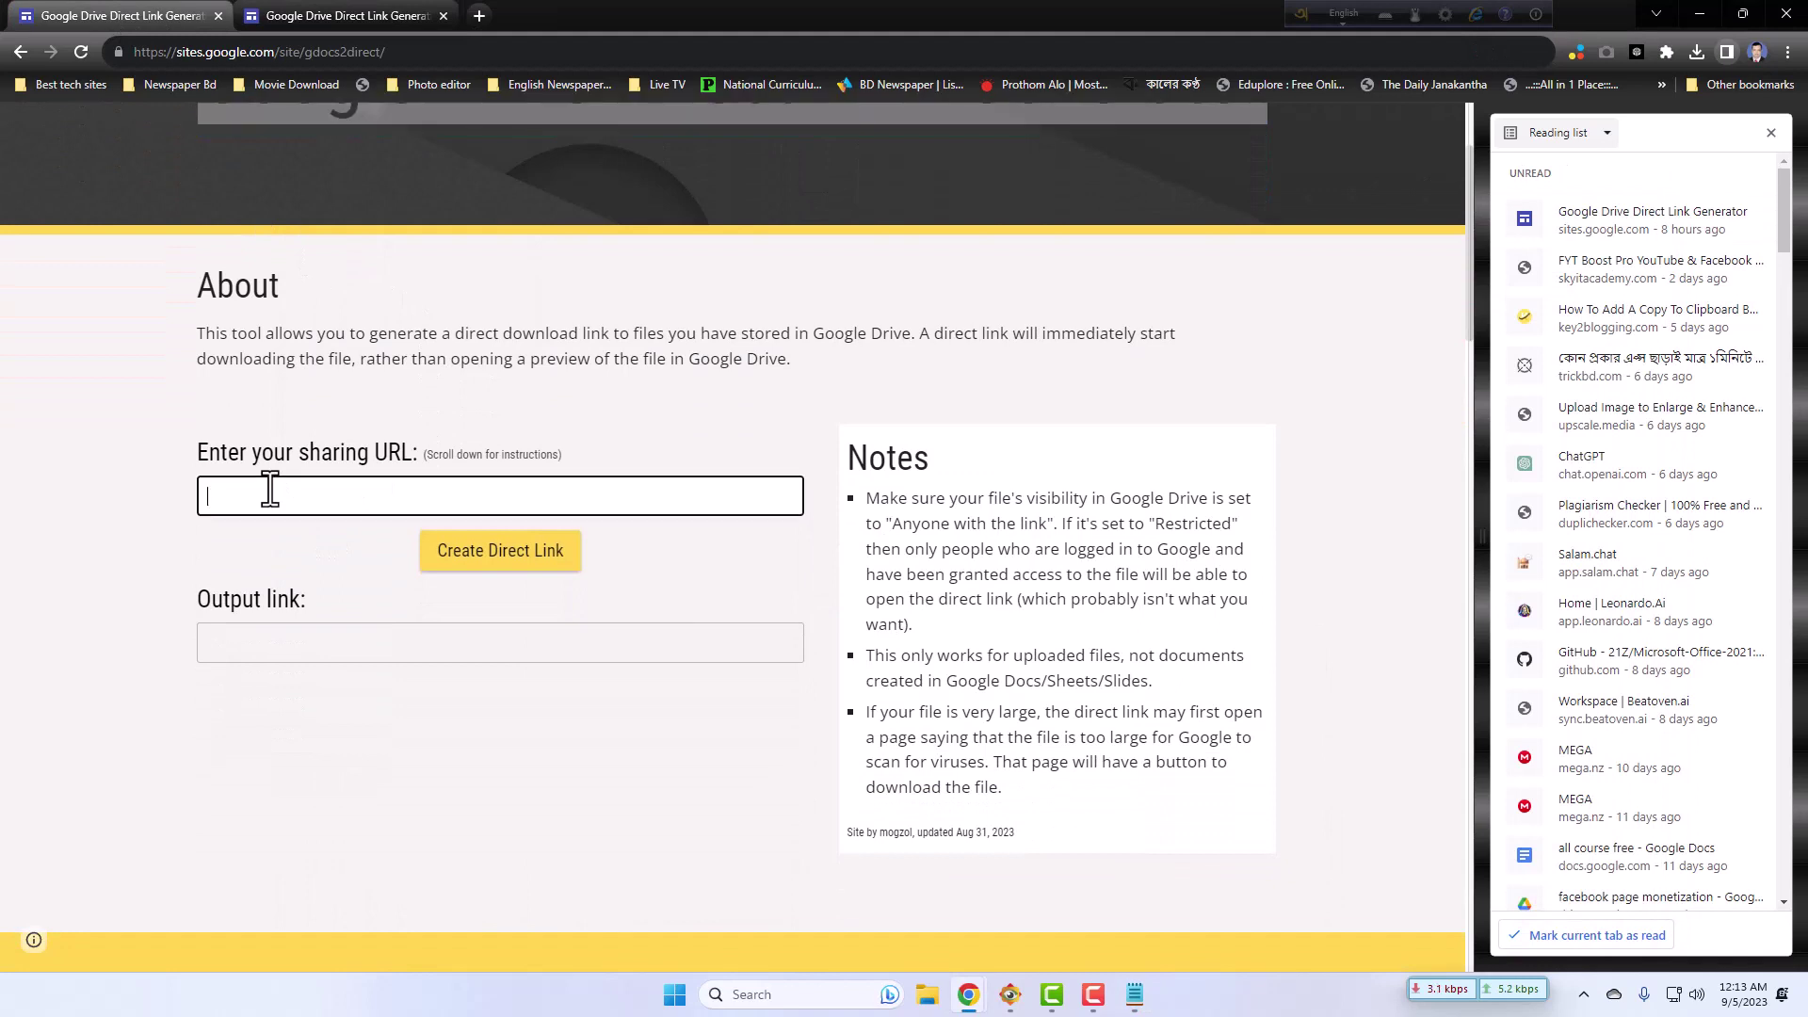
pyautogui.rightClick(271, 489)
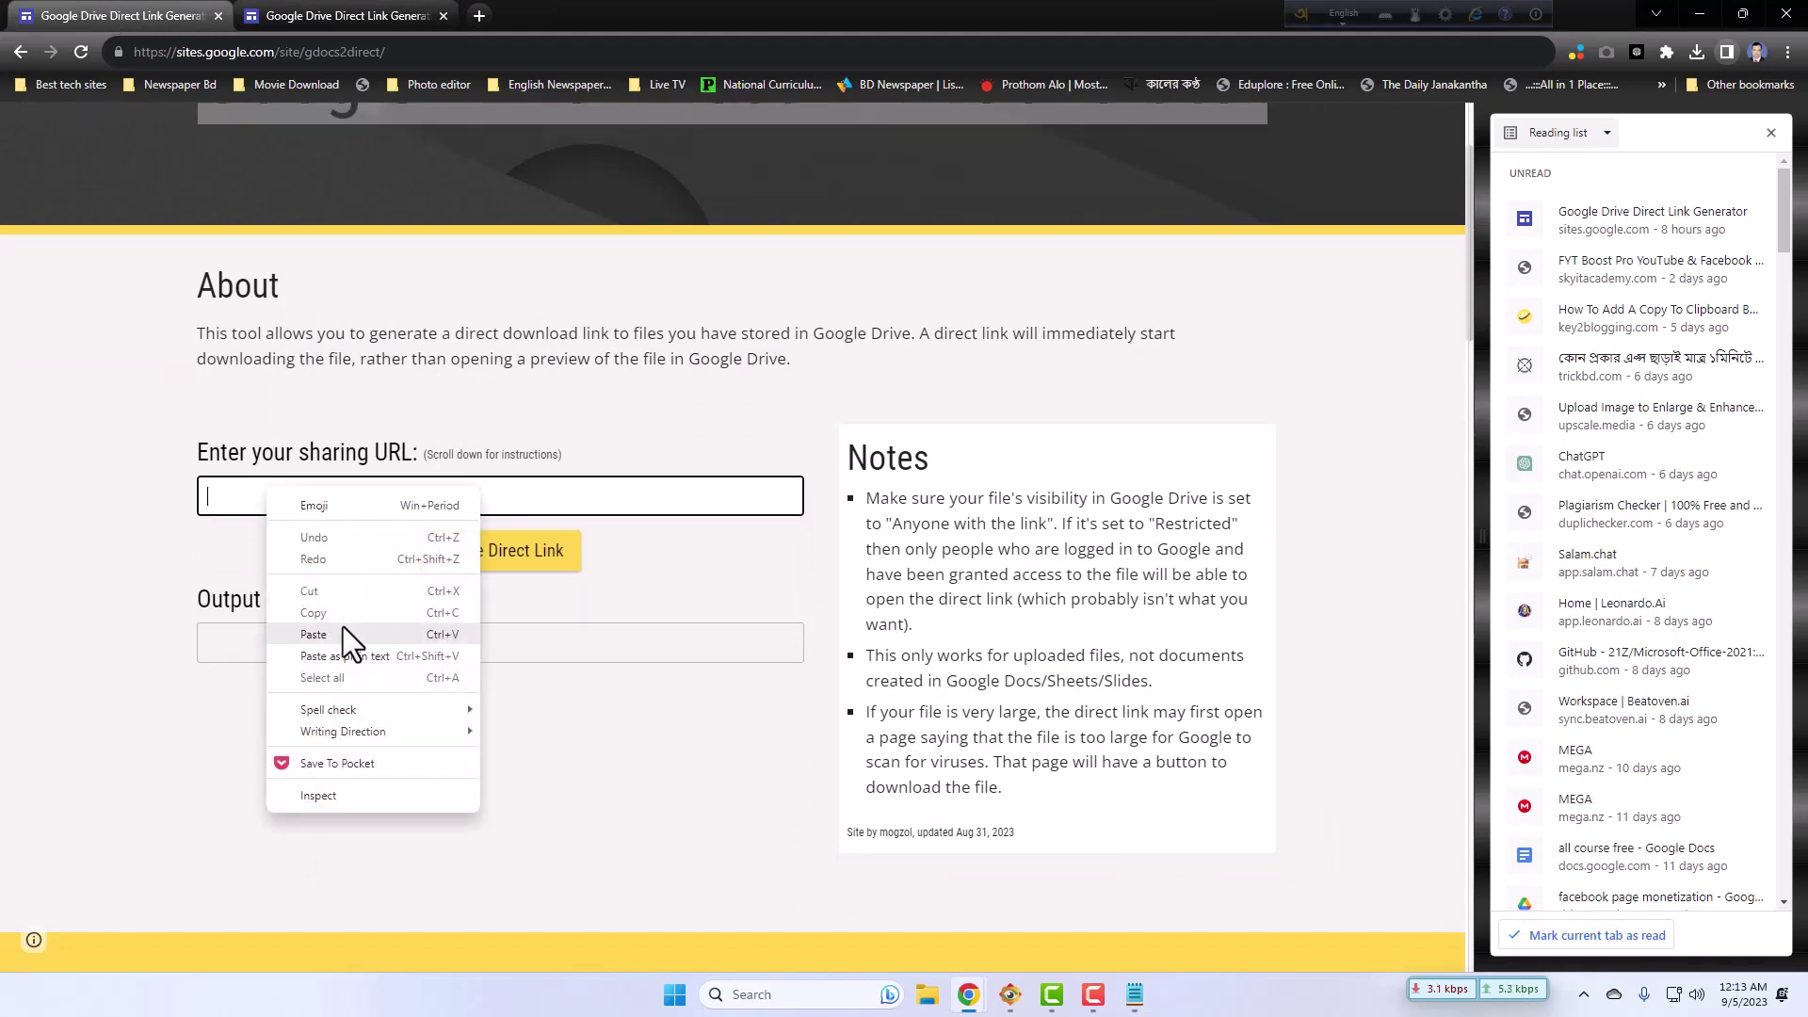
pyautogui.click(313, 634)
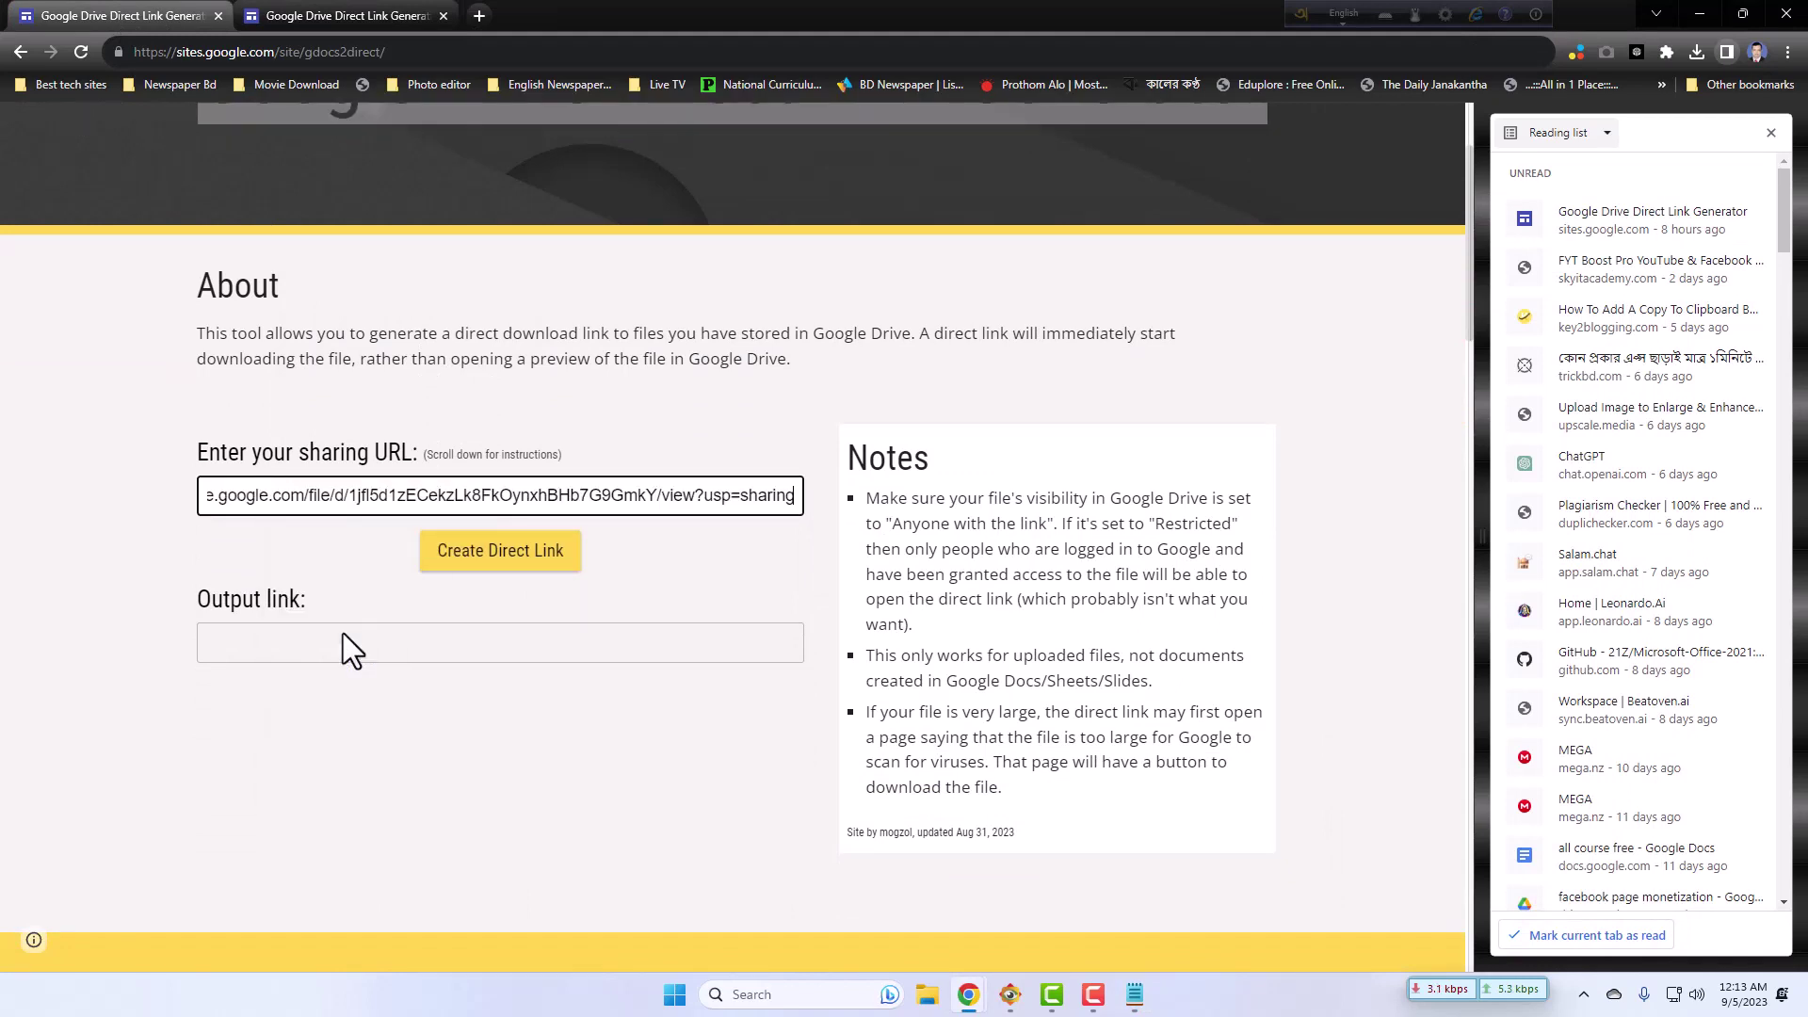
# Step: Generate the uc?export=download direct link and copy it from the Output field
pyautogui.click(520, 557)
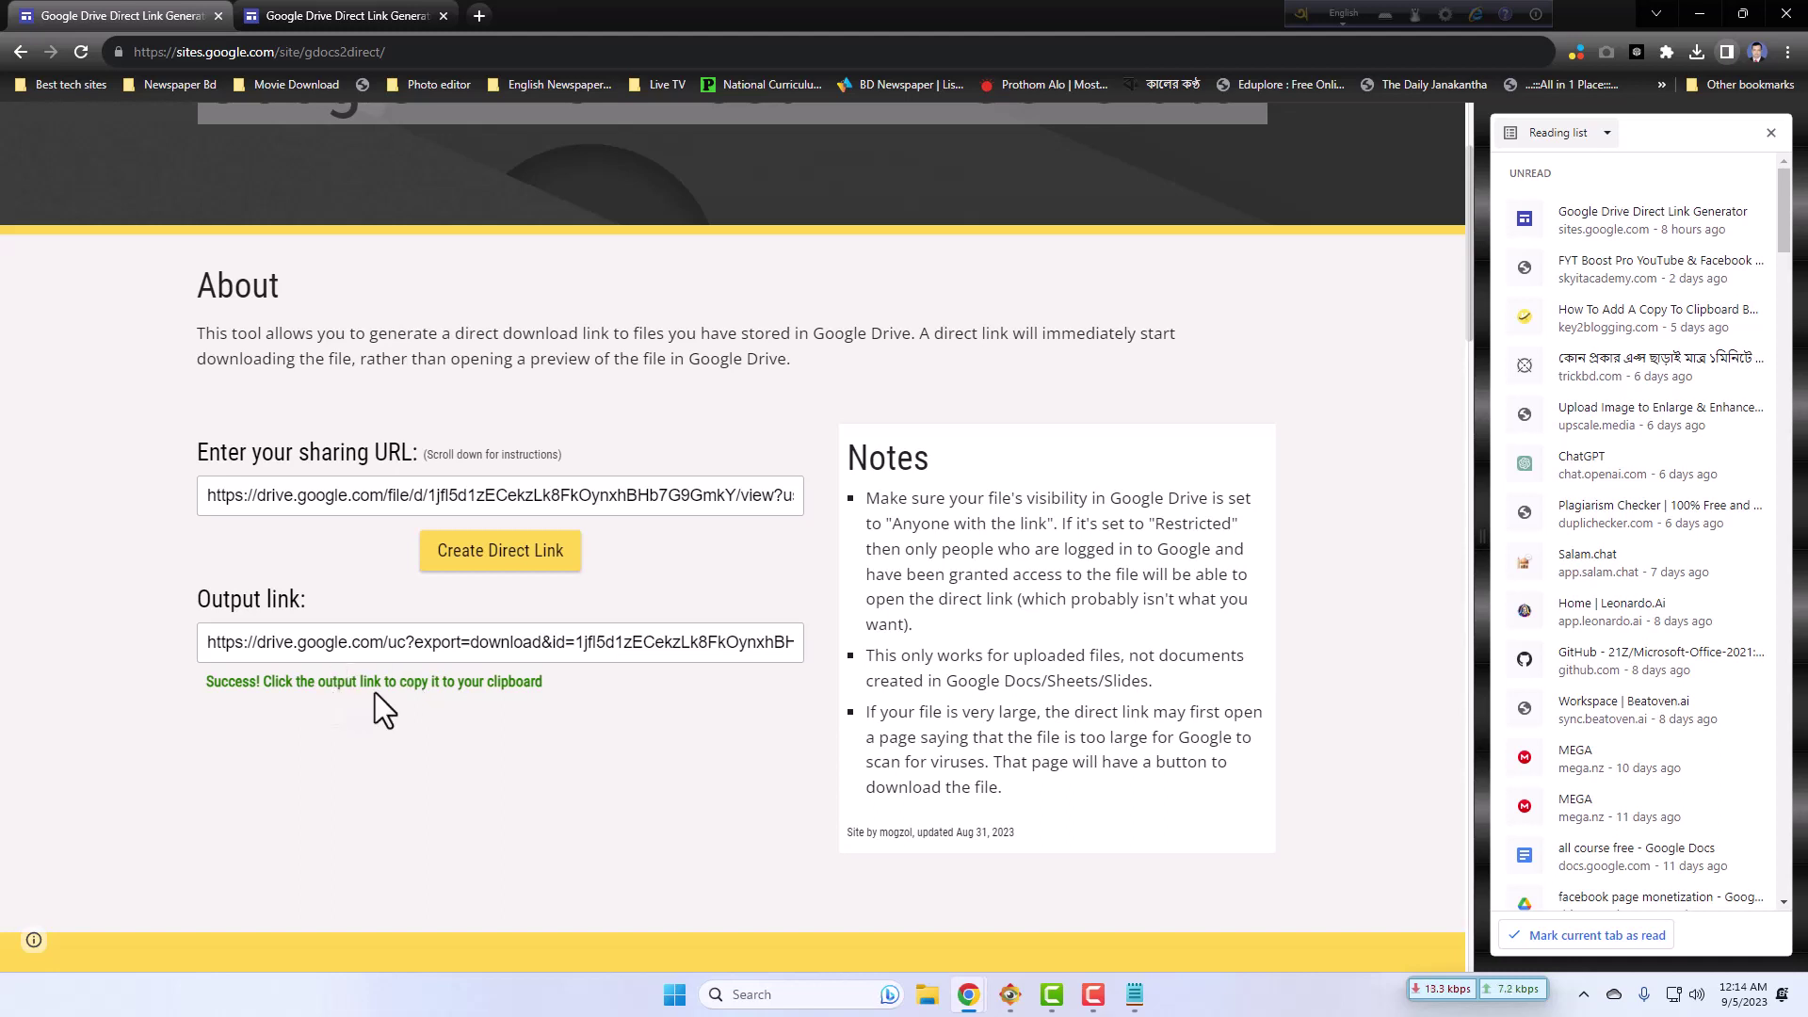
pyautogui.click(509, 647)
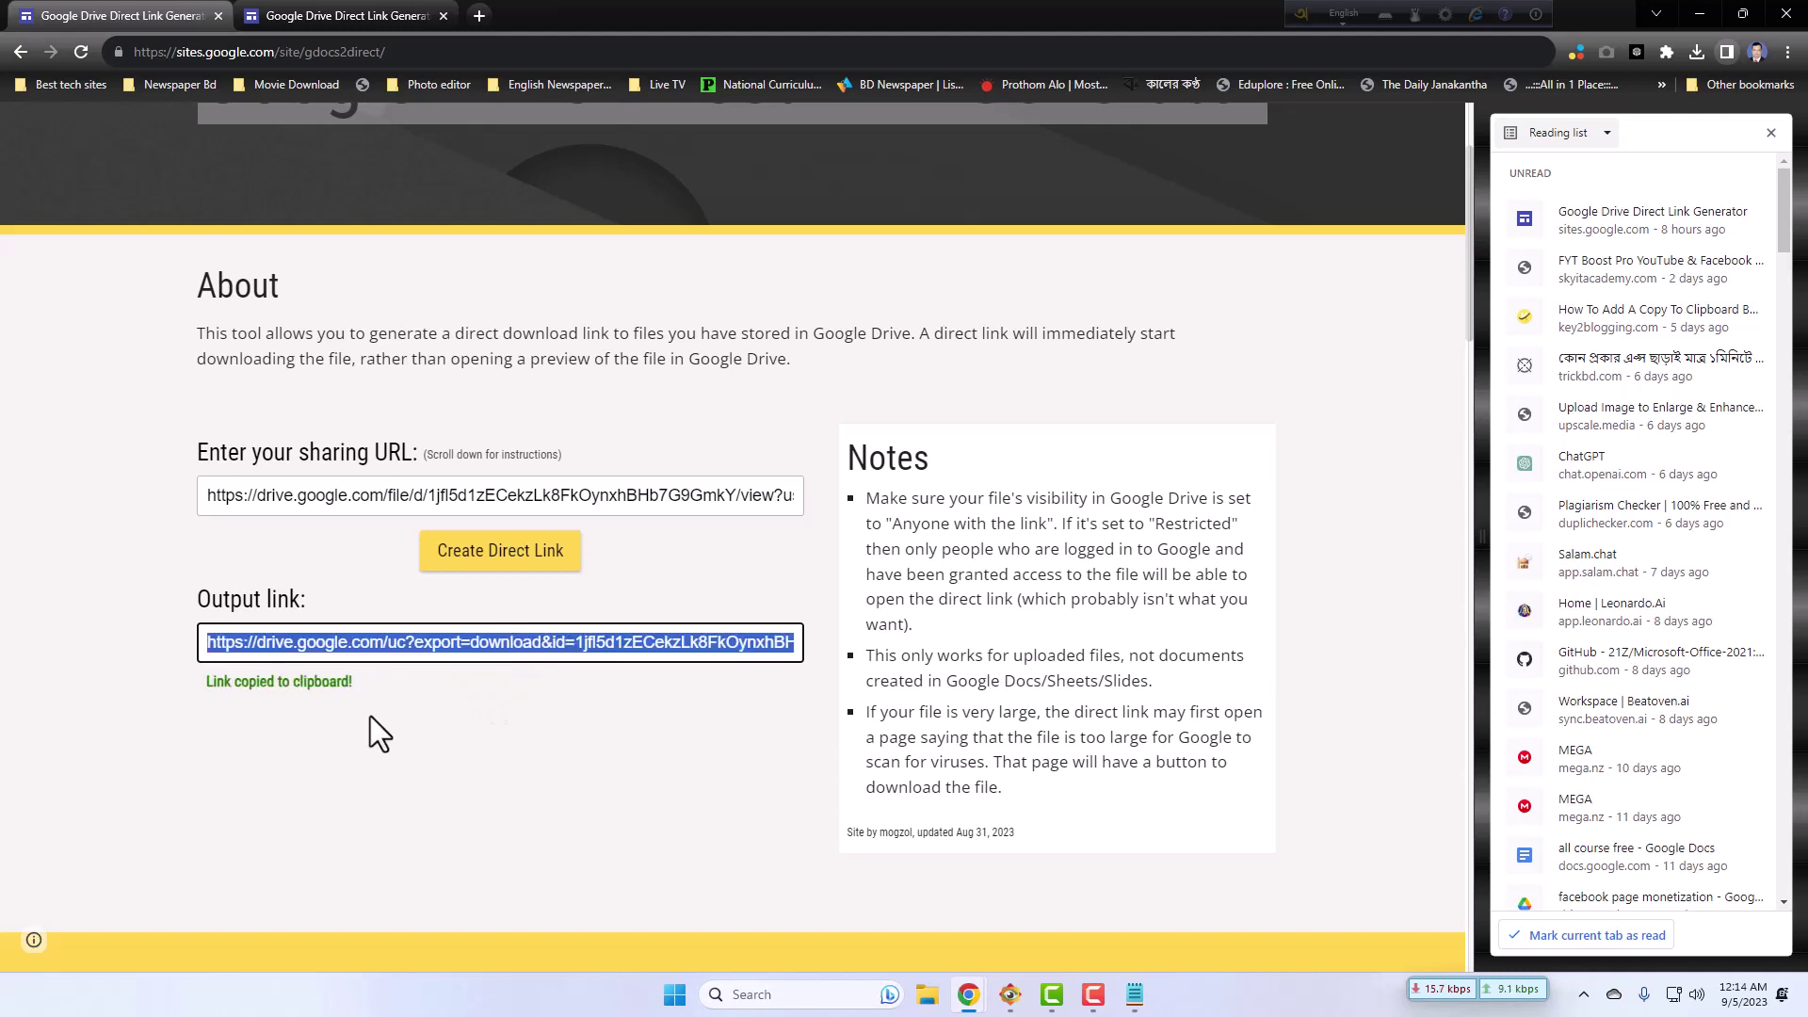
pyautogui.click(476, 14)
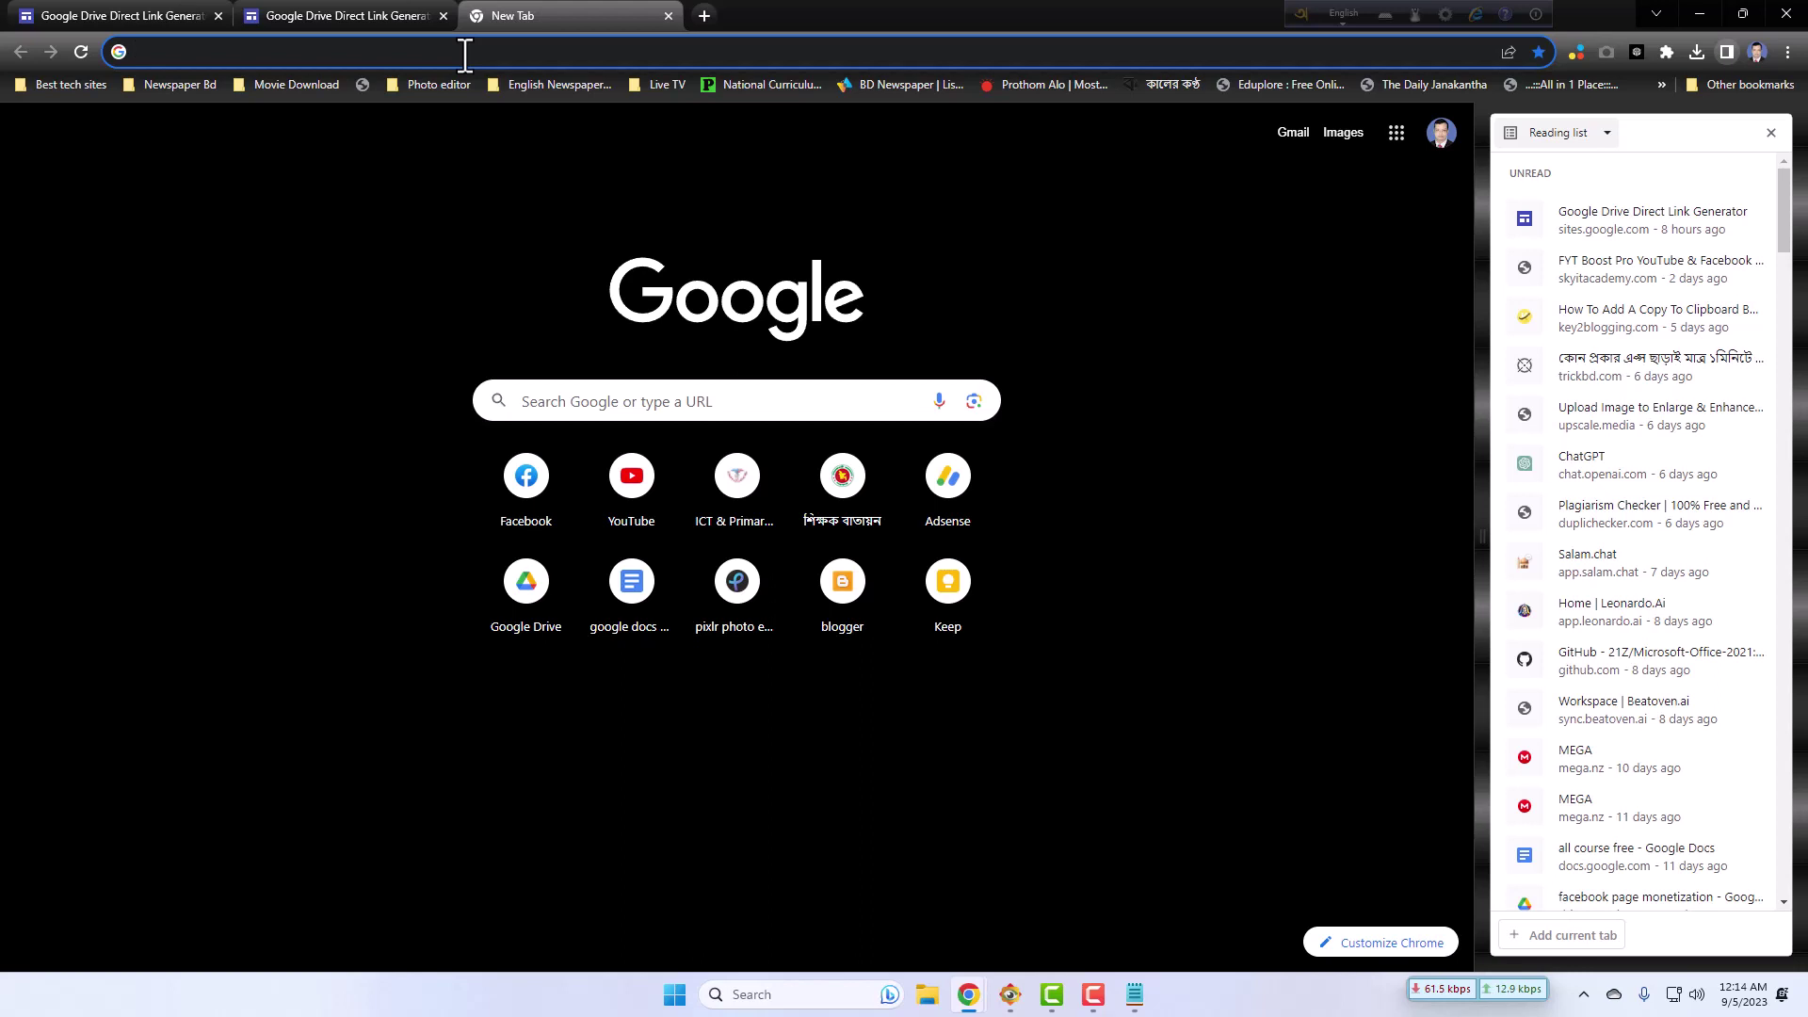
# Step: Paste and load the direct download link, then dismiss the English For Today PDF save prompt
pyautogui.rightClick(339, 51)
pyautogui.click(416, 191)
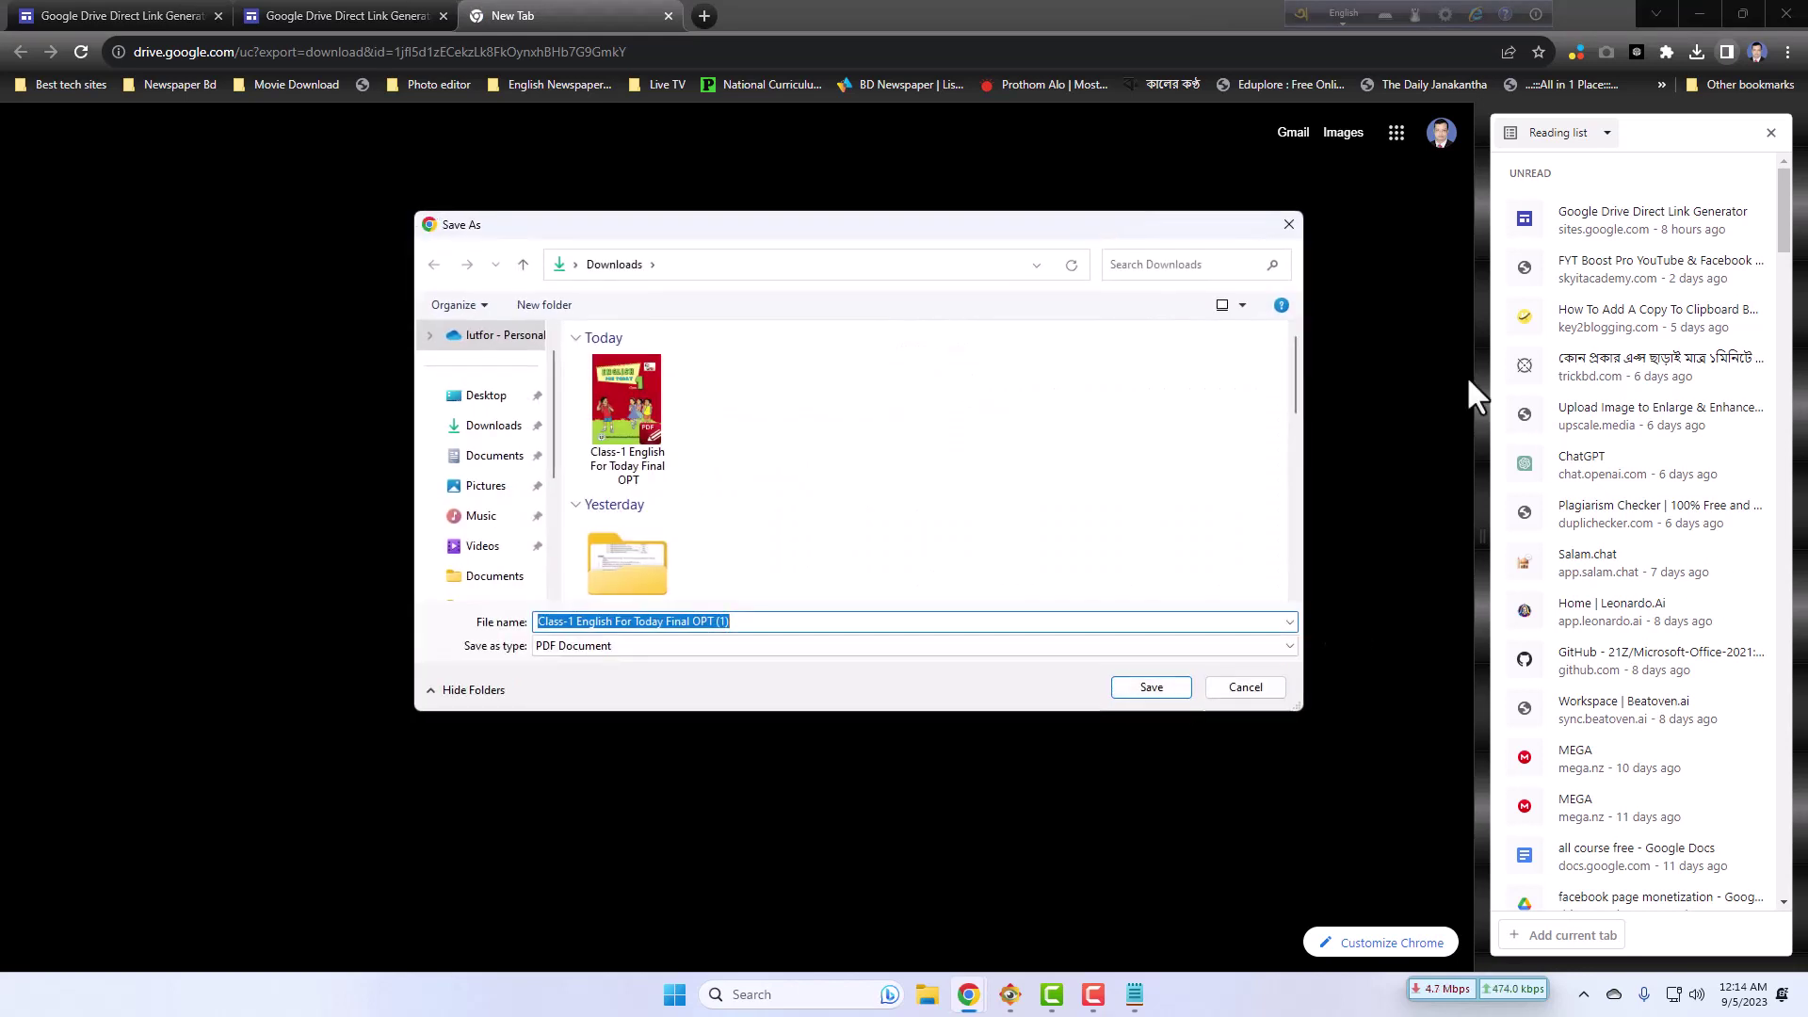
pyautogui.click(1289, 224)
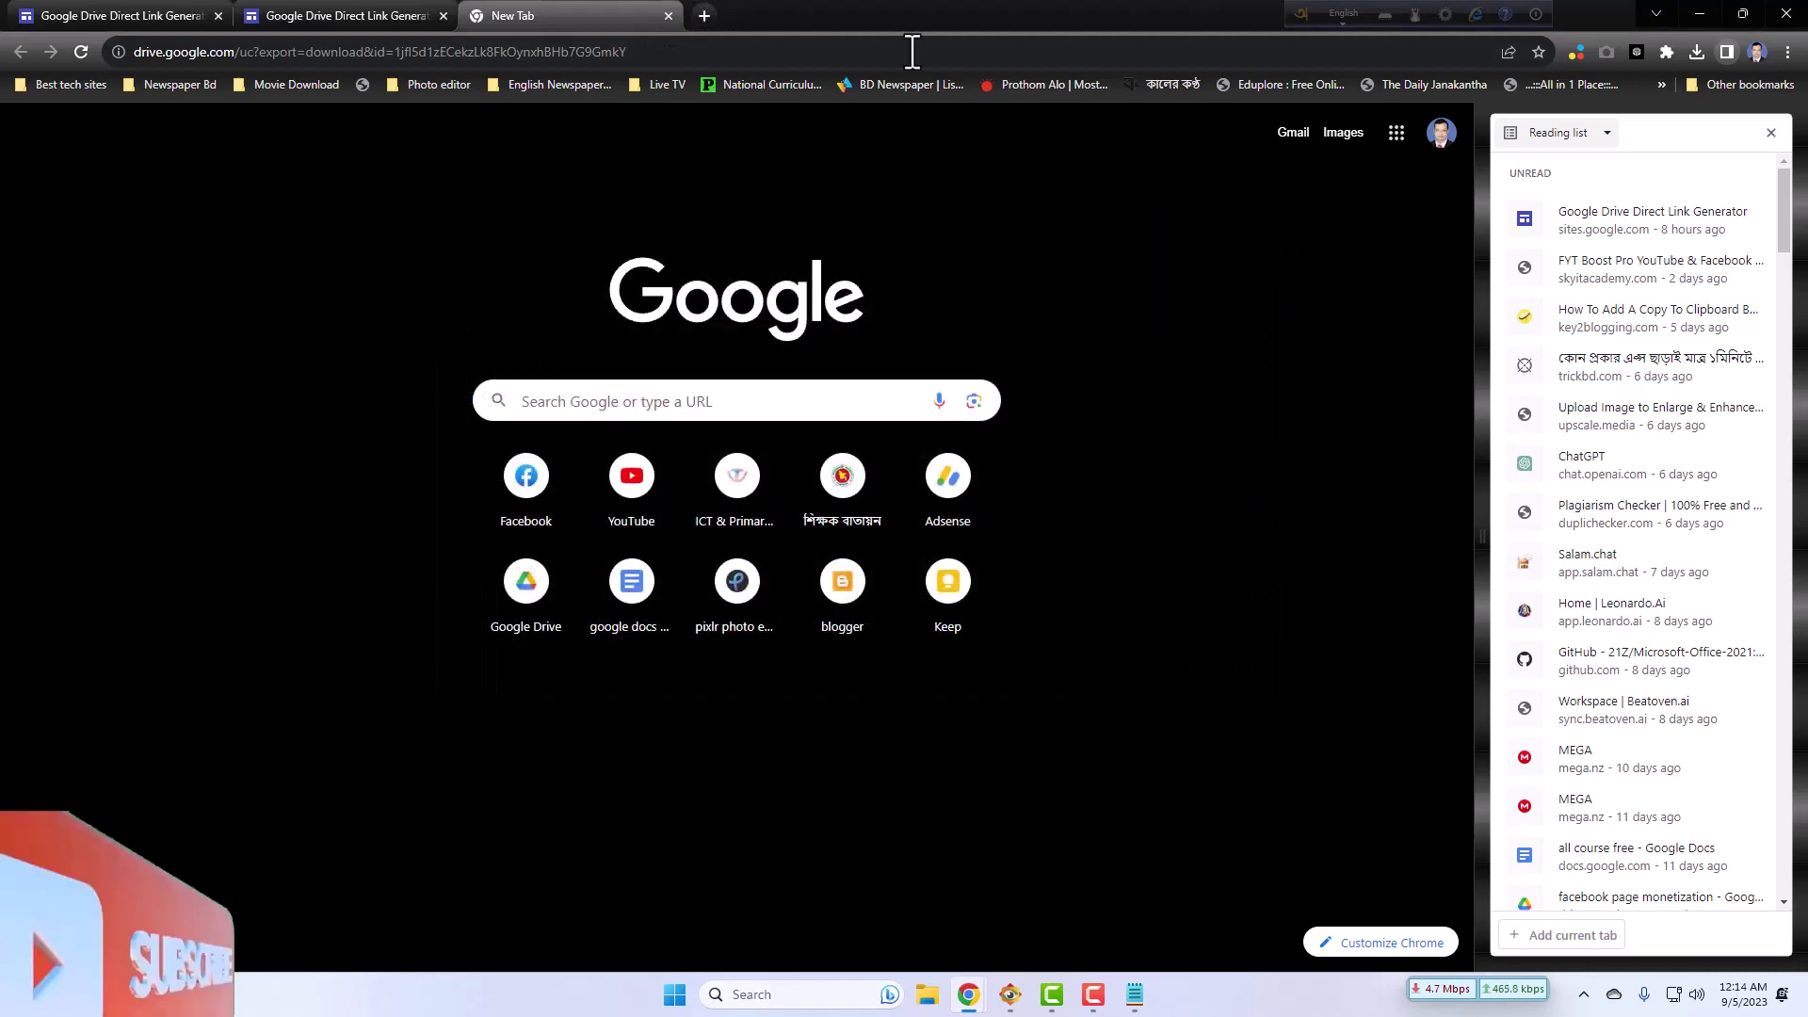
pyautogui.click(1770, 134)
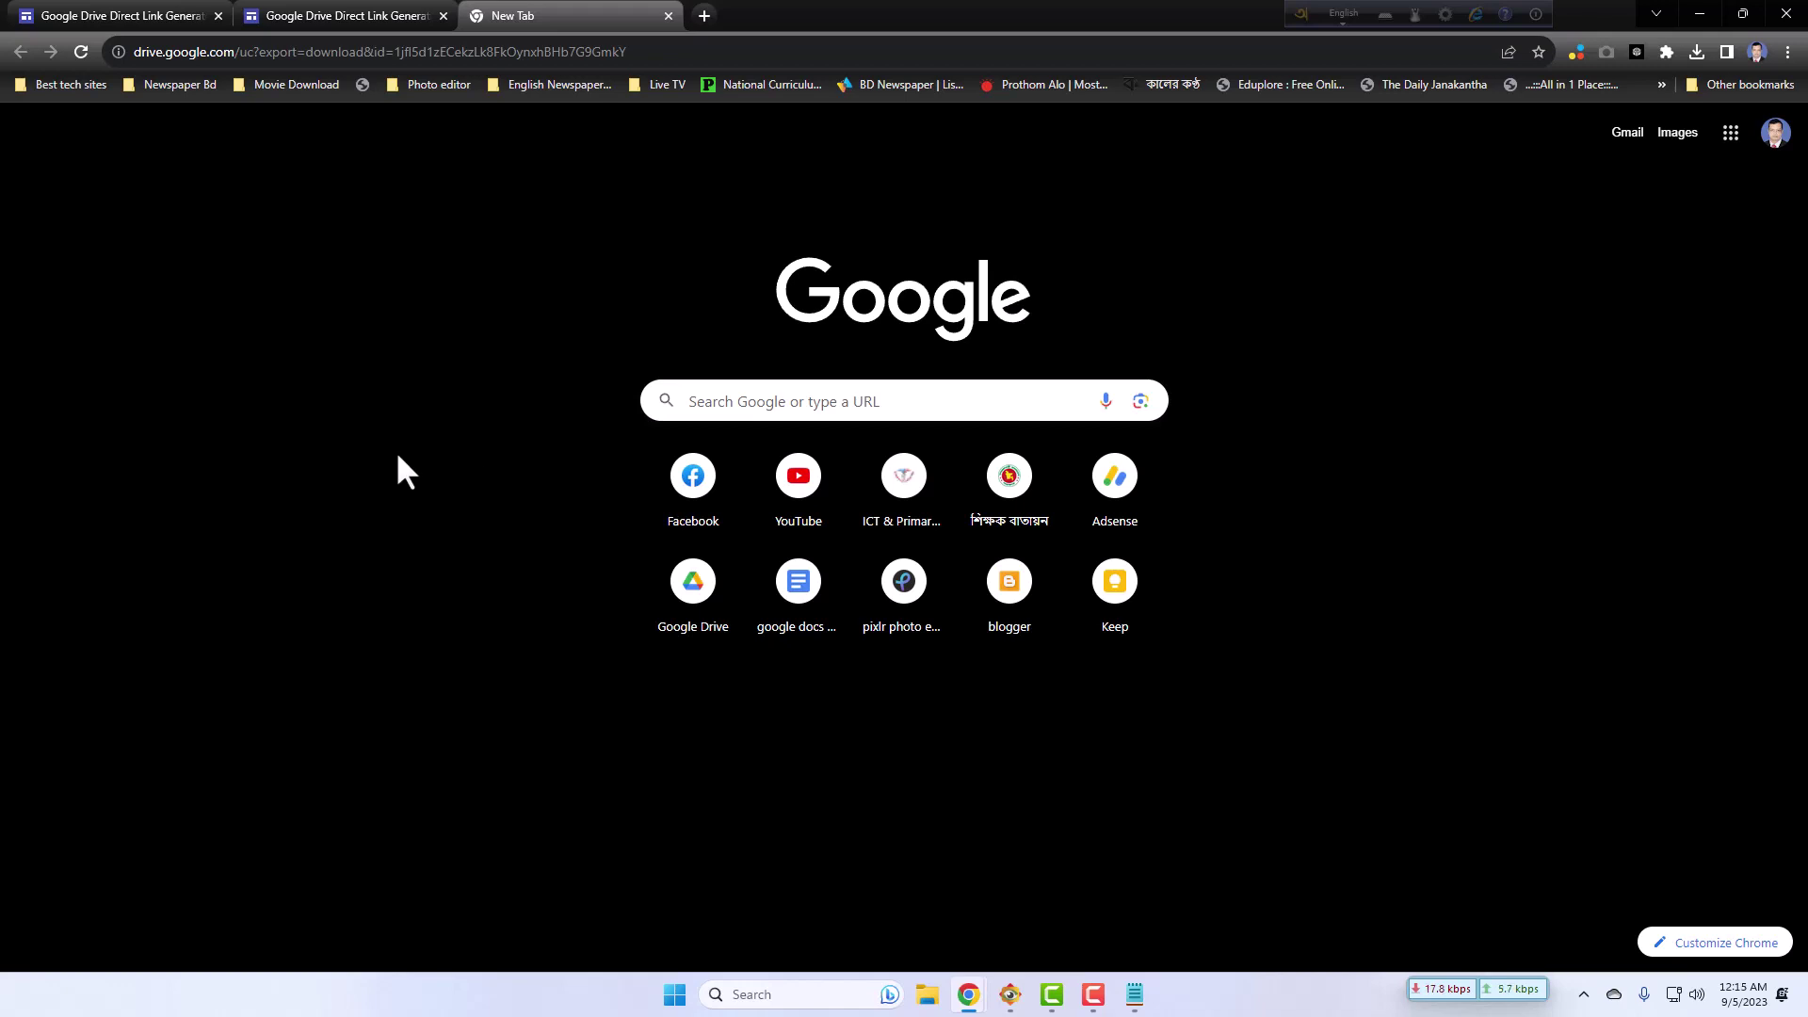
pyautogui.click(1092, 995)
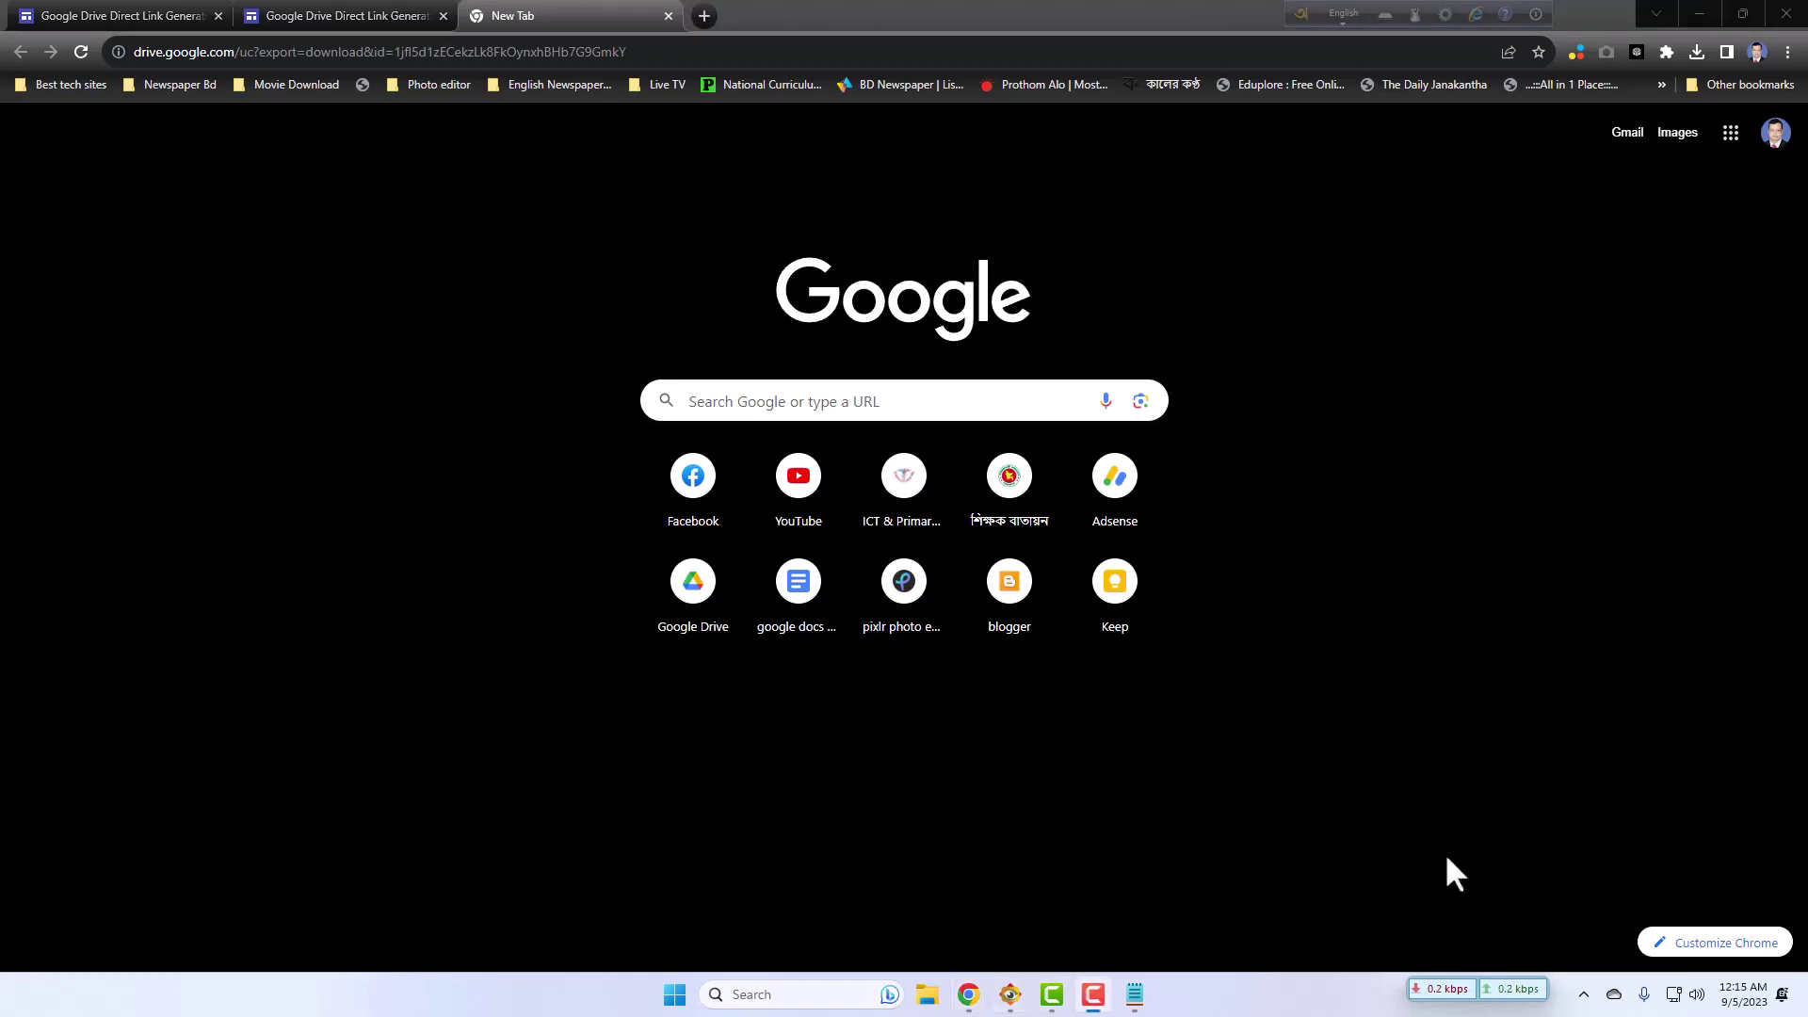